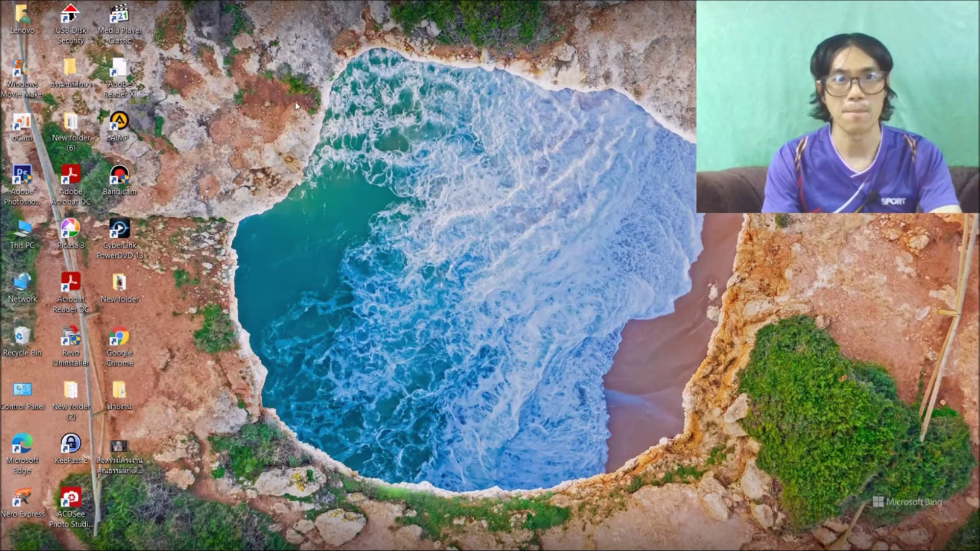
{"action": "right_click", "coordinate": [296, 105]}
{"action": "left_click", "coordinate": [323, 138]}
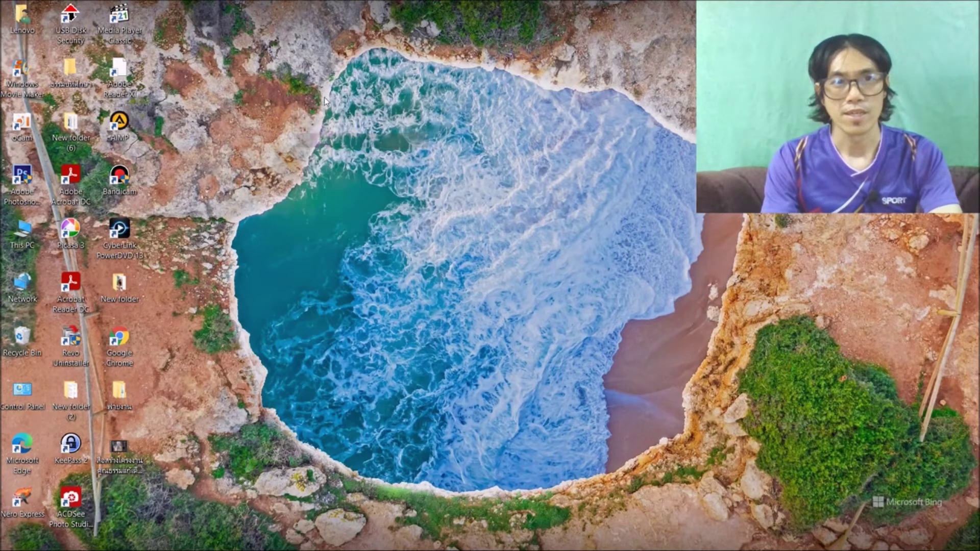
{"action": "right_click", "coordinate": [325, 98]}
{"action": "left_click", "coordinate": [346, 136]}
{"action": "right_click", "coordinate": [342, 81]}
{"action": "left_click", "coordinate": [356, 119]}
{"action": "right_click", "coordinate": [355, 68]}
{"action": "left_click", "coordinate": [373, 105]}
{"action": "right_click", "coordinate": [358, 79]}
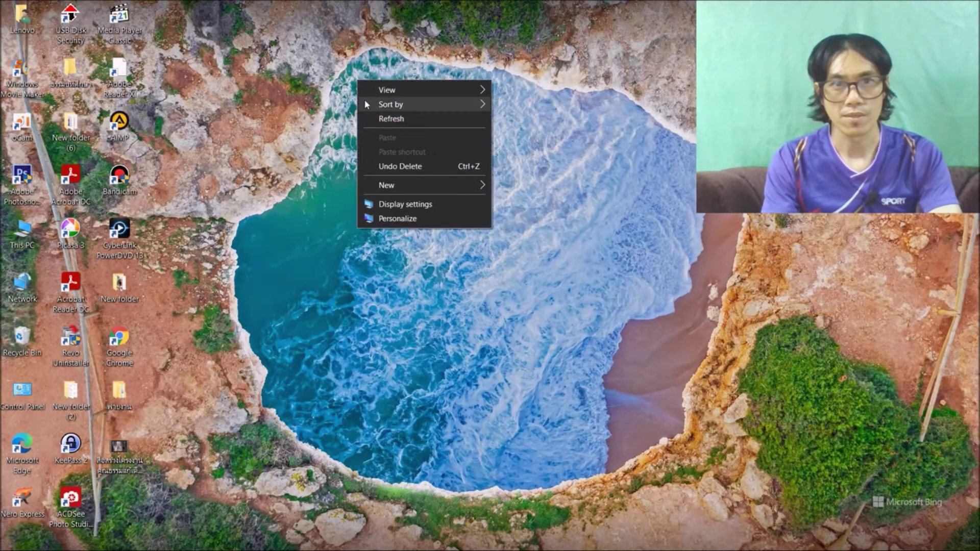
{"action": "left_click", "coordinate": [372, 119]}
{"action": "right_click", "coordinate": [349, 71]}
{"action": "left_click", "coordinate": [379, 112]}
{"action": "right_click", "coordinate": [353, 74]}
{"action": "left_click", "coordinate": [382, 113]}
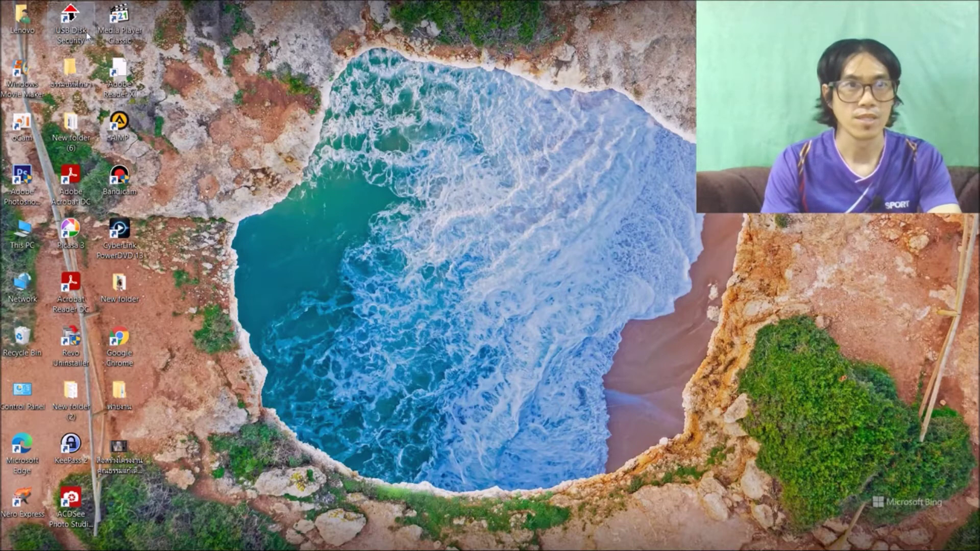
{"action": "left_click", "coordinate": [68, 20]}
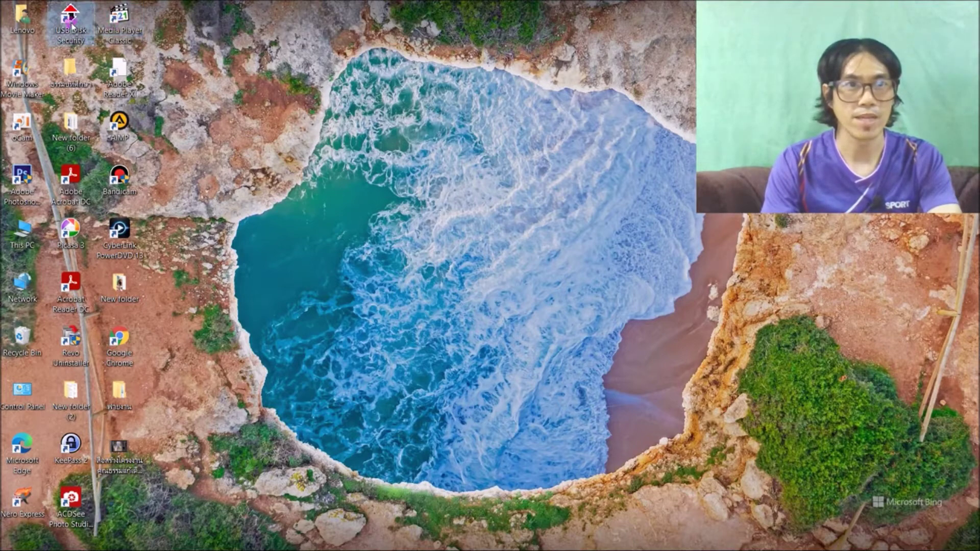
{"action": "left_click", "coordinate": [68, 179]}
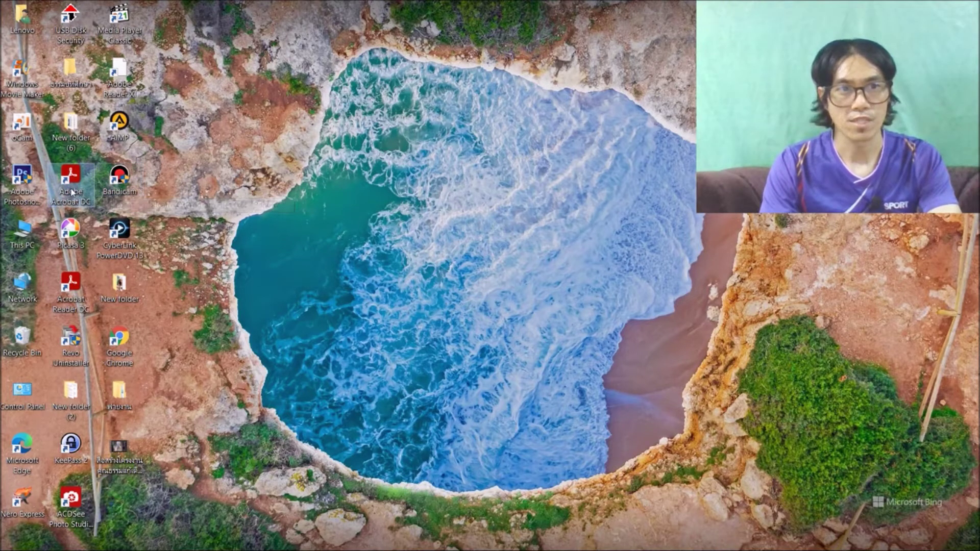
{"action": "right_click", "coordinate": [360, 61]}
{"action": "left_click", "coordinate": [379, 96]}
{"action": "right_click", "coordinate": [360, 87]}
{"action": "left_click", "coordinate": [380, 126]}
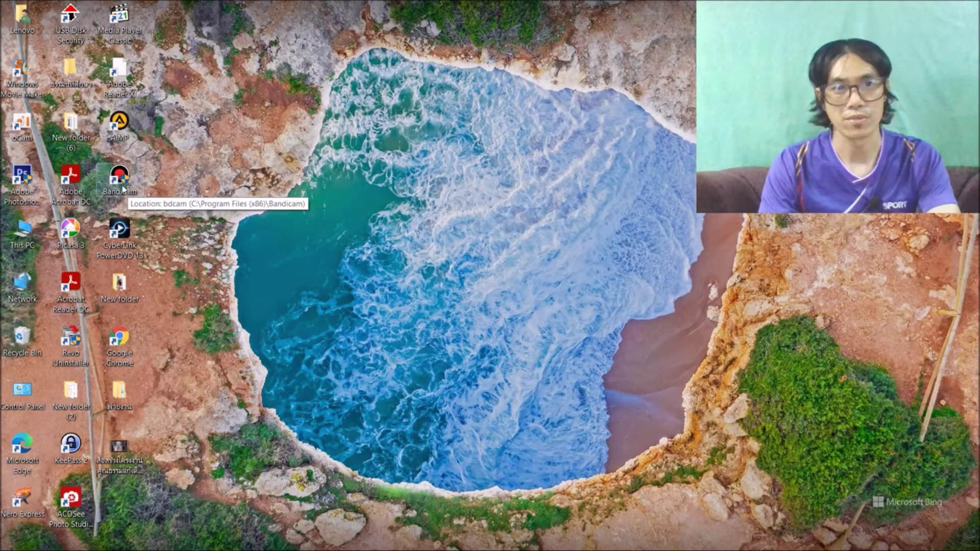
{"action": "right_click", "coordinate": [255, 125]}
{"action": "left_click", "coordinate": [270, 163]}
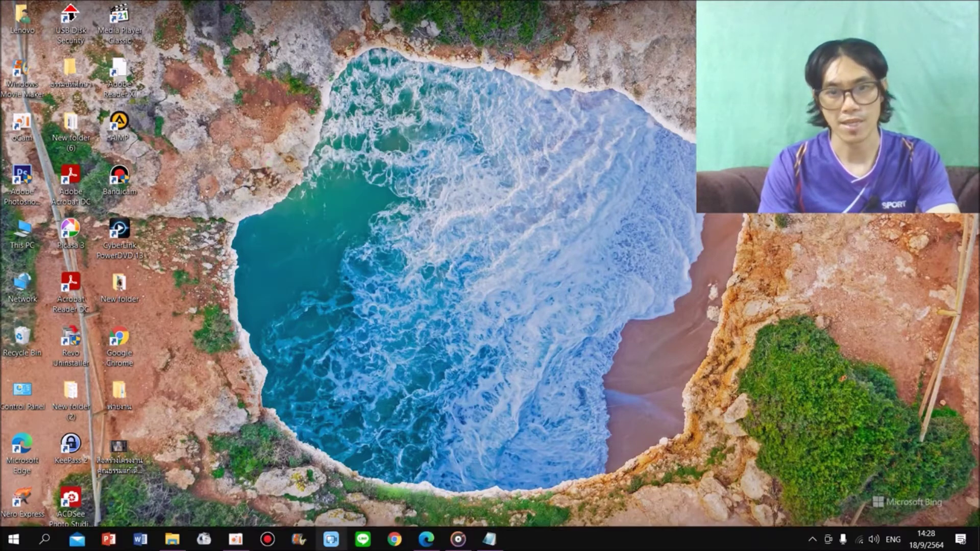
Open the Link NoteBook note in Notepad, highlight all of its title text, and minimize the note.
{"action": "left_click", "coordinate": [488, 540]}
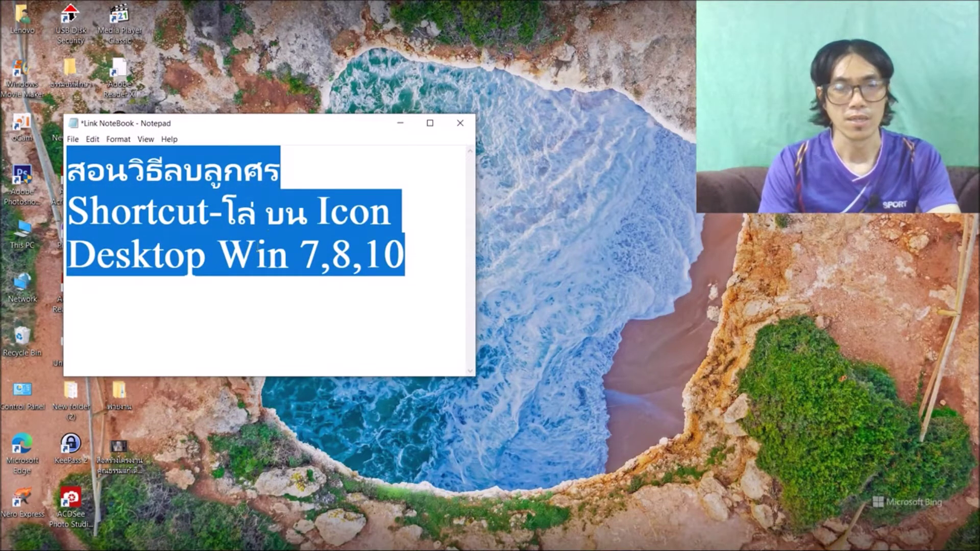
{"action": "left_click_drag", "start_coordinate": [287, 125], "coordinate": [381, 42]}
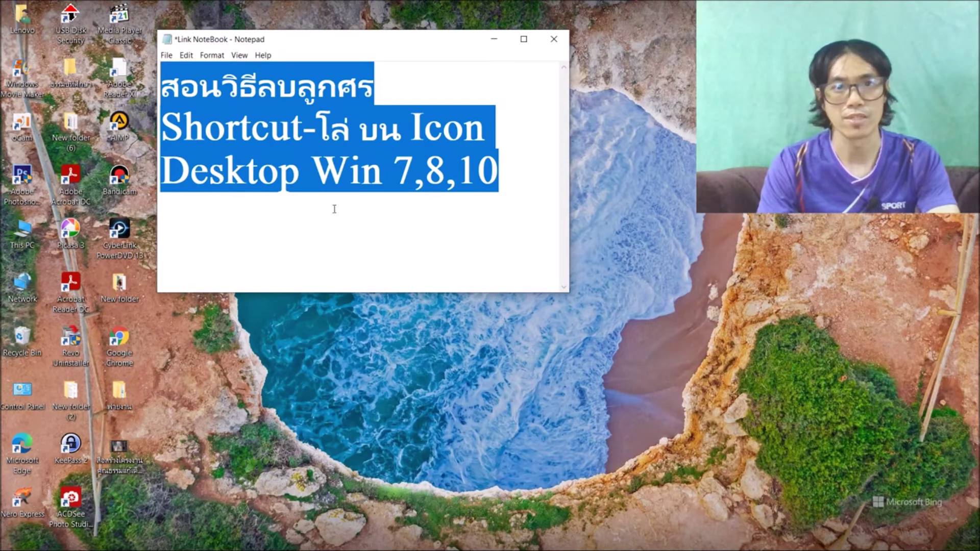
{"action": "left_click", "coordinate": [468, 207]}
{"action": "left_click_drag", "start_coordinate": [498, 181], "coordinate": [180, 87]}
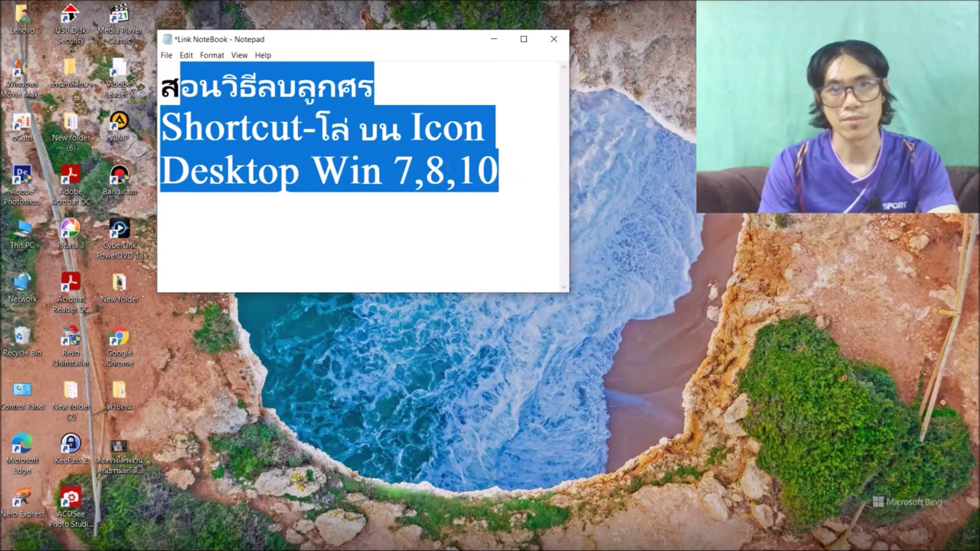
{"action": "left_click", "coordinate": [503, 196]}
{"action": "key", "text": "ctrl+a"}
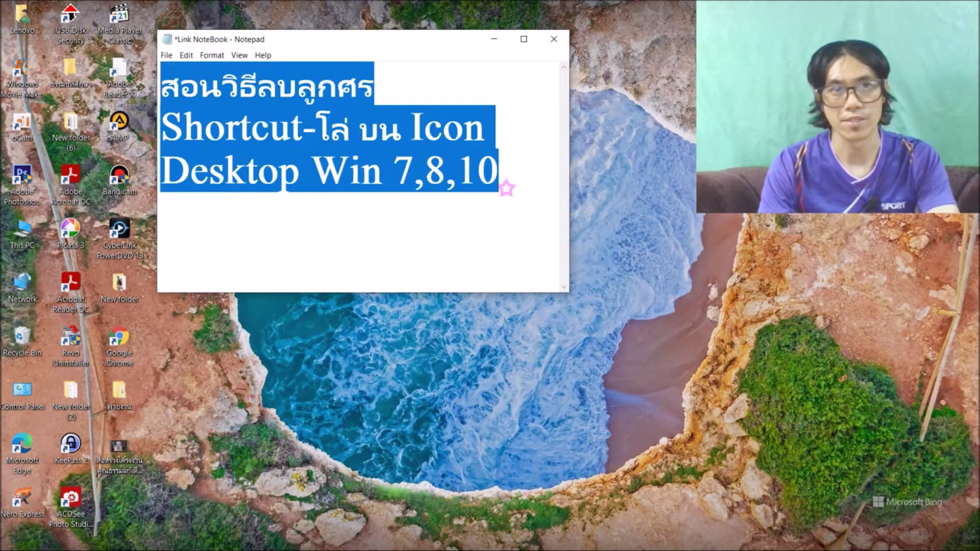
{"action": "left_click", "coordinate": [490, 39]}
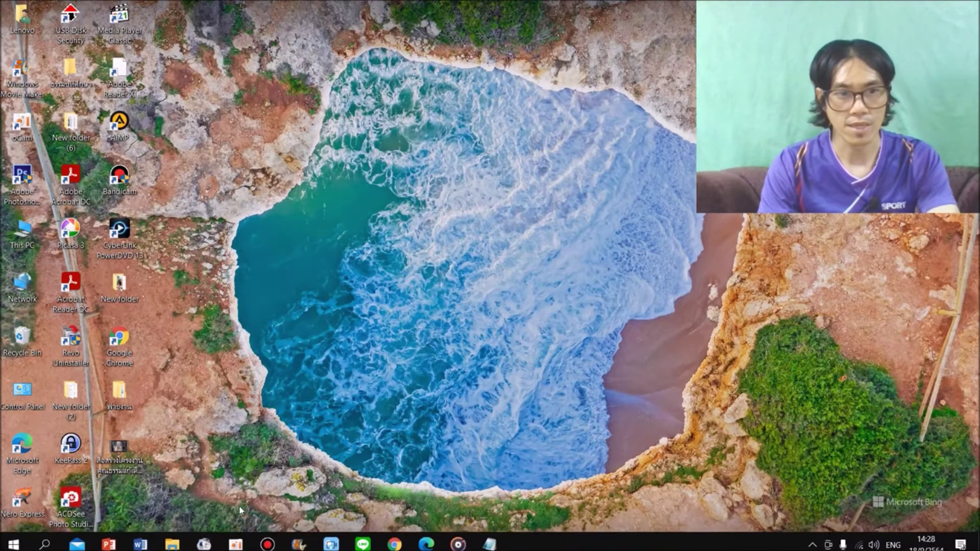
Search Windows for "regedit" and launch Registry Editor.
{"action": "left_click", "coordinate": [45, 542]}
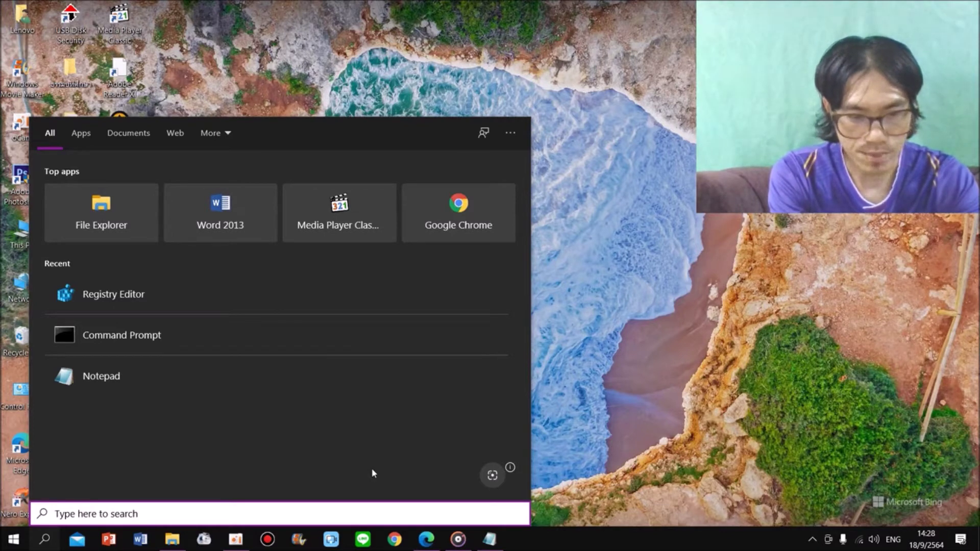
{"action": "type", "text": "r"}
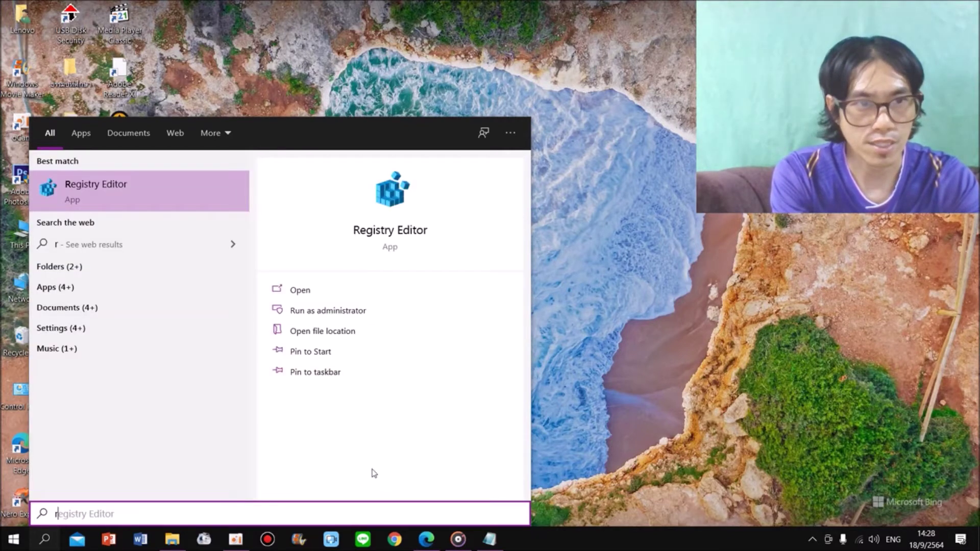
{"action": "type", "text": "e"}
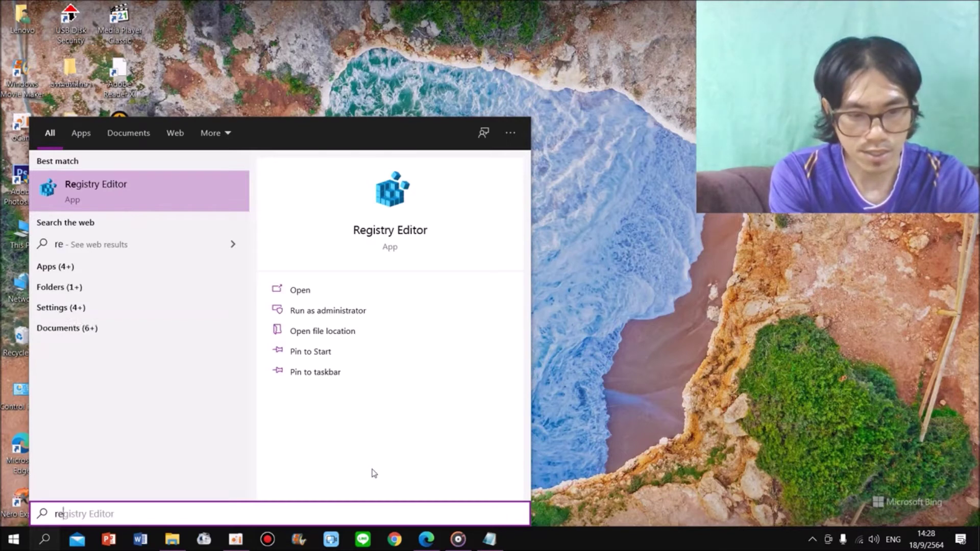
{"action": "type", "text": "g"}
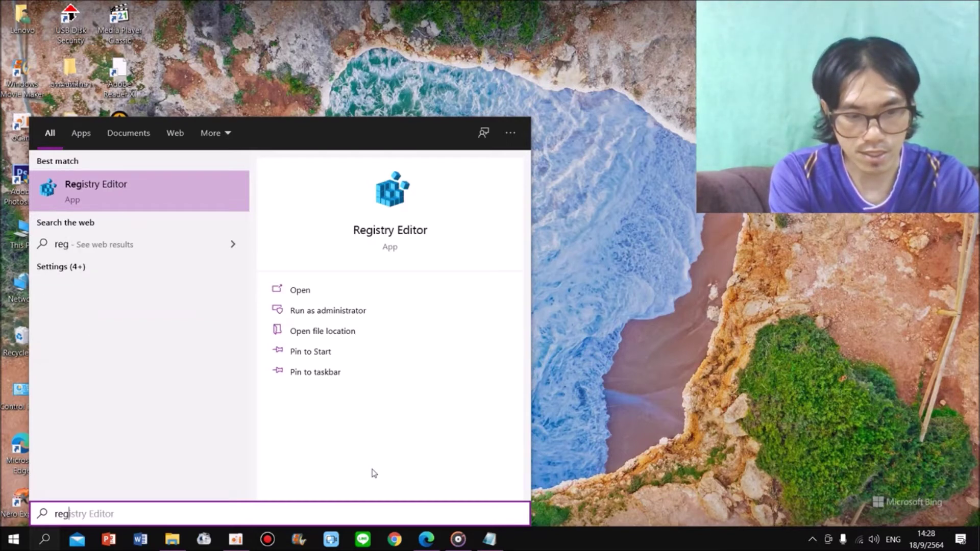
{"action": "type", "text": "e"}
{"action": "type", "text": "d"}
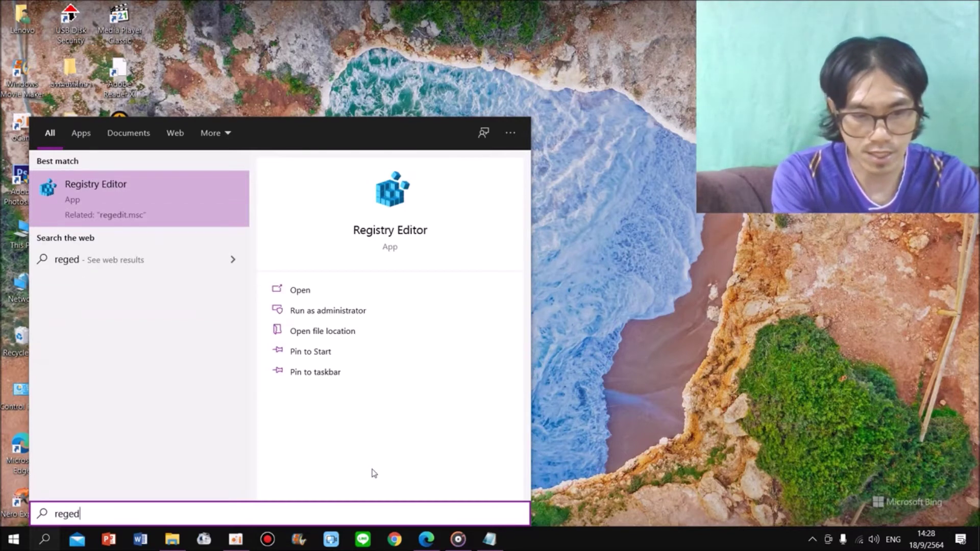
{"action": "type", "text": "it"}
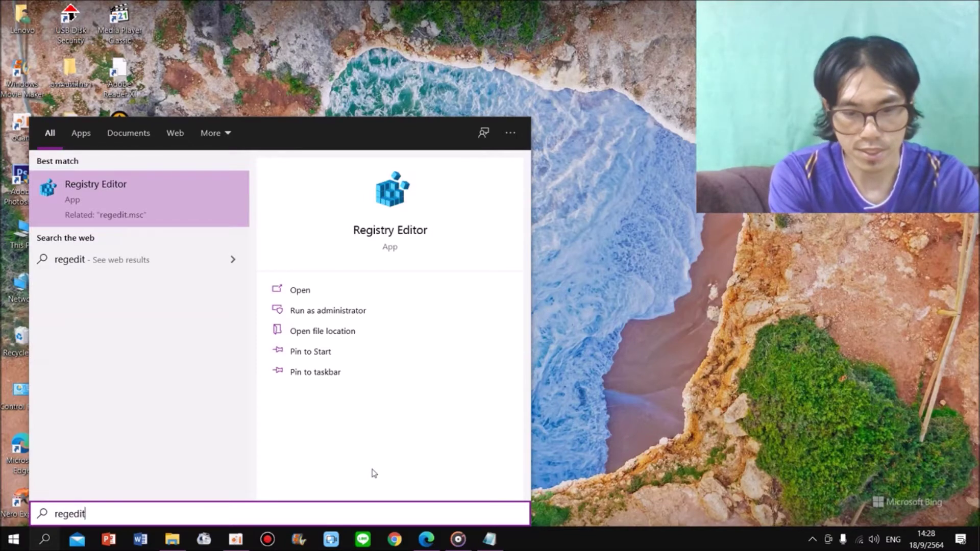
{"action": "key", "text": "Return"}
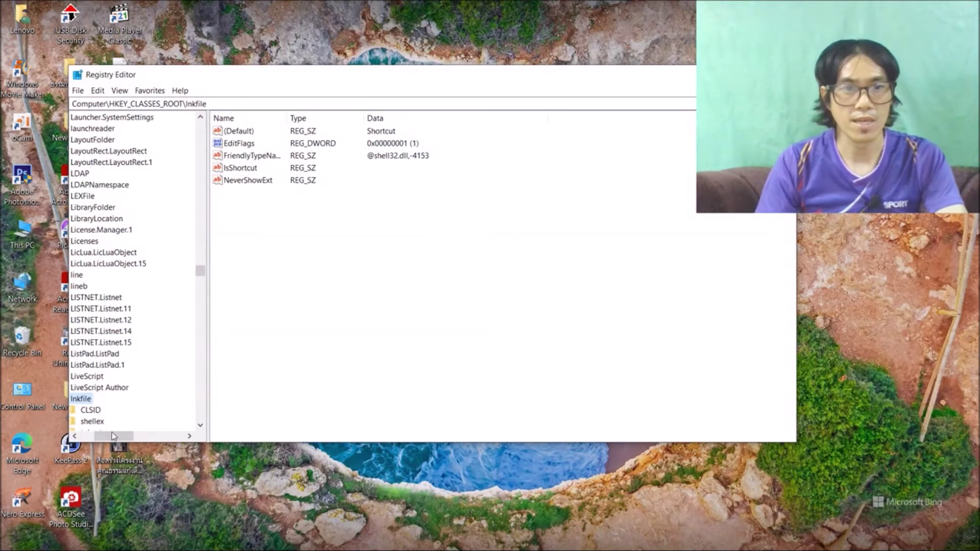
Collapse the lnkfile key and the whole HKEY_CLASSES_ROOT branch in the registry tree.
{"action": "left_click_drag", "start_coordinate": [113, 436], "coordinate": [94, 437]}
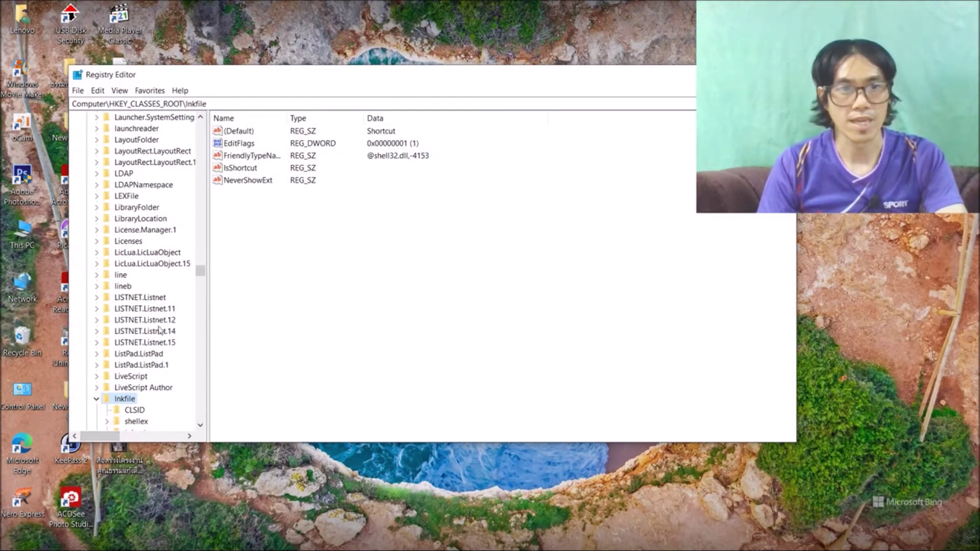
{"action": "key", "text": "Left"}
{"action": "scroll", "coordinate": [154, 326], "scroll_direction": "up", "scroll_amount": 10}
{"action": "scroll", "coordinate": [153, 306], "scroll_direction": "up", "scroll_amount": 20}
{"action": "left_click", "coordinate": [202, 118]}
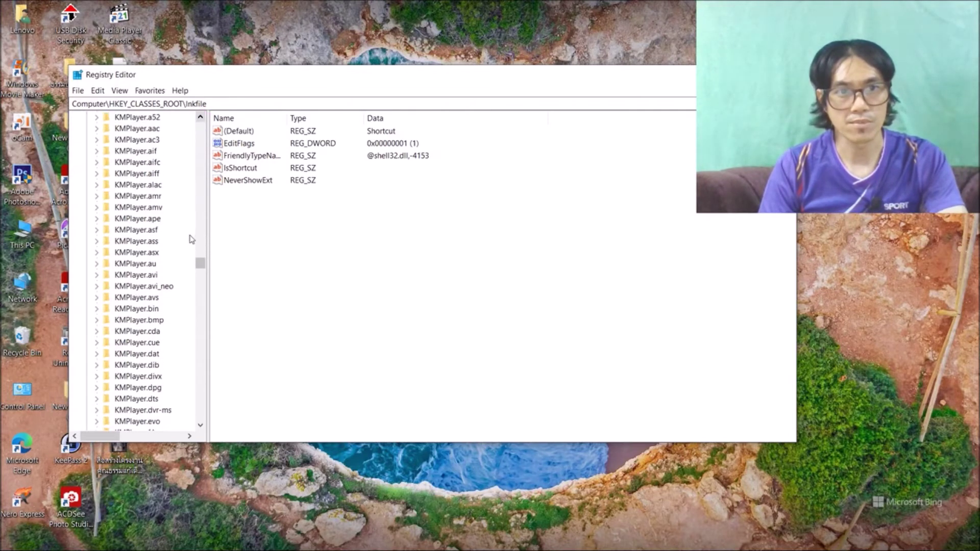
{"action": "left_click_drag", "start_coordinate": [200, 264], "coordinate": [200, 115]}
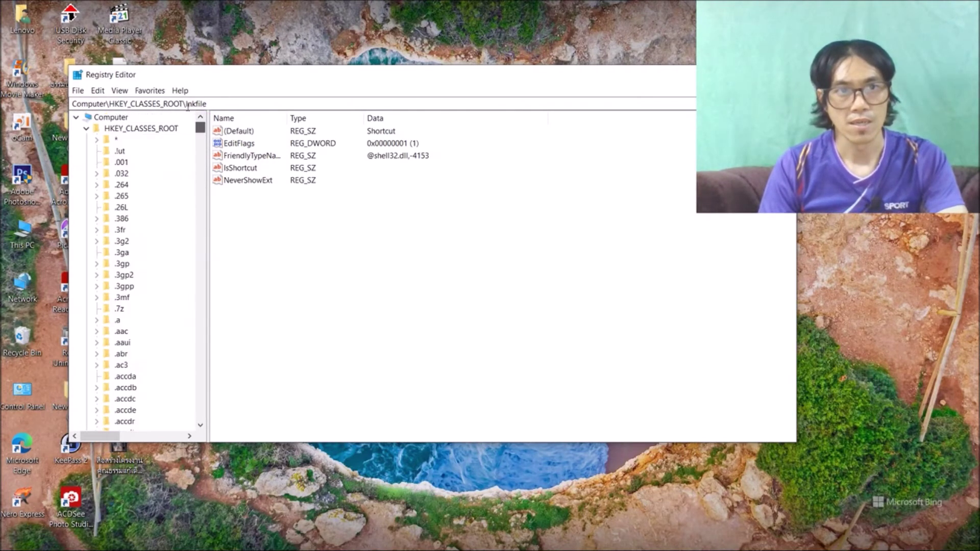
{"action": "left_click", "coordinate": [86, 129]}
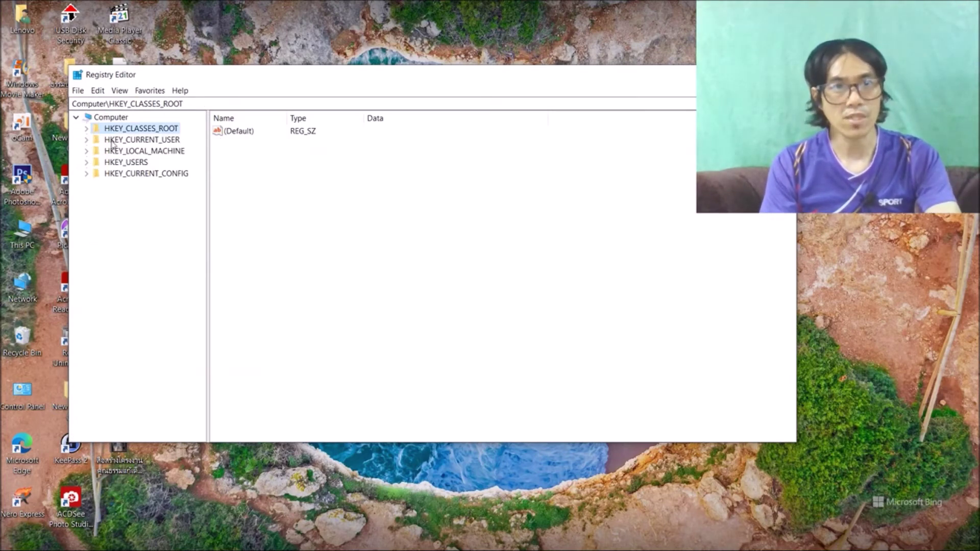
Expand HKEY_CLASSES_ROOT and select its lnkfile key to show the key's values.
{"action": "left_click", "coordinate": [87, 130]}
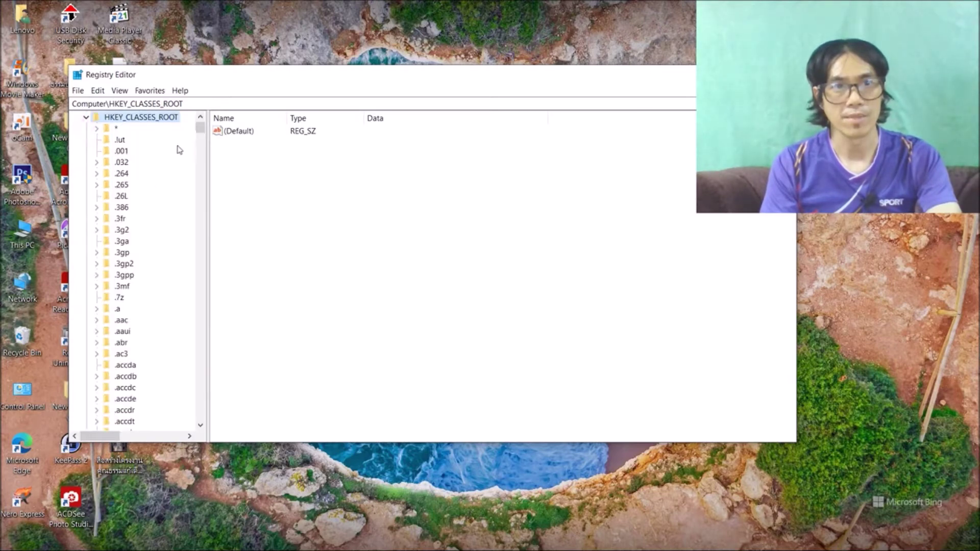
{"action": "left_click_drag", "start_coordinate": [202, 131], "coordinate": [218, 276]}
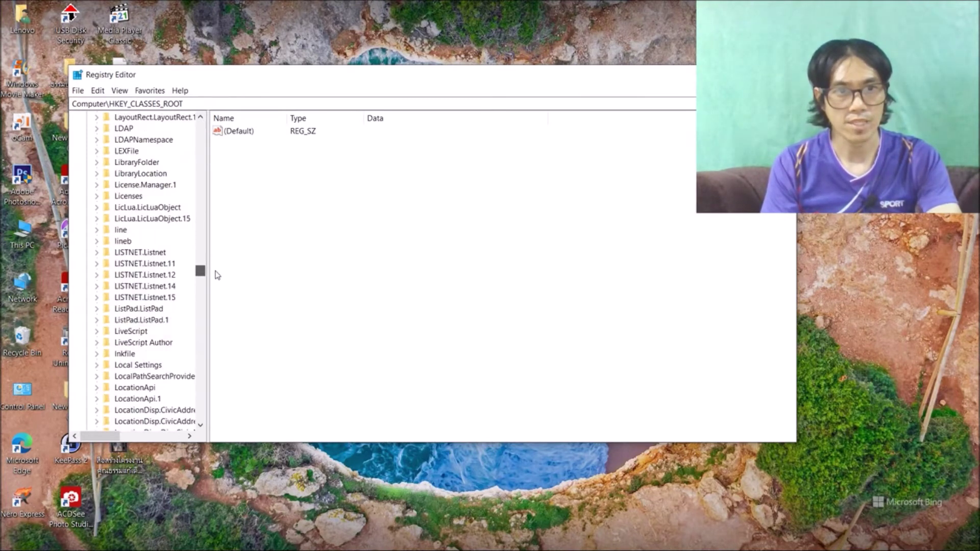
{"action": "left_click_drag", "start_coordinate": [216, 275], "coordinate": [216, 274]}
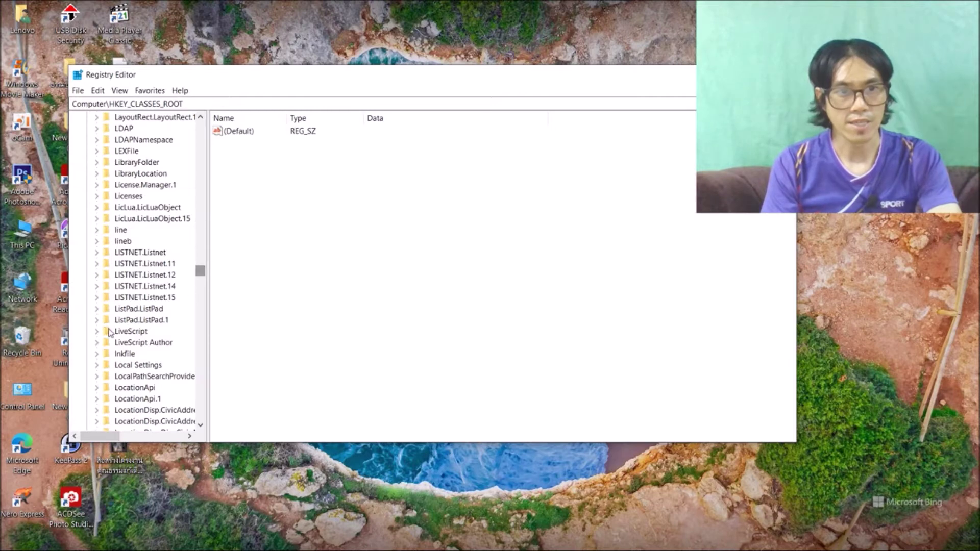
{"action": "left_click", "coordinate": [118, 355]}
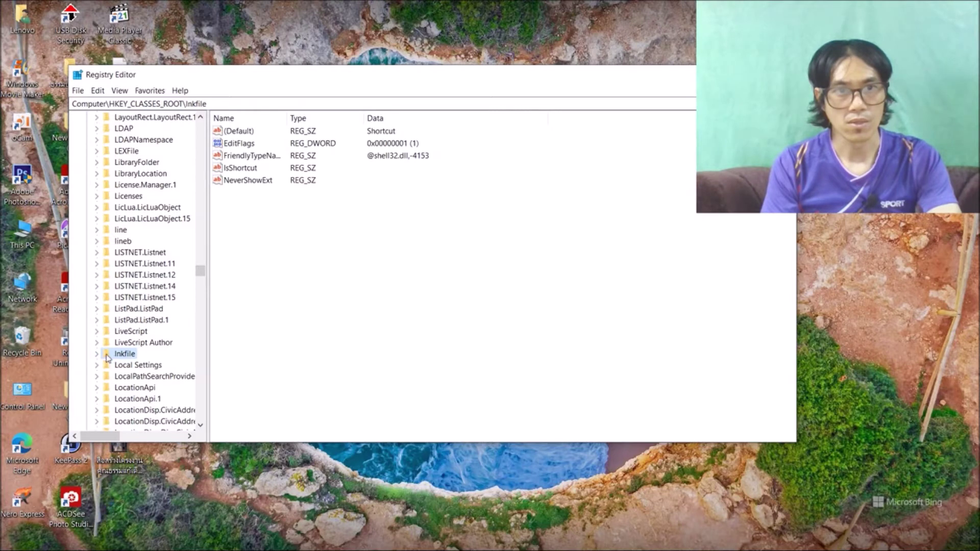
{"action": "left_click", "coordinate": [115, 366]}
{"action": "left_click", "coordinate": [118, 356]}
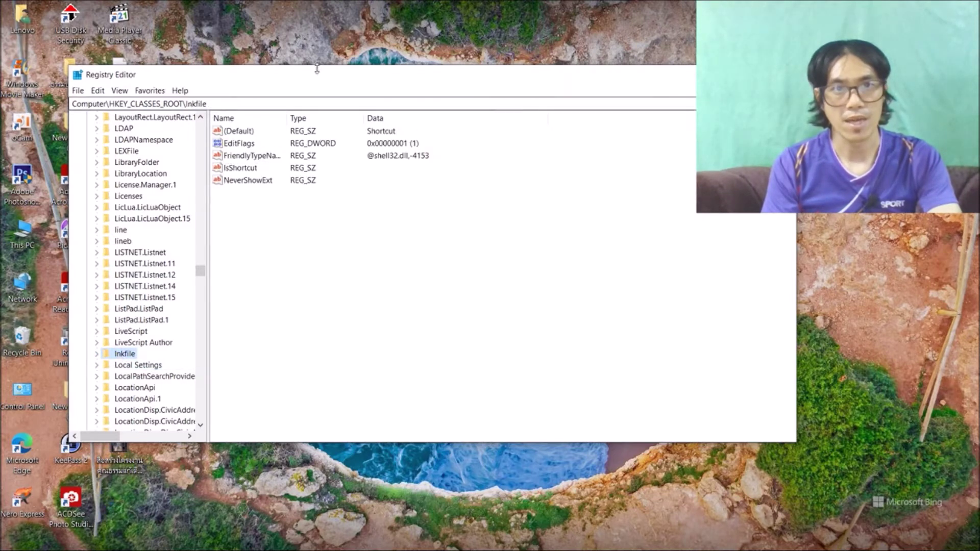
Narrow the Registry Editor window and position it clear of the desktop icons.
{"action": "left_click_drag", "start_coordinate": [352, 87], "coordinate": [313, 36]}
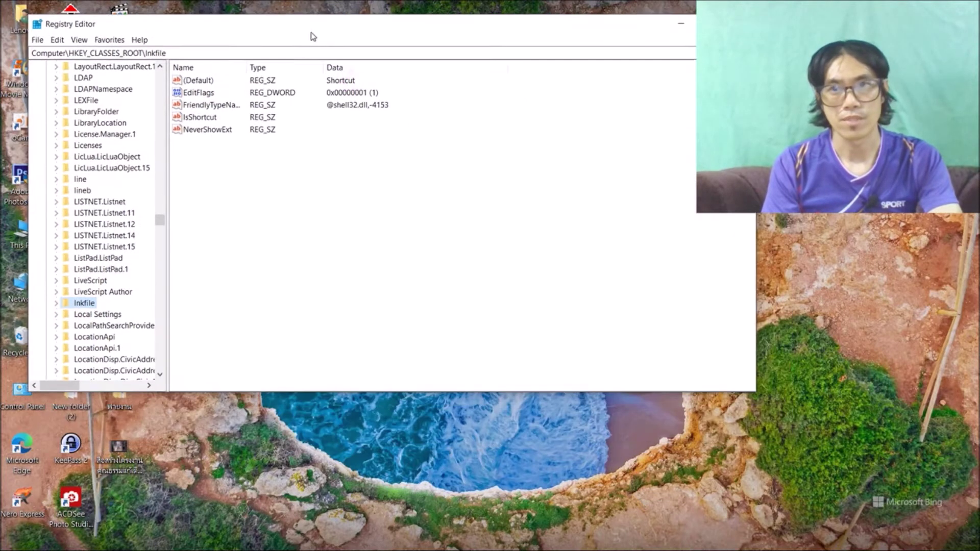
{"action": "left_click_drag", "start_coordinate": [760, 207], "coordinate": [534, 207]}
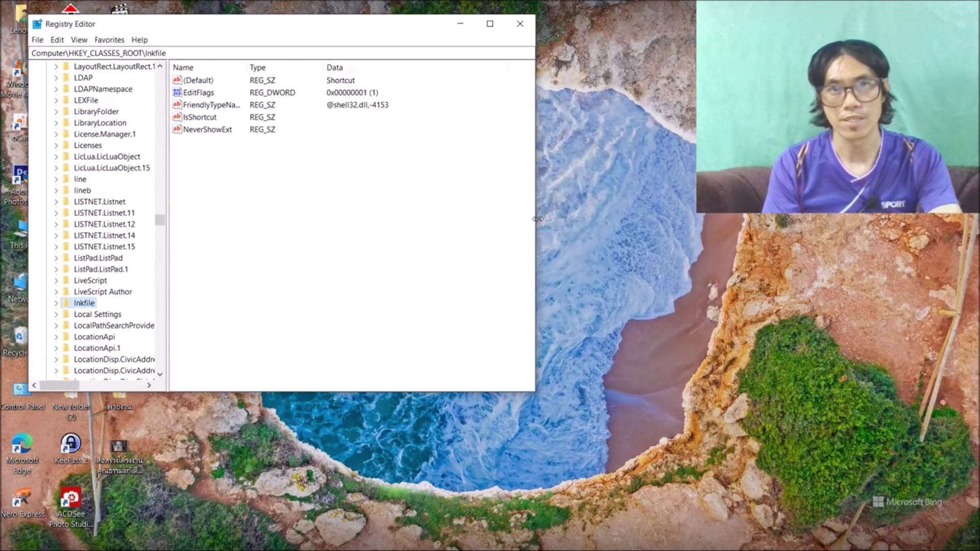
{"action": "left_click_drag", "start_coordinate": [361, 33], "coordinate": [483, 36]}
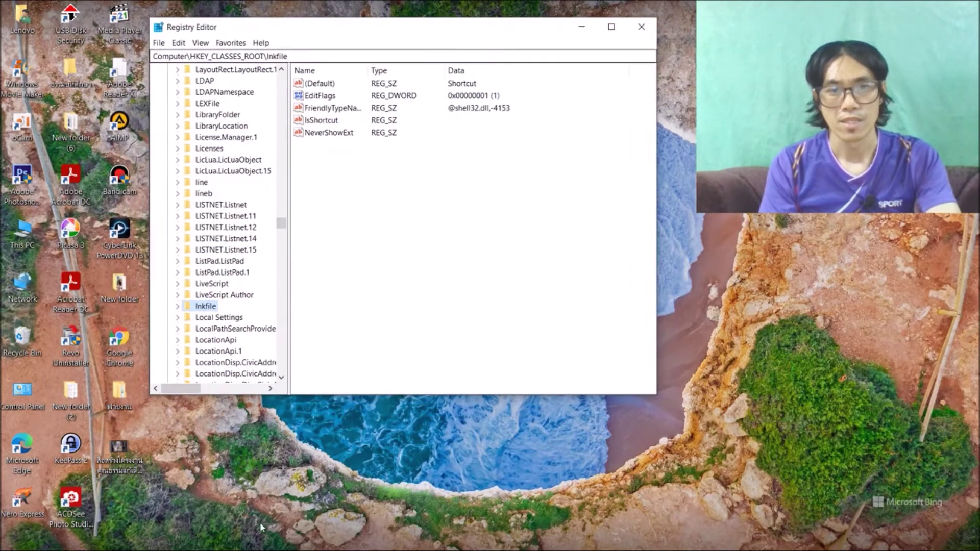
Switch the desktop to large icons and move the Registry Editor window aside to inspect the shortcut arrows.
{"action": "right_click", "coordinate": [287, 447]}
{"action": "mouse_move", "coordinate": [320, 308]}
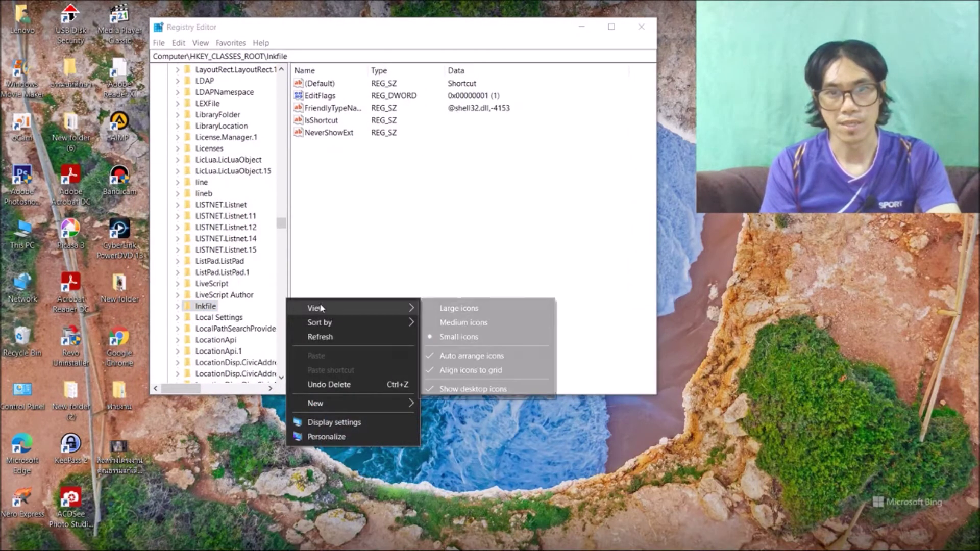
{"action": "left_click", "coordinate": [451, 309]}
{"action": "left_click_drag", "start_coordinate": [470, 34], "coordinate": [767, 204]}
{"action": "left_click", "coordinate": [289, 269]}
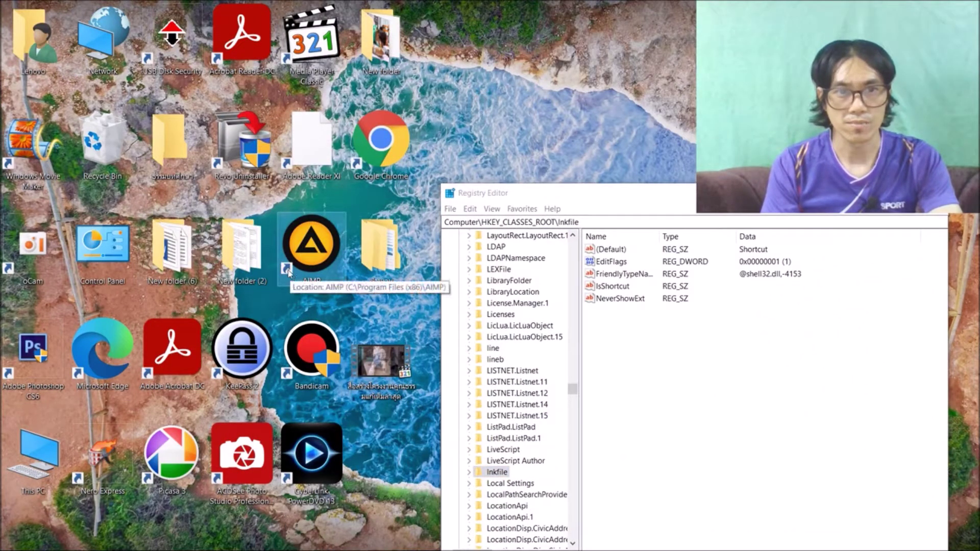
{"action": "left_click", "coordinate": [311, 355]}
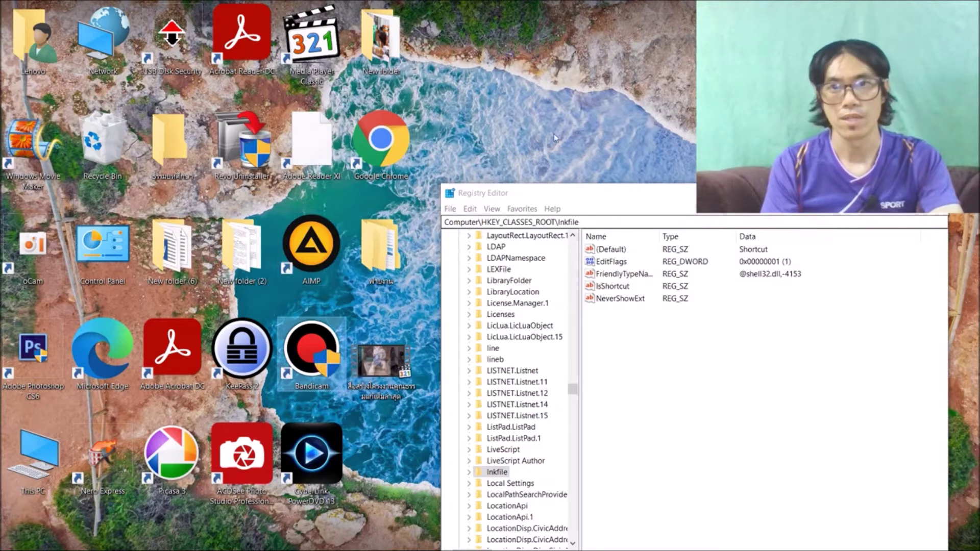
Move the Registry Editor window back over the desktop icons and refresh the desktop.
{"action": "left_click_drag", "start_coordinate": [624, 196], "coordinate": [255, 81]}
{"action": "right_click", "coordinate": [638, 81]}
{"action": "left_click", "coordinate": [649, 121]}
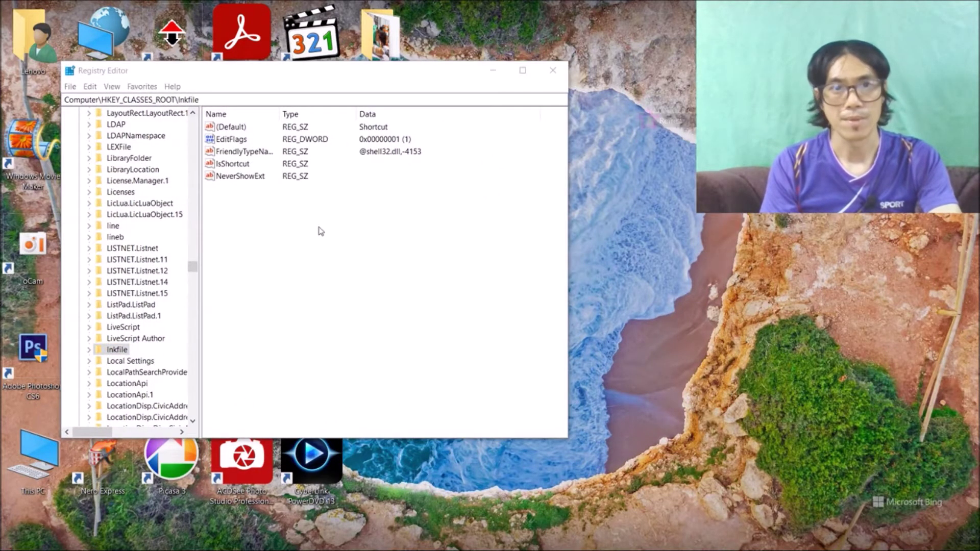
{"action": "left_click", "coordinate": [222, 164]}
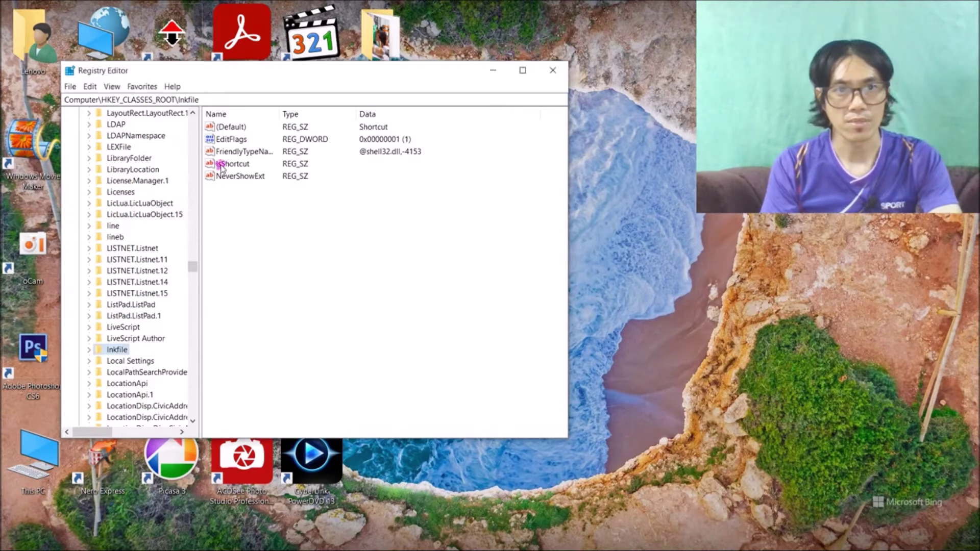
{"action": "right_click", "coordinate": [225, 167]}
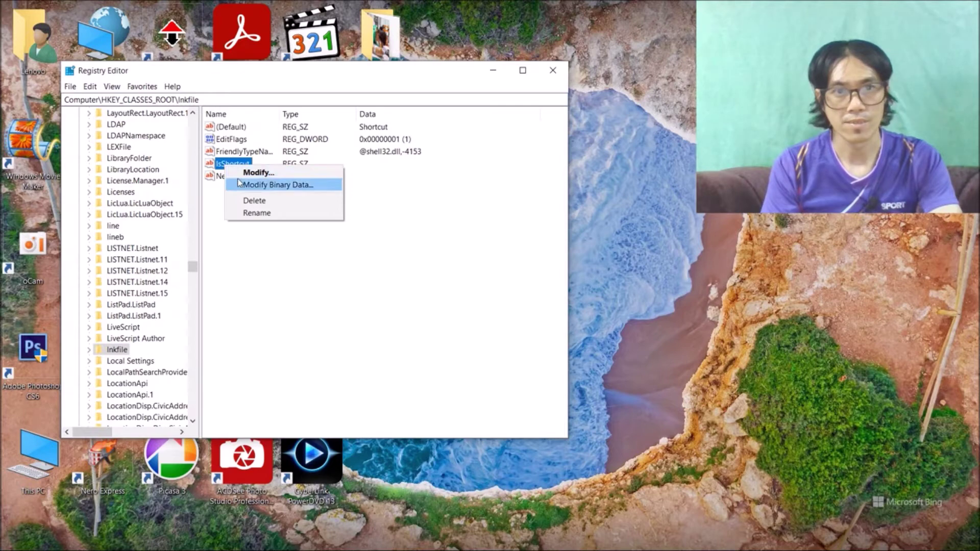
{"action": "left_click", "coordinate": [256, 203]}
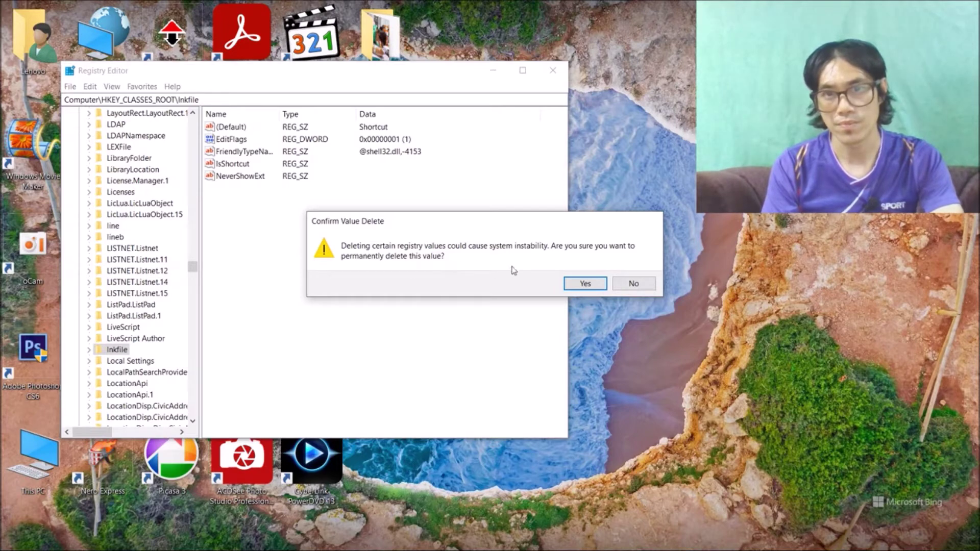
{"action": "left_click", "coordinate": [633, 285]}
{"action": "right_click", "coordinate": [394, 222]}
{"action": "left_click", "coordinate": [377, 260]}
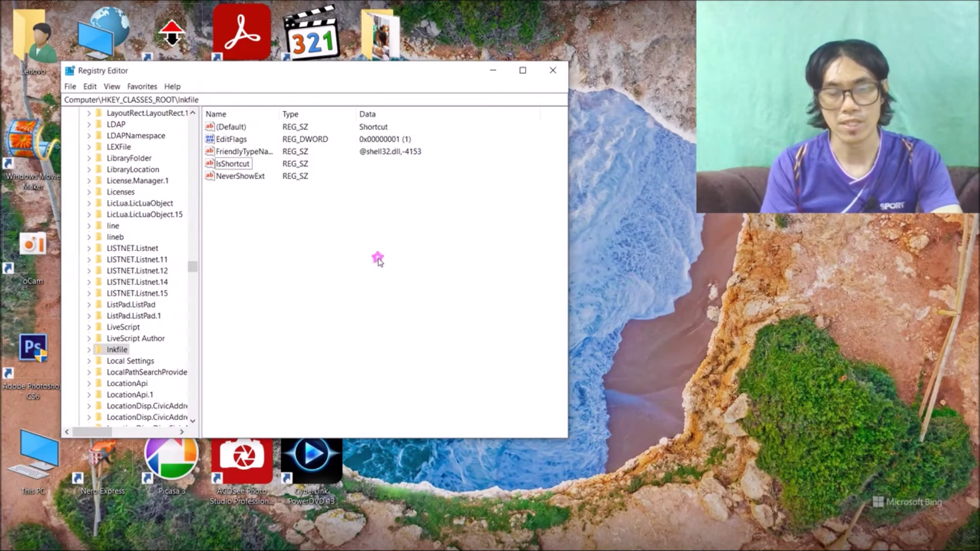
Close the Registry Editor and refresh the desktop icons.
{"action": "left_click", "coordinate": [553, 70]}
{"action": "right_click", "coordinate": [441, 166]}
{"action": "left_click", "coordinate": [458, 205]}
{"action": "right_click", "coordinate": [441, 187]}
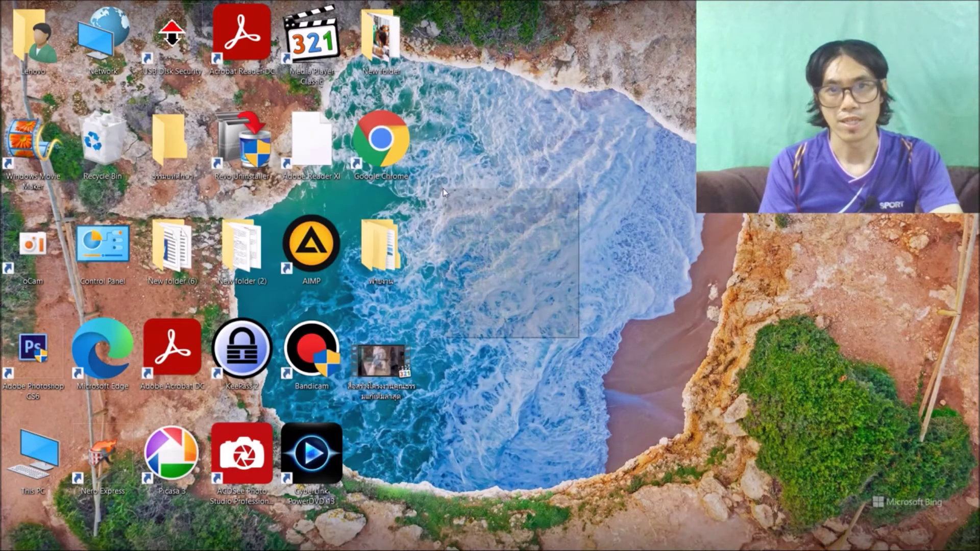
{"action": "left_click", "coordinate": [459, 225]}
{"action": "right_click", "coordinate": [448, 195]}
{"action": "left_click", "coordinate": [460, 232]}
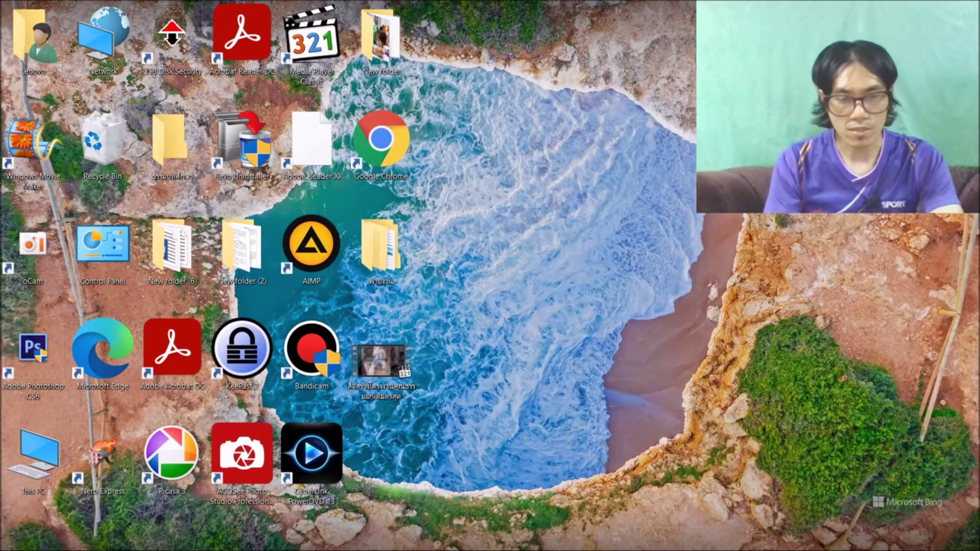
{"action": "mouse_move", "coordinate": [352, 543]}
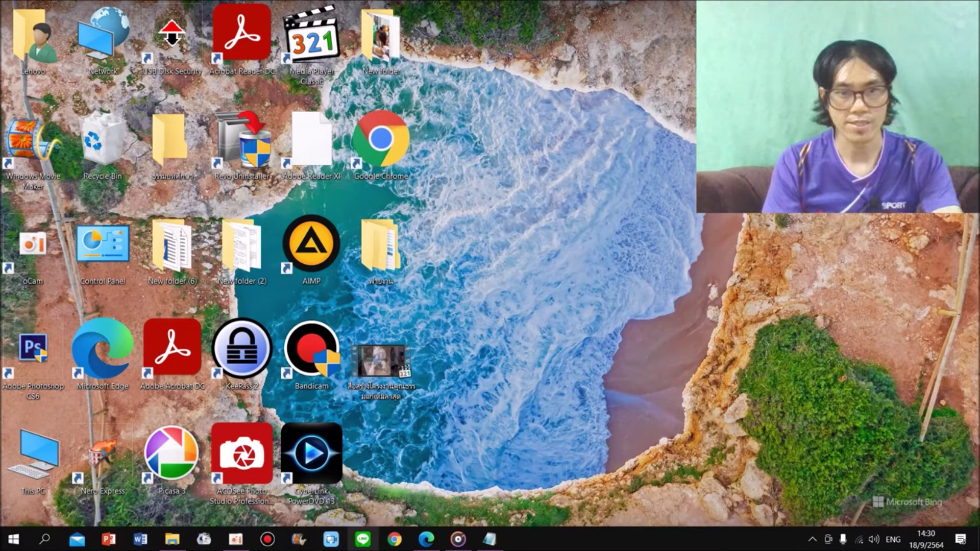
{"action": "left_click", "coordinate": [488, 542]}
{"action": "left_click", "coordinate": [485, 544]}
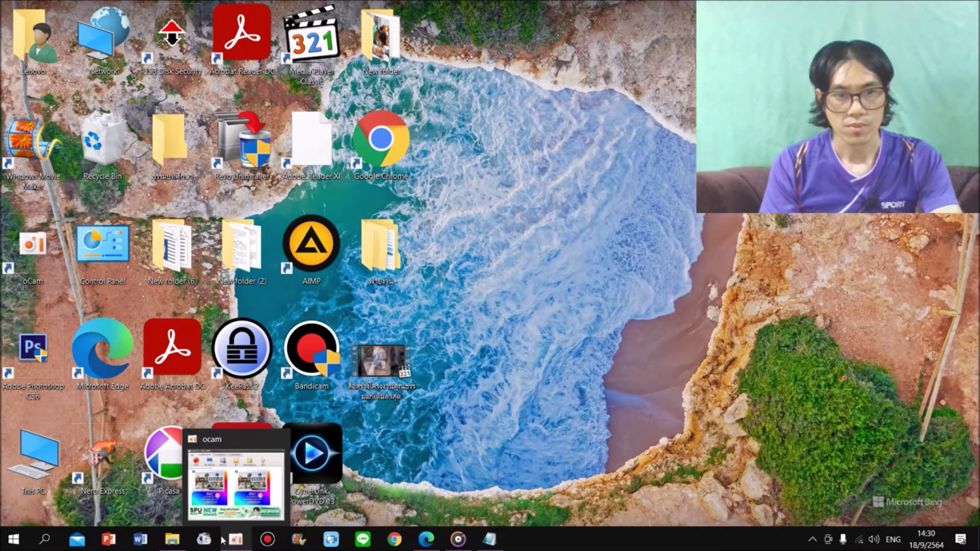
{"action": "mouse_move", "coordinate": [176, 545]}
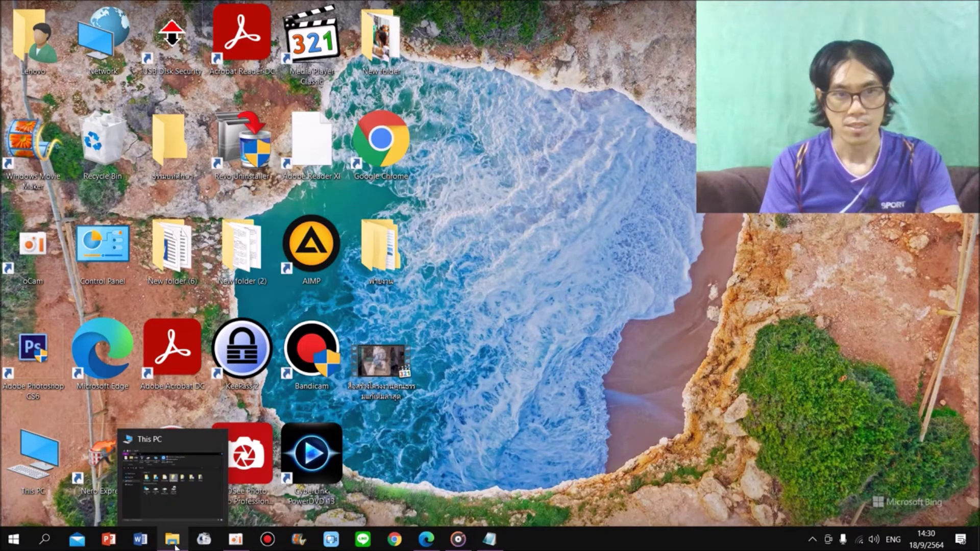
{"action": "left_click_drag", "start_coordinate": [517, 105], "coordinate": [115, 350]}
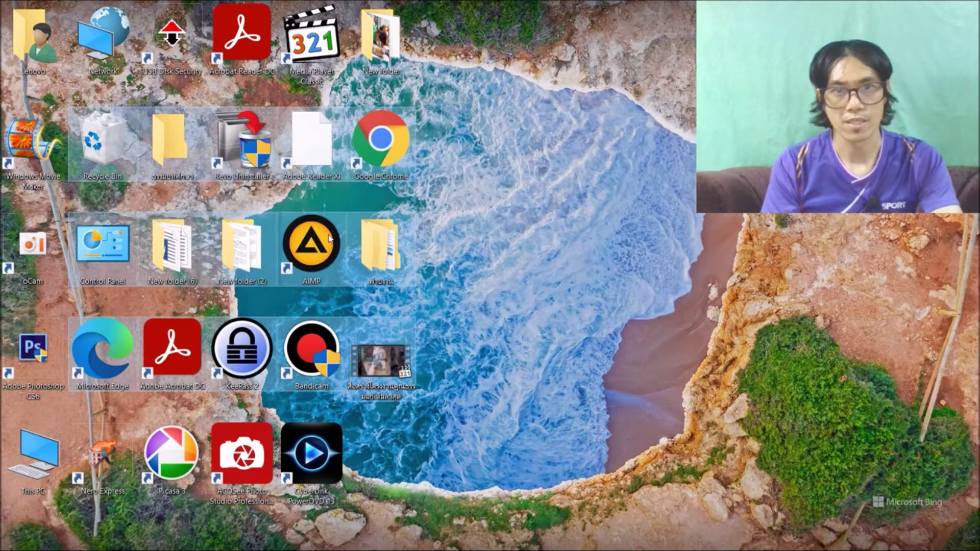
{"action": "left_click", "coordinate": [467, 144]}
{"action": "left_click_drag", "start_coordinate": [459, 126], "coordinate": [69, 285]}
{"action": "right_click", "coordinate": [478, 127]}
{"action": "left_click", "coordinate": [503, 164]}
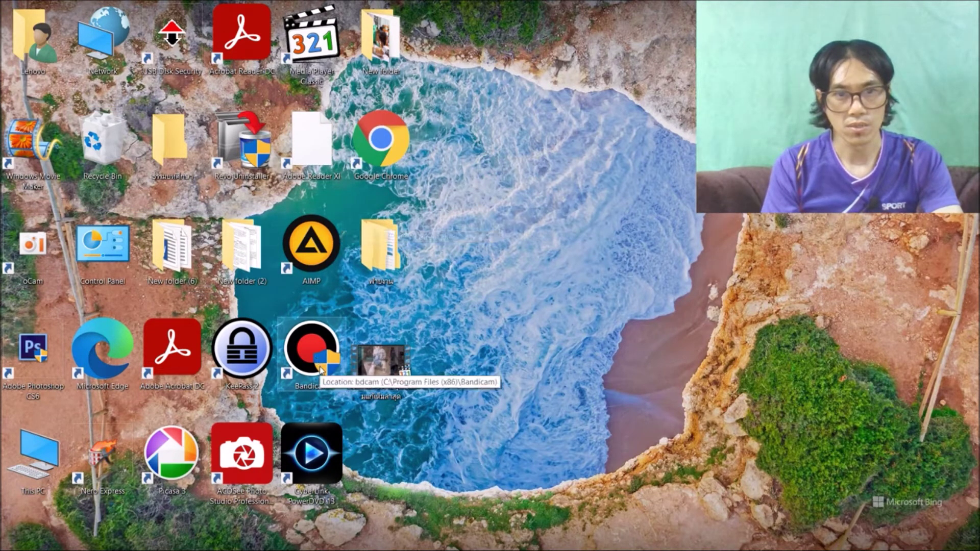
{"action": "right_click", "coordinate": [445, 148]}
{"action": "left_click", "coordinate": [464, 186]}
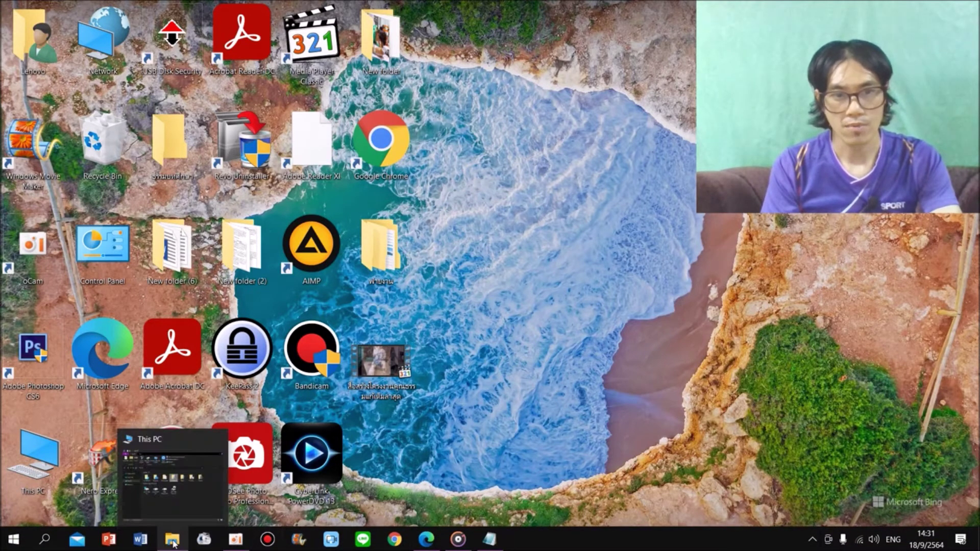
Open the Downloads folder in File Explorer and go into its "โปรแกรมลบโล่+ลูกศรช๊อตคัต" folder.
{"action": "left_click", "coordinate": [174, 544]}
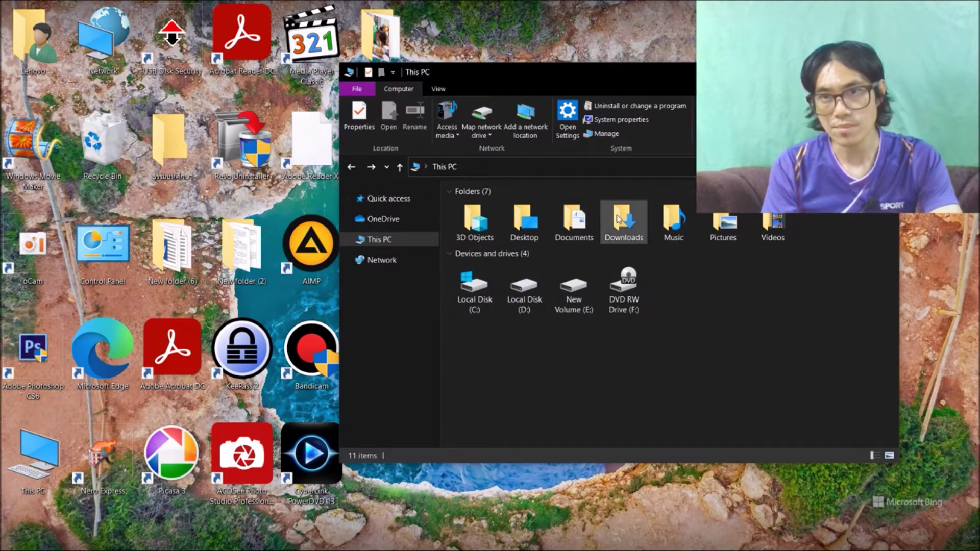
{"action": "double_click", "coordinate": [621, 221]}
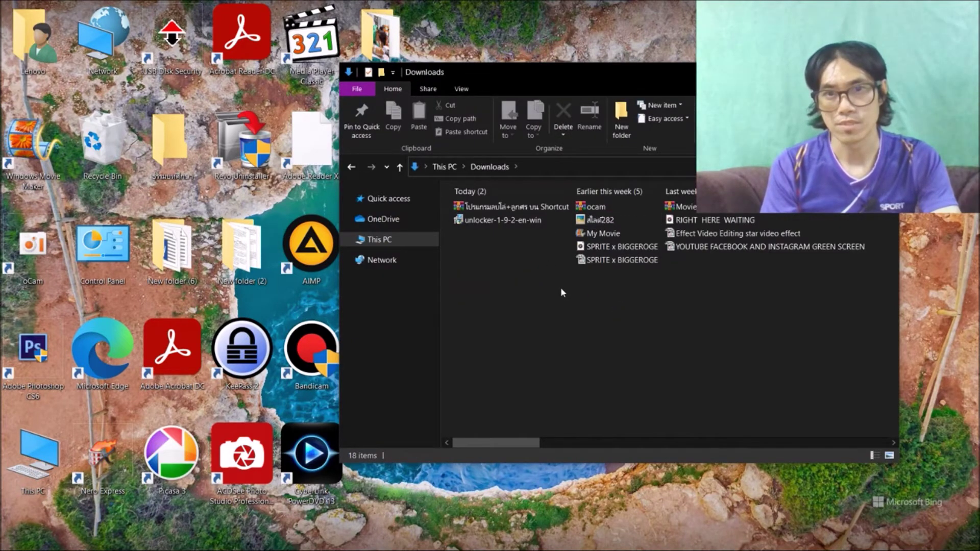
{"action": "scroll", "coordinate": [561, 287], "scroll_direction": "down", "scroll_amount": 1}
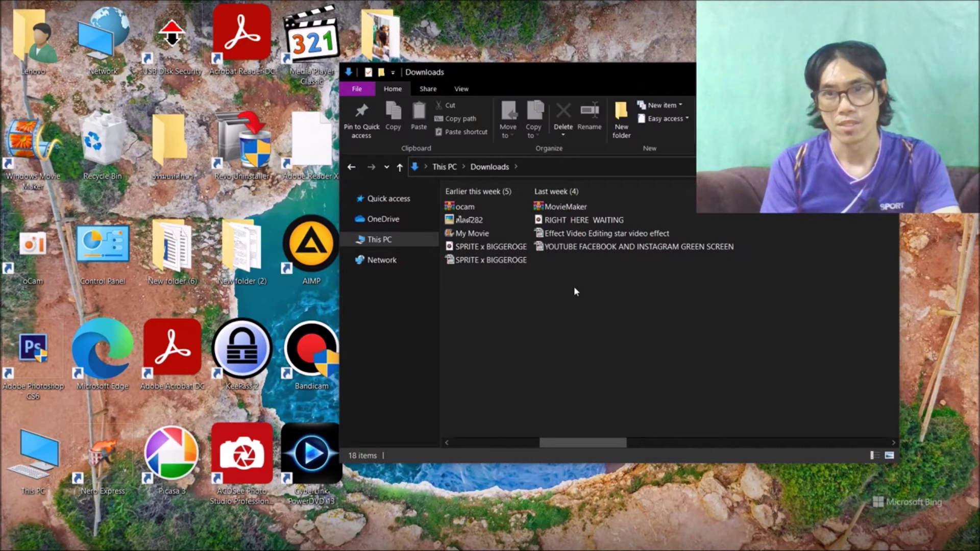
{"action": "scroll", "coordinate": [576, 289], "scroll_direction": "down", "scroll_amount": 2}
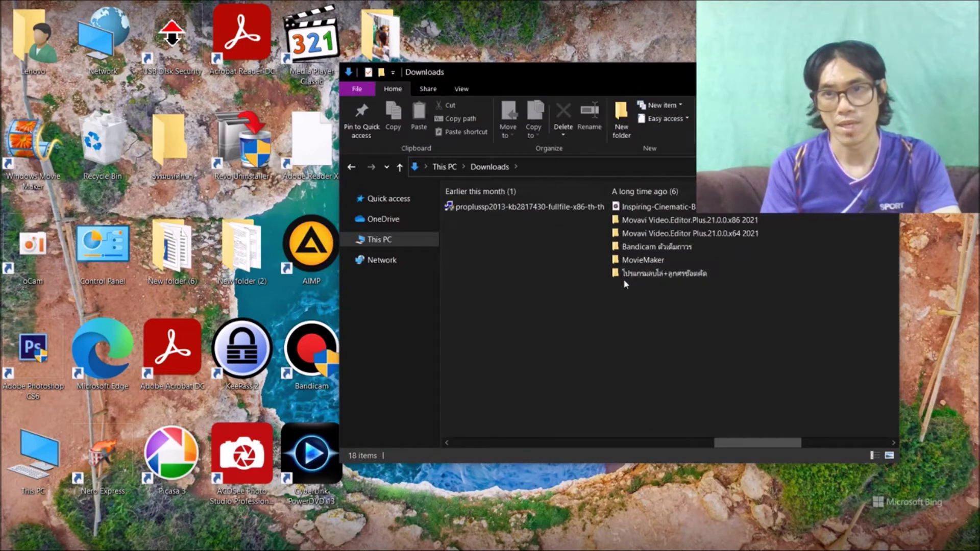
{"action": "scroll", "coordinate": [618, 291], "scroll_direction": "down", "scroll_amount": 1}
{"action": "left_click", "coordinate": [484, 278]}
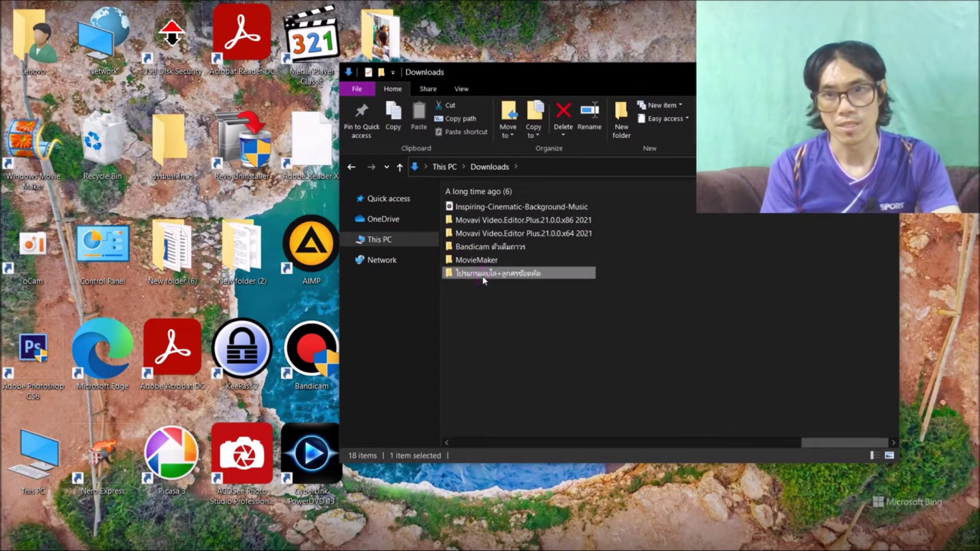
{"action": "scroll", "coordinate": [483, 280], "scroll_direction": "up", "scroll_amount": 4}
{"action": "left_click", "coordinate": [472, 207]}
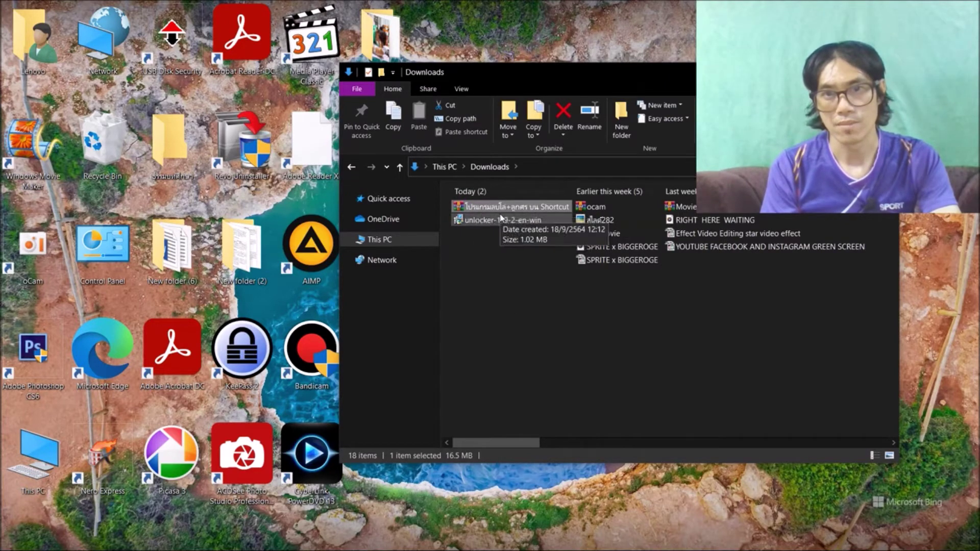
{"action": "scroll", "coordinate": [531, 287], "scroll_direction": "down", "scroll_amount": 3}
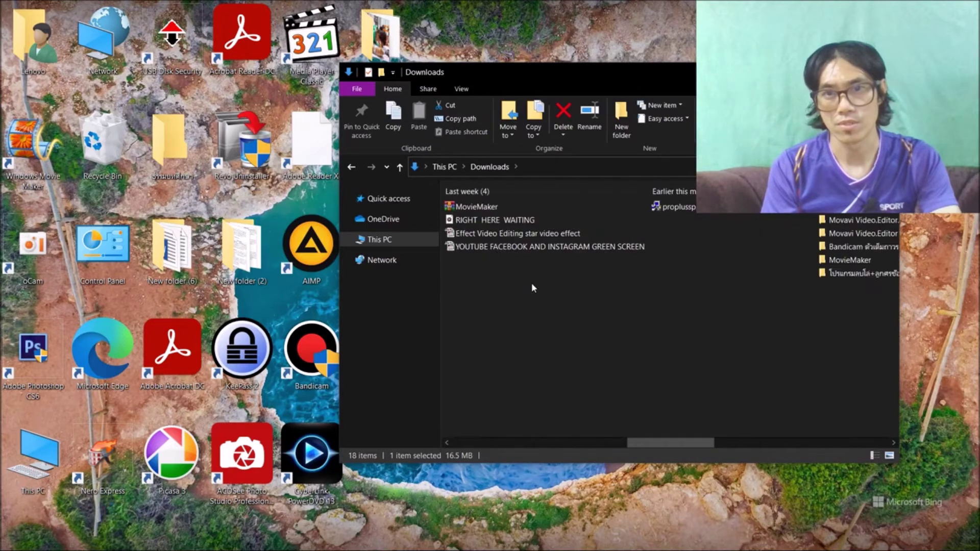
{"action": "scroll", "coordinate": [547, 298], "scroll_direction": "down", "scroll_amount": 3}
{"action": "left_click", "coordinate": [636, 278]}
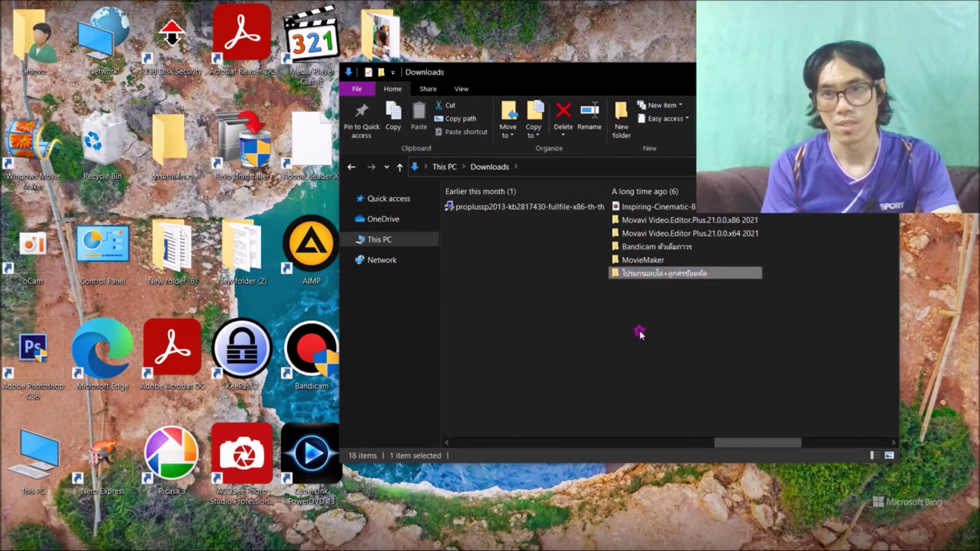
{"action": "double_click", "coordinate": [645, 273]}
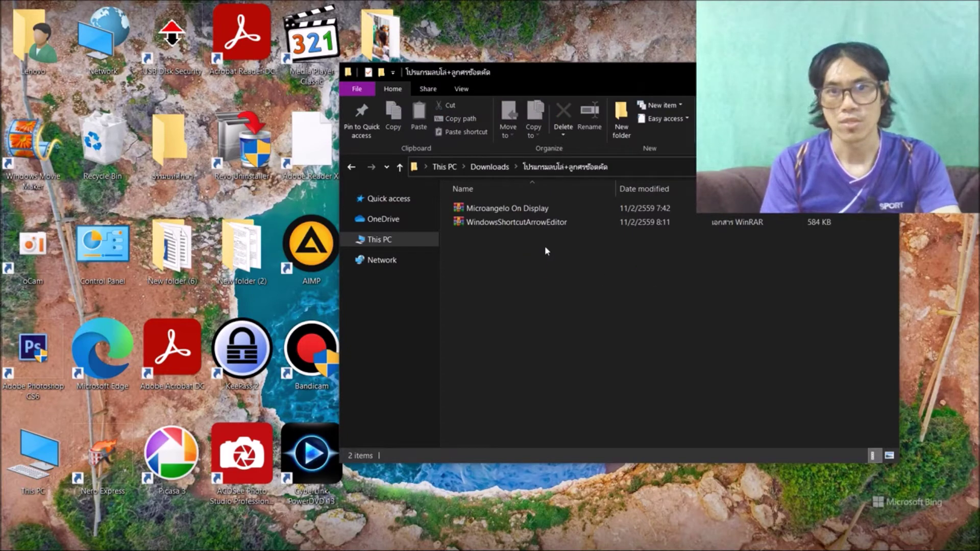
Extract the WindowsShortcutArrowEditor archive into the current folder.
{"action": "left_click", "coordinate": [485, 225]}
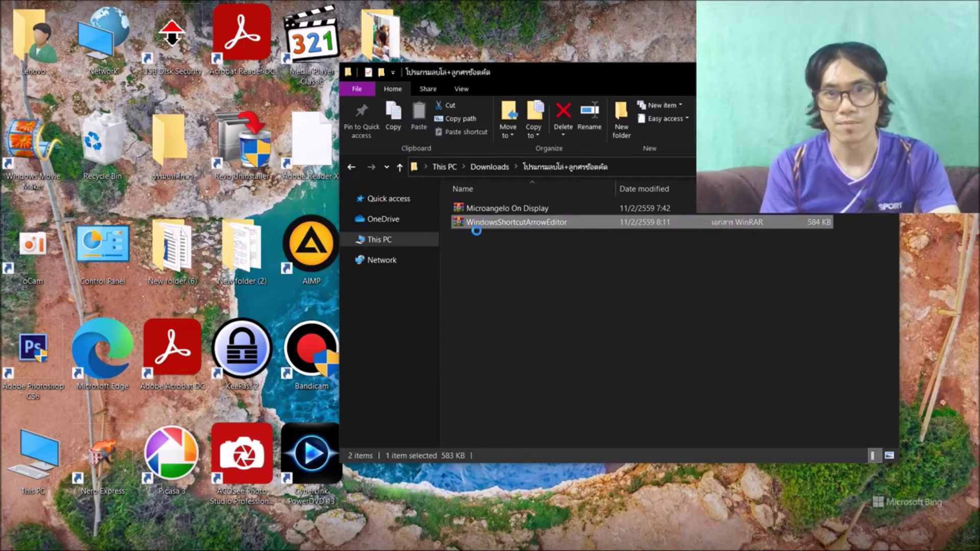
{"action": "right_click", "coordinate": [482, 229]}
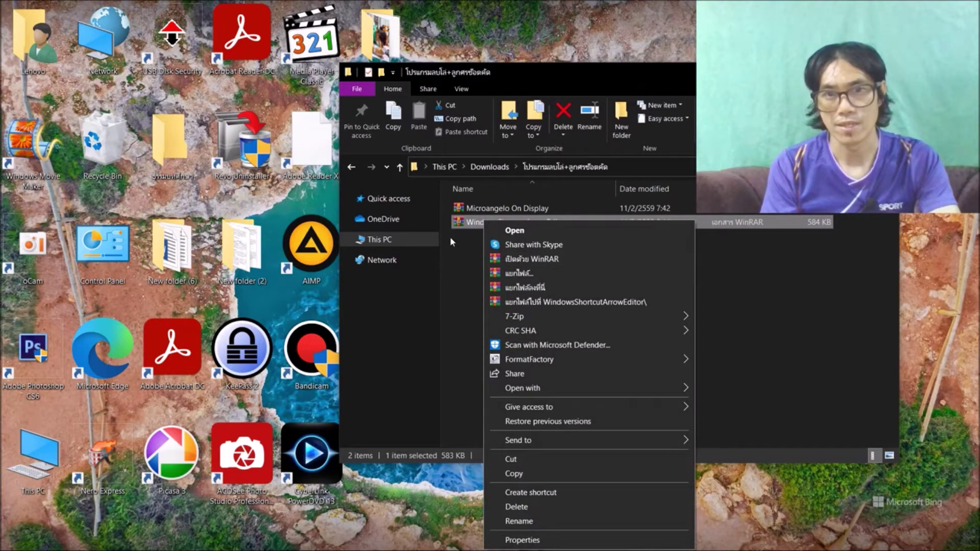
{"action": "left_click", "coordinate": [461, 246]}
{"action": "right_click", "coordinate": [471, 223]}
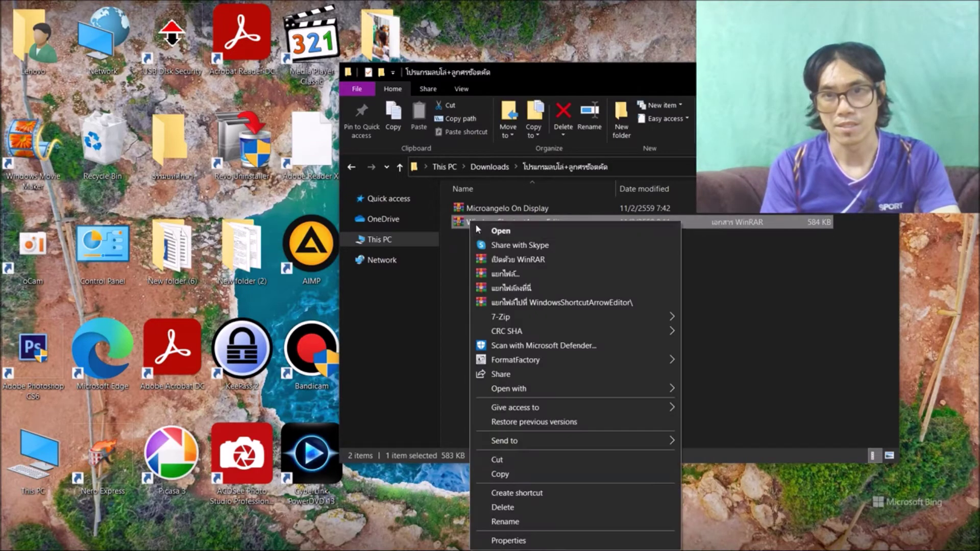
{"action": "left_click", "coordinate": [508, 288]}
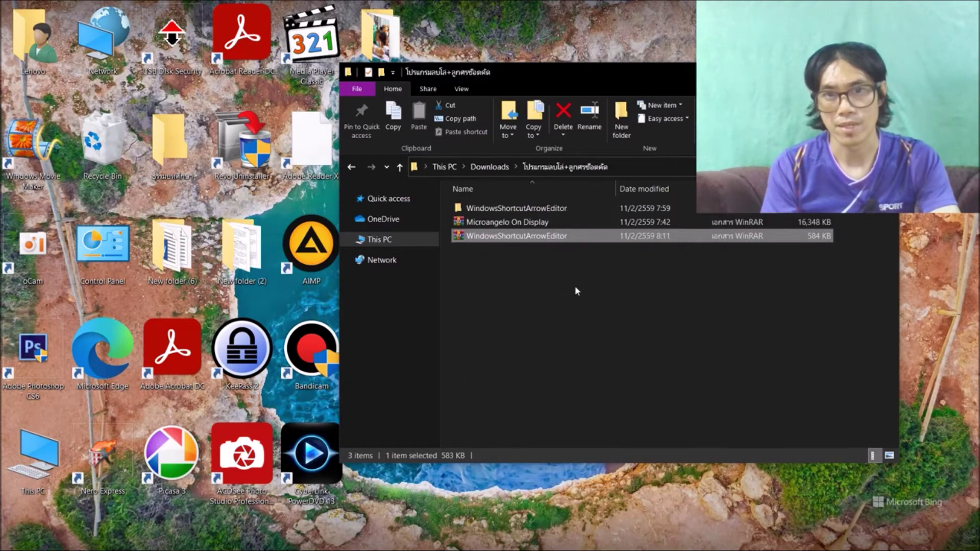
{"action": "left_click", "coordinate": [529, 292]}
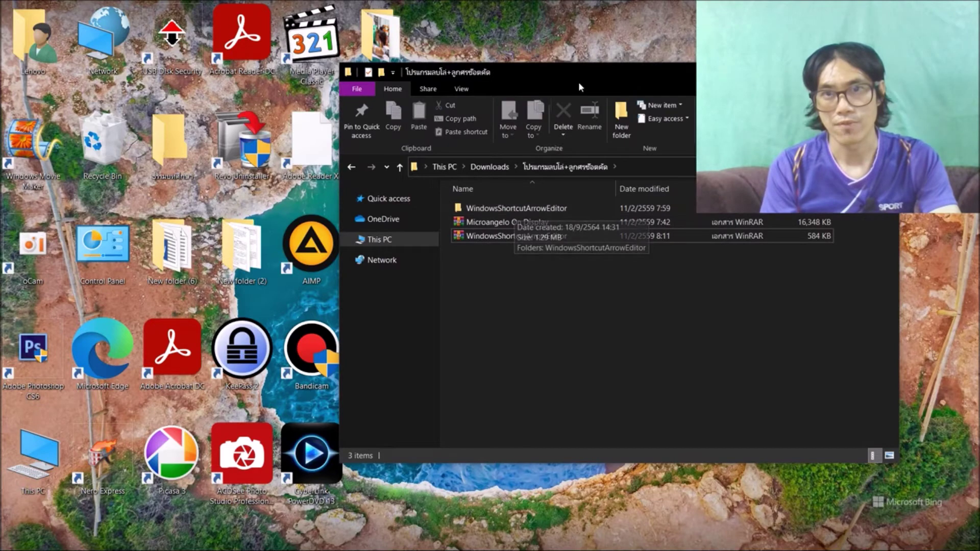
Move the File Explorer window aside and open the extracted WindowsShortcutArrowEditor folder and its inner folder of the same name.
{"action": "left_click_drag", "start_coordinate": [576, 74], "coordinate": [280, 45]}
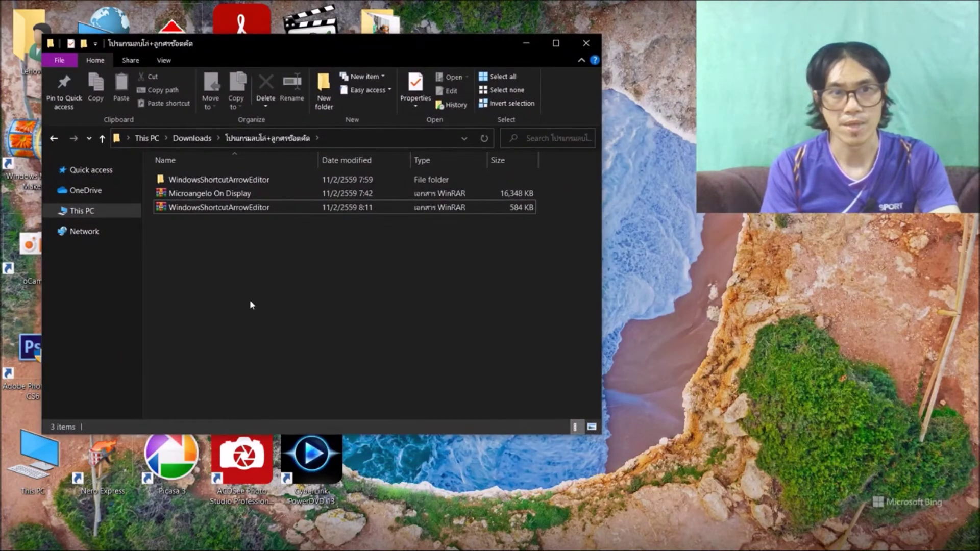
{"action": "left_click", "coordinate": [197, 184]}
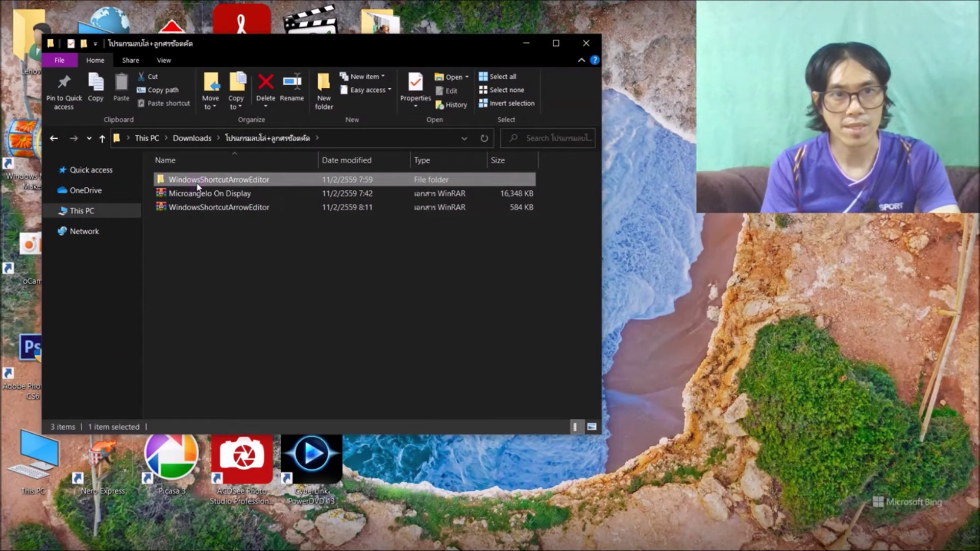
{"action": "double_click", "coordinate": [197, 183]}
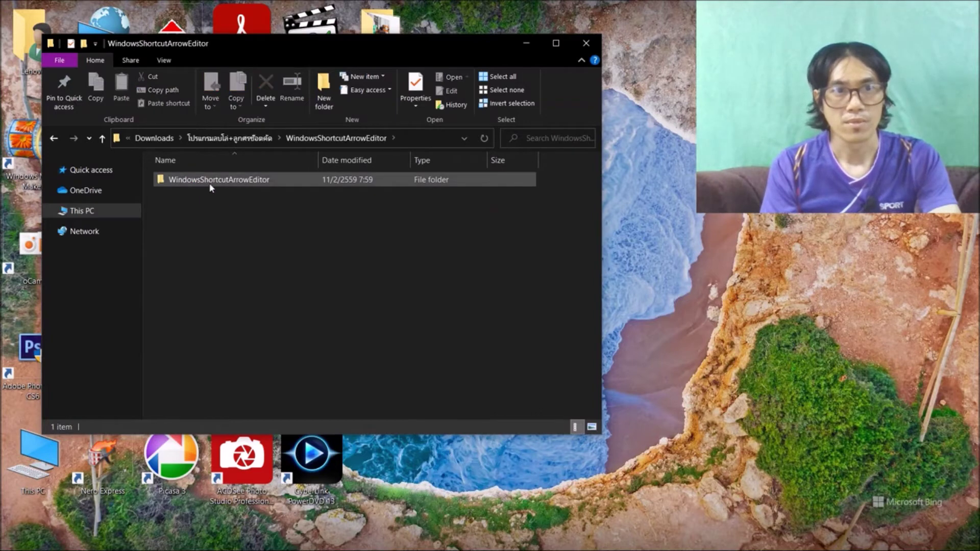
{"action": "double_click", "coordinate": [208, 183]}
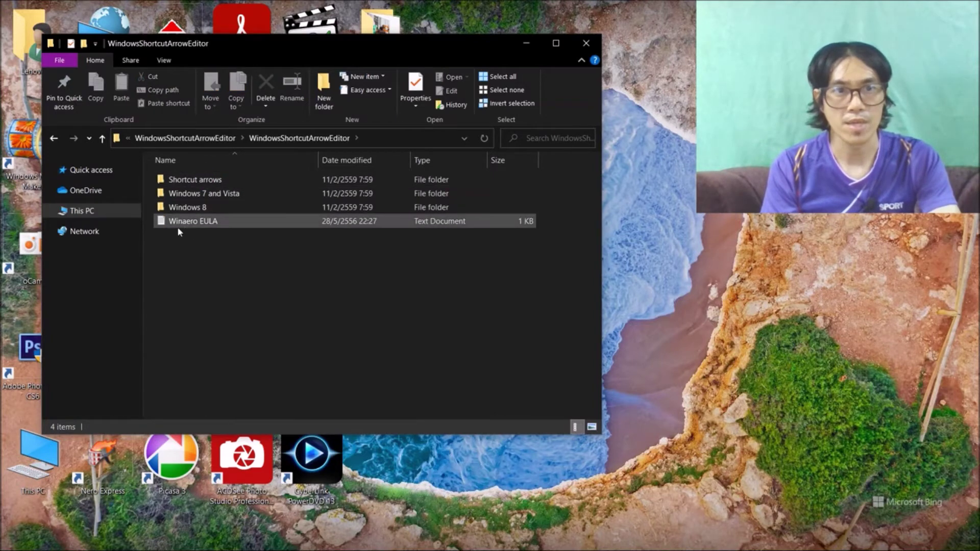
Look through the Shortcut arrows, Windows 7 and Vista, and Windows 8 subfolders, returning to the parent folder each time.
{"action": "double_click", "coordinate": [176, 180]}
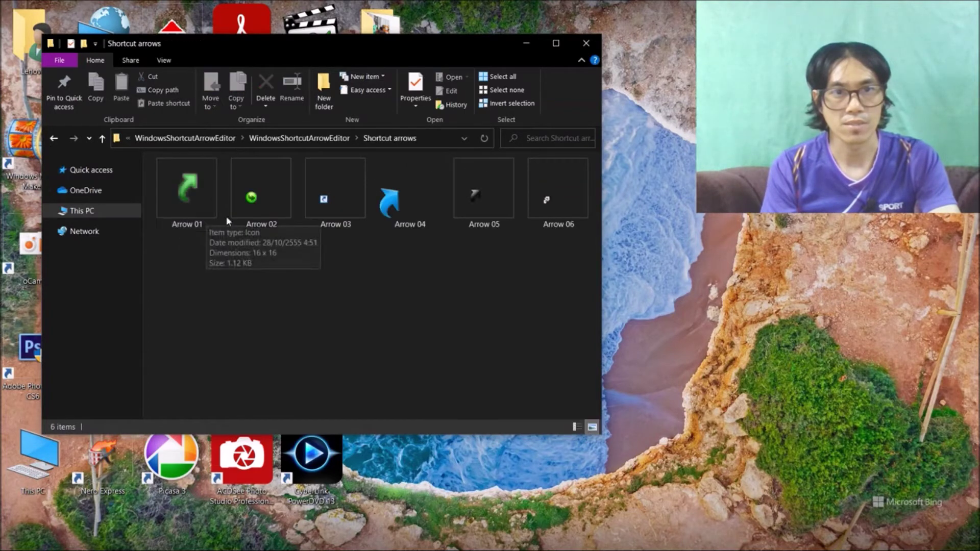
{"action": "left_click", "coordinate": [58, 138]}
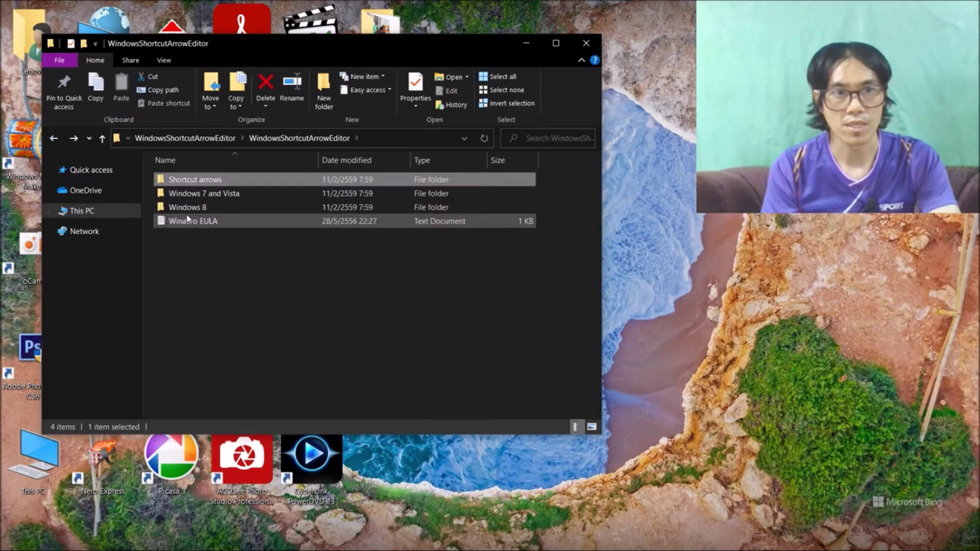
{"action": "double_click", "coordinate": [189, 191]}
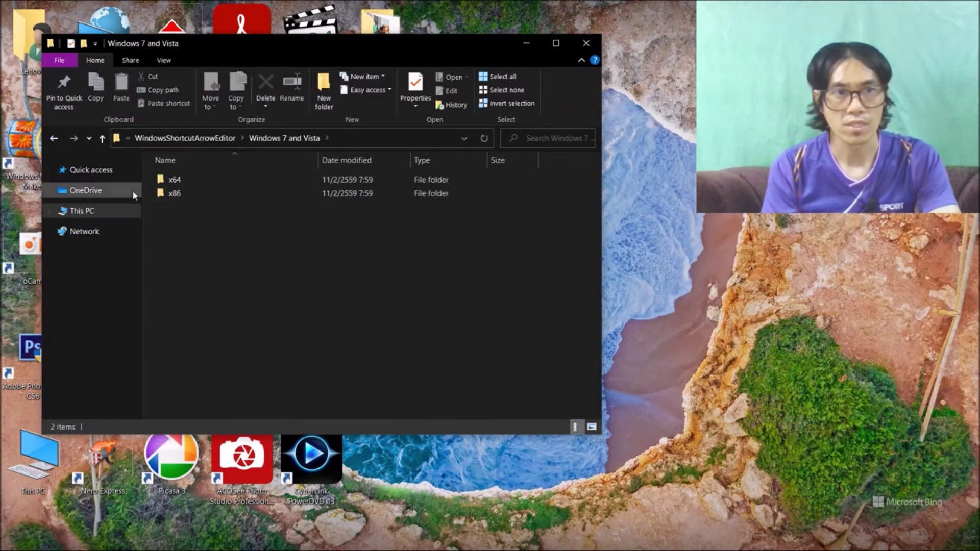
{"action": "left_click", "coordinate": [53, 138]}
{"action": "double_click", "coordinate": [188, 207]}
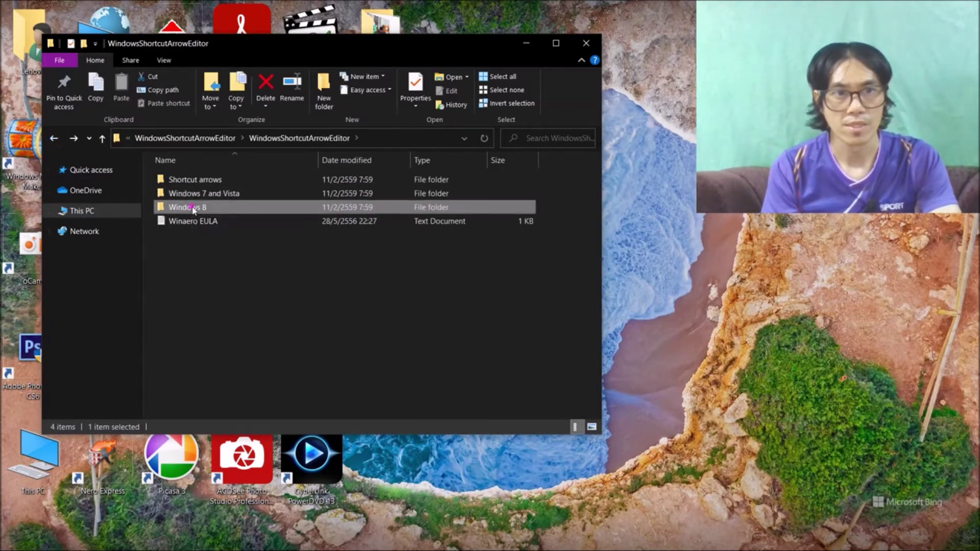
{"action": "left_click", "coordinate": [55, 138]}
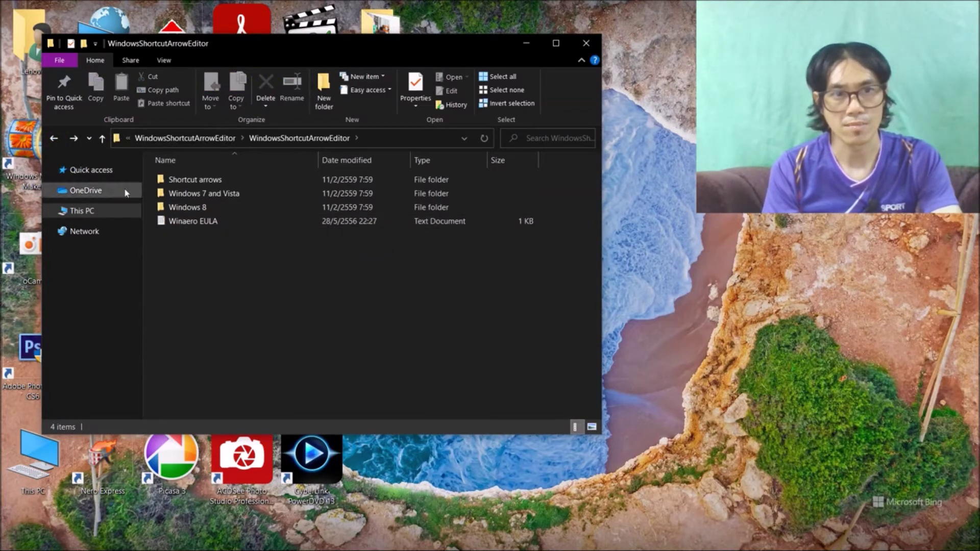
Return to the "โปรแกรมลบโล่+ลูกศรช๊อตคัต" folder and extract the Microangelo On Display archive into it.
{"action": "left_click", "coordinate": [54, 138]}
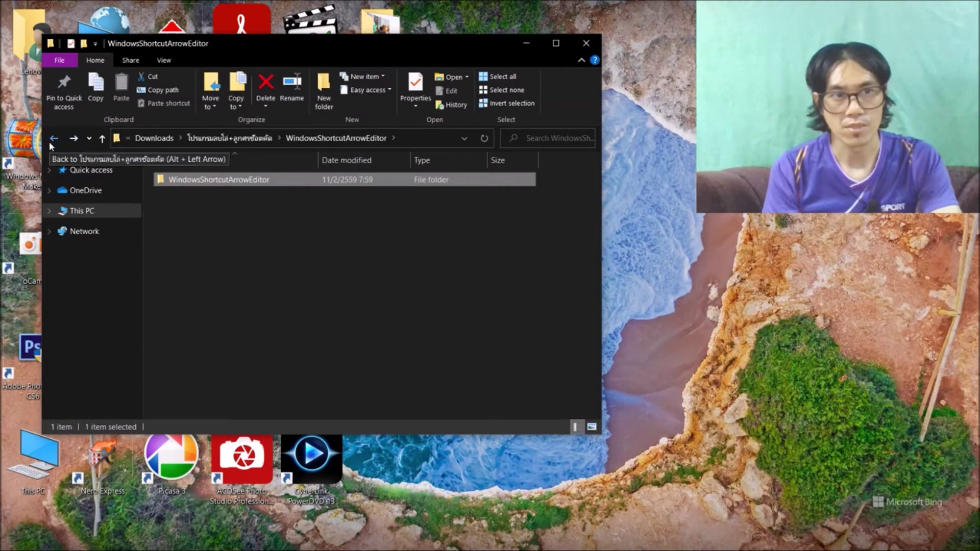
{"action": "left_click", "coordinate": [54, 139]}
{"action": "left_click", "coordinate": [205, 247]}
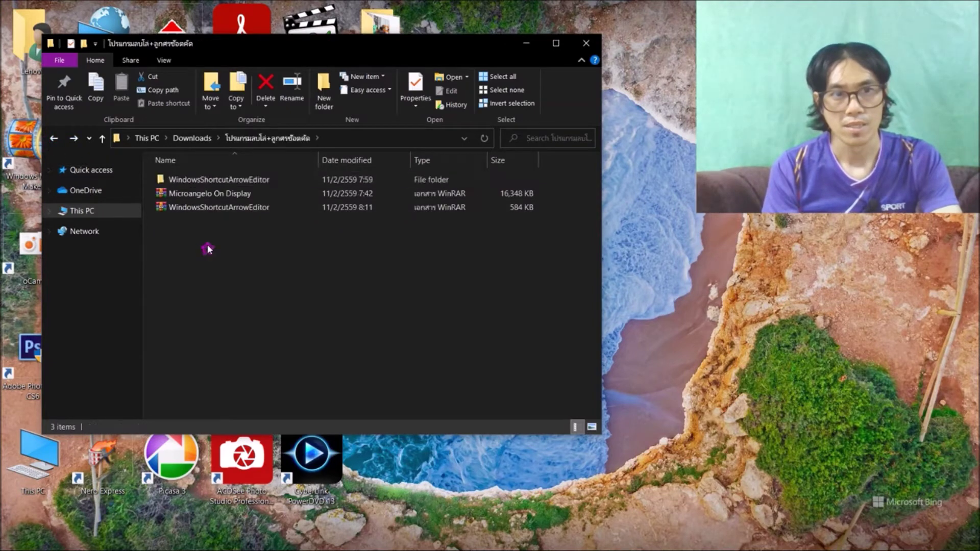
{"action": "left_click", "coordinate": [200, 199]}
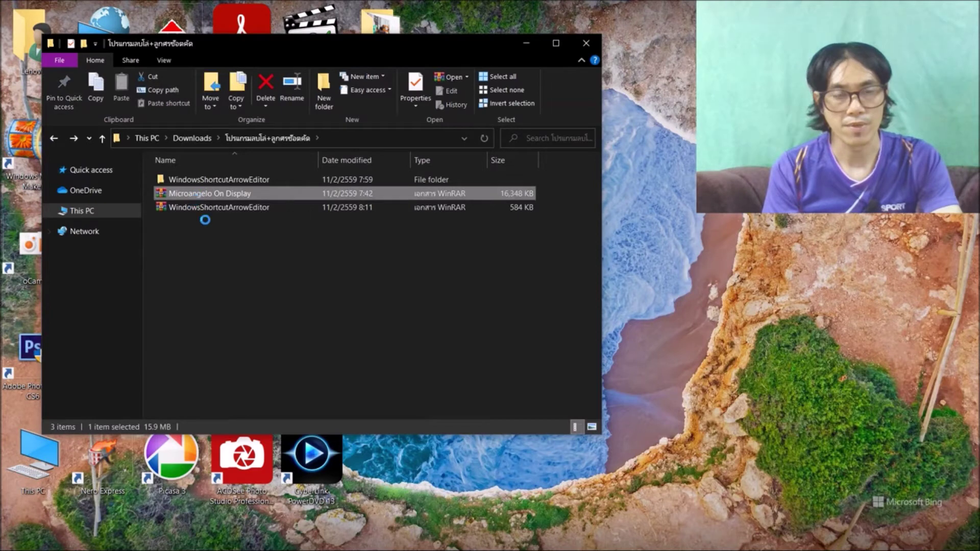
{"action": "right_click", "coordinate": [199, 197]}
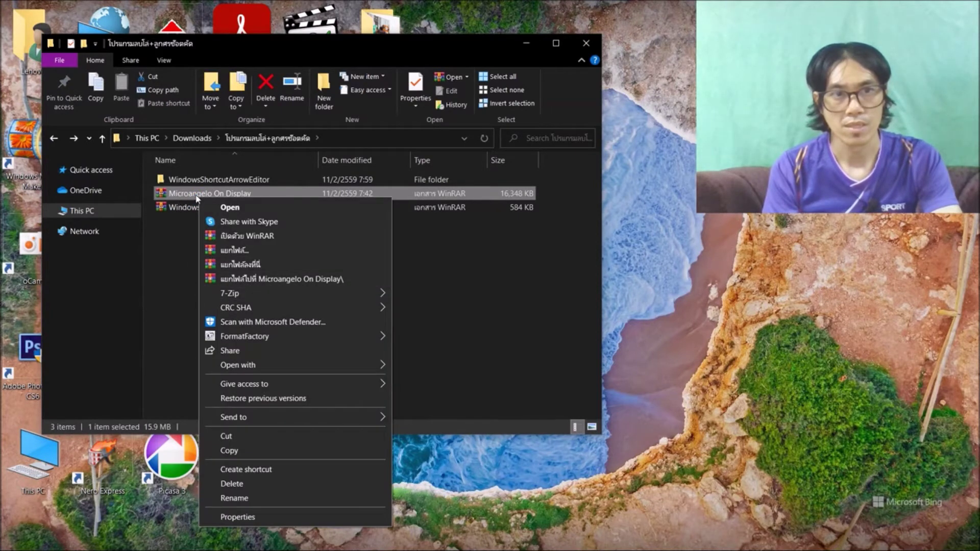
{"action": "left_click", "coordinate": [244, 264]}
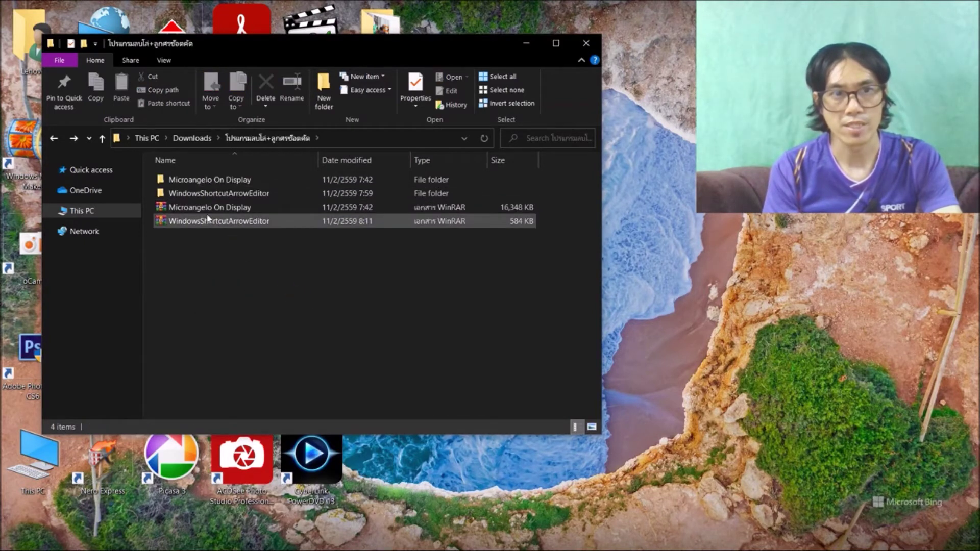
Run the Microangelo On Display application from its extracted folder as administrator and minimize the File Explorer window.
{"action": "double_click", "coordinate": [209, 180]}
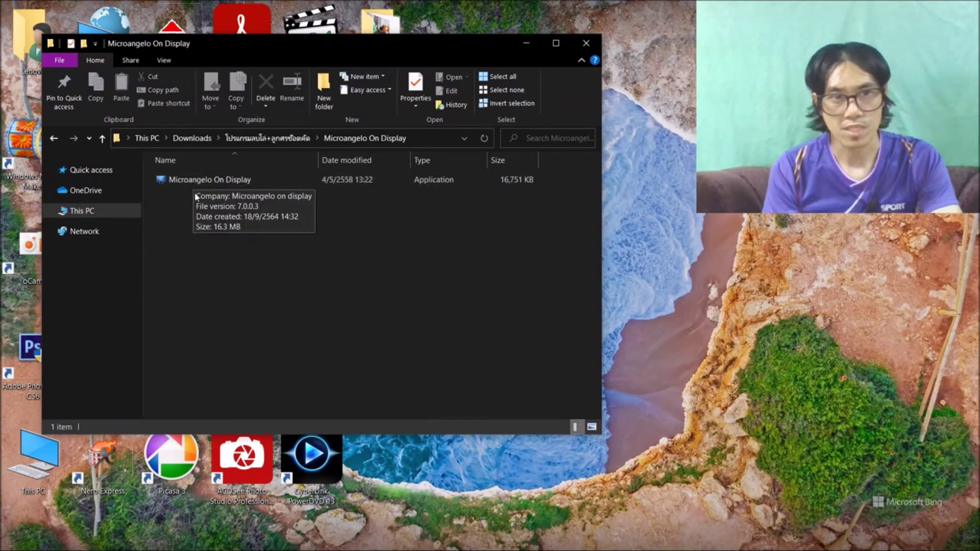
{"action": "left_click", "coordinate": [186, 184]}
{"action": "left_click", "coordinate": [203, 220]}
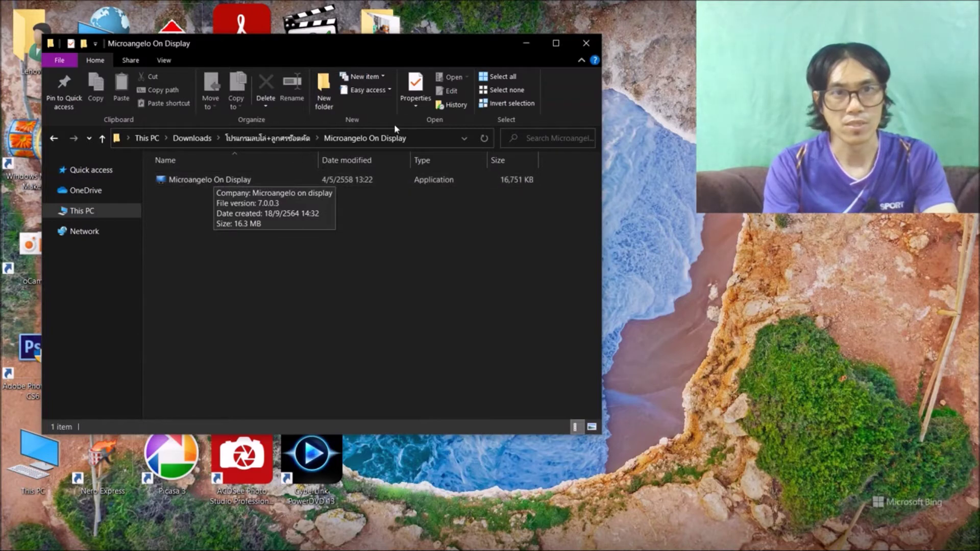
{"action": "left_click_drag", "start_coordinate": [451, 42], "coordinate": [454, 72]}
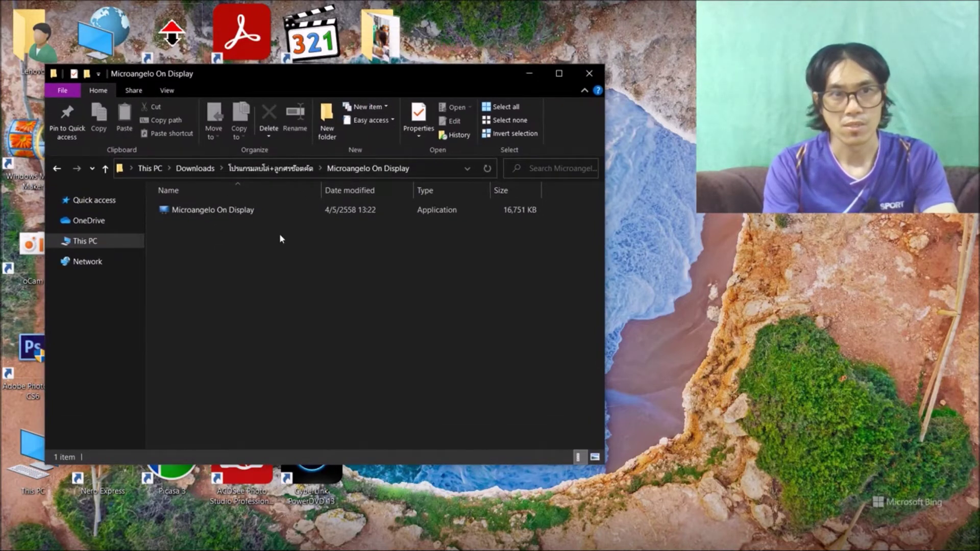
{"action": "left_click", "coordinate": [187, 213]}
{"action": "right_click", "coordinate": [187, 213]}
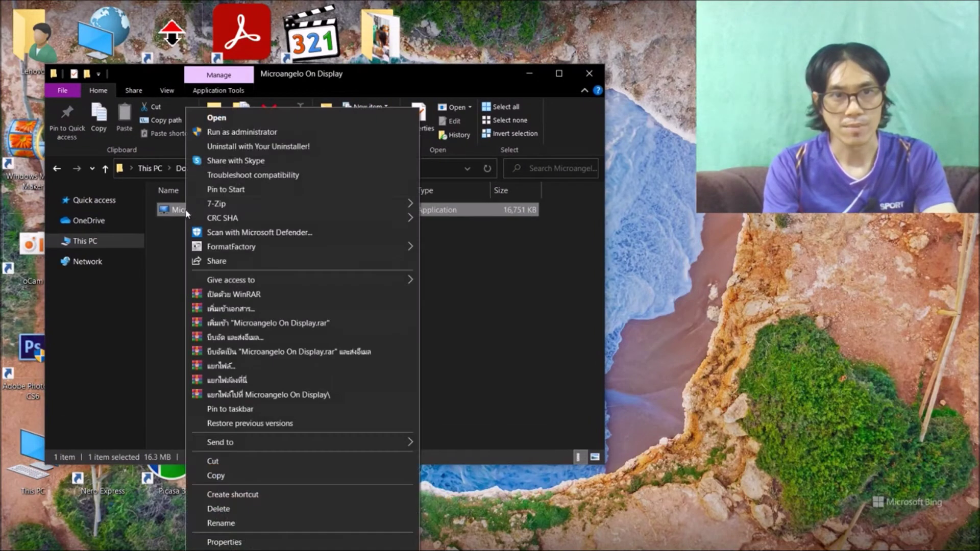
{"action": "left_click", "coordinate": [215, 134]}
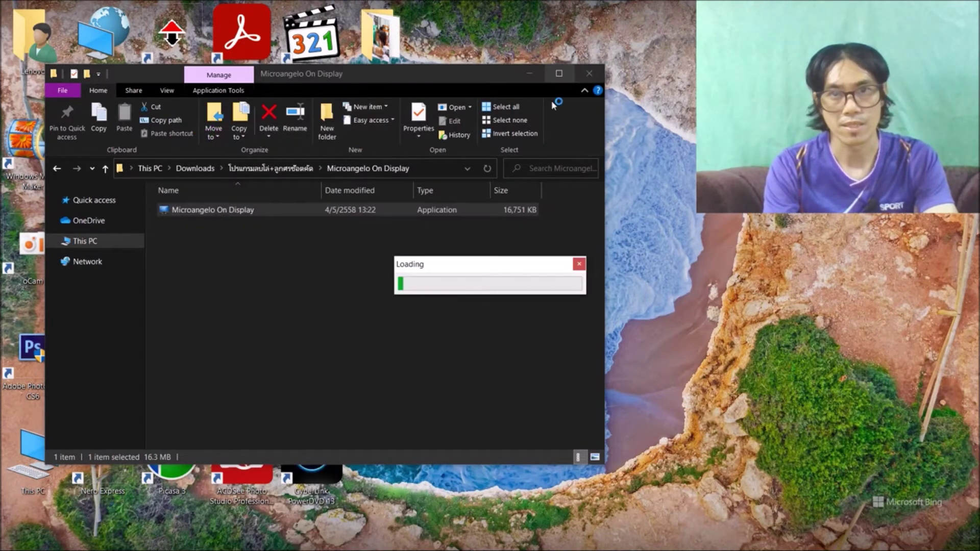
{"action": "left_click", "coordinate": [531, 72]}
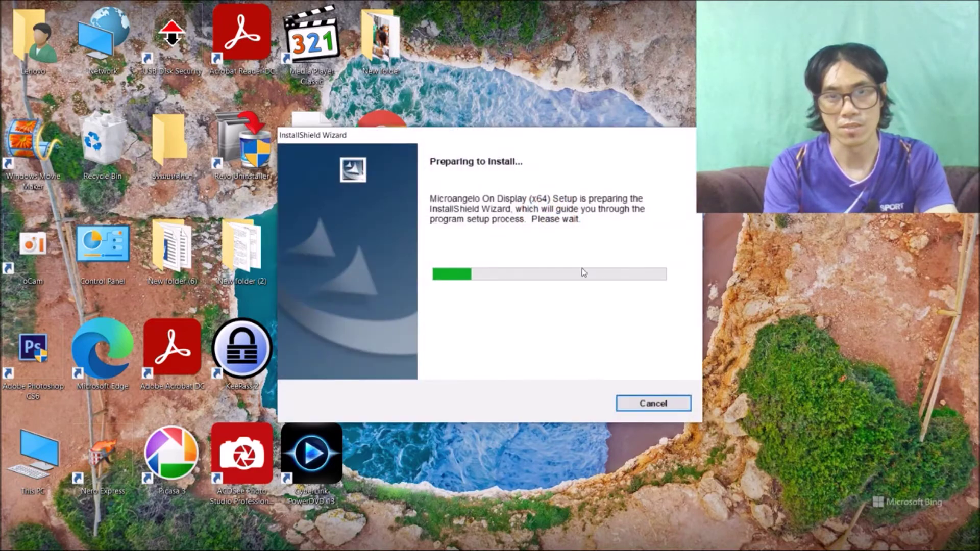
{"action": "right_click", "coordinate": [497, 44]}
{"action": "left_click", "coordinate": [532, 81]}
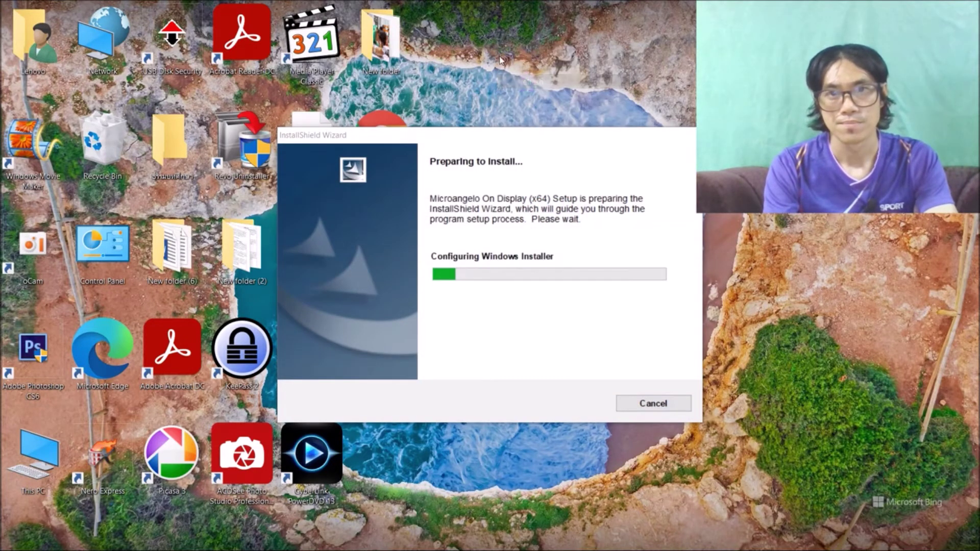
{"action": "right_click", "coordinate": [500, 56]}
{"action": "left_click", "coordinate": [531, 95]}
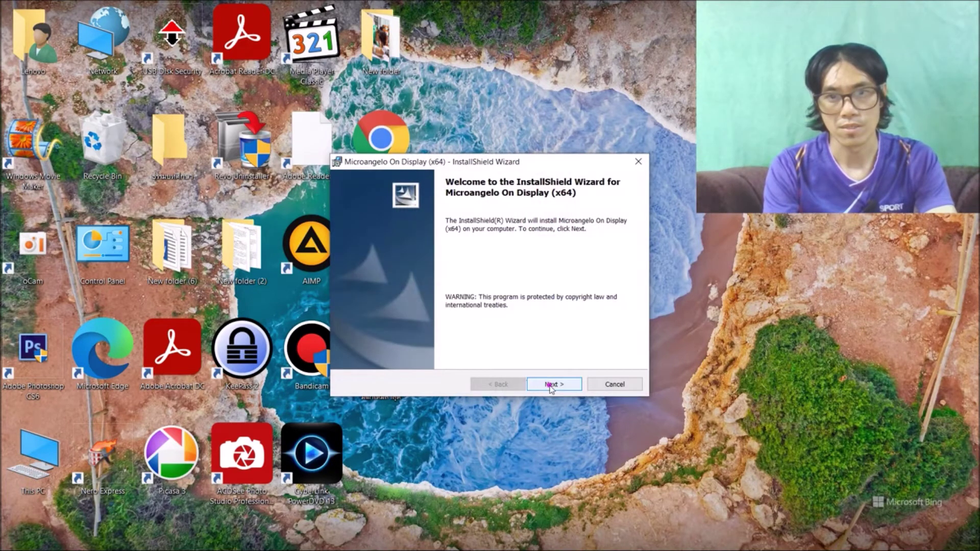
Proceed past the Microangelo On Display (x64) setup welcome page and accept the license agreement terms.
{"action": "left_click", "coordinate": [551, 387]}
{"action": "left_click", "coordinate": [418, 338]}
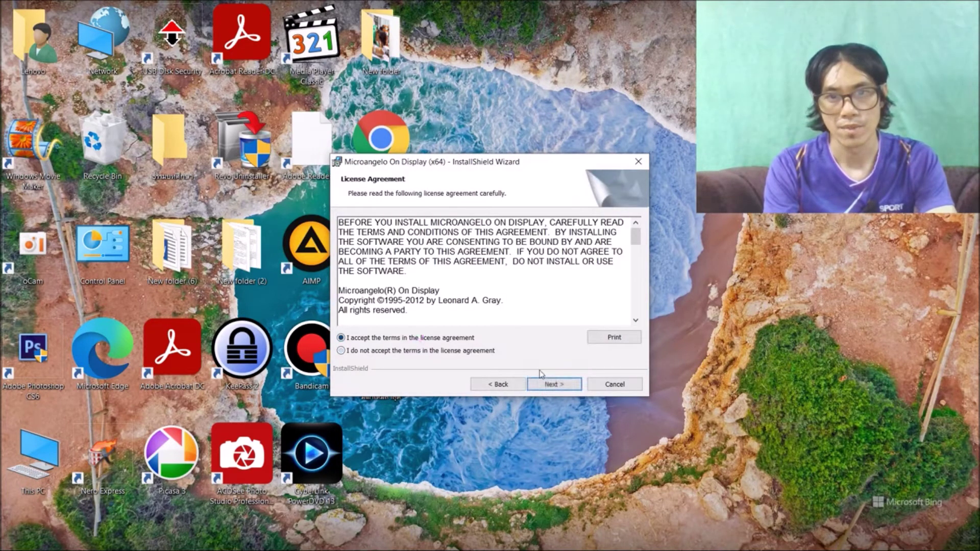
{"action": "left_click", "coordinate": [550, 384]}
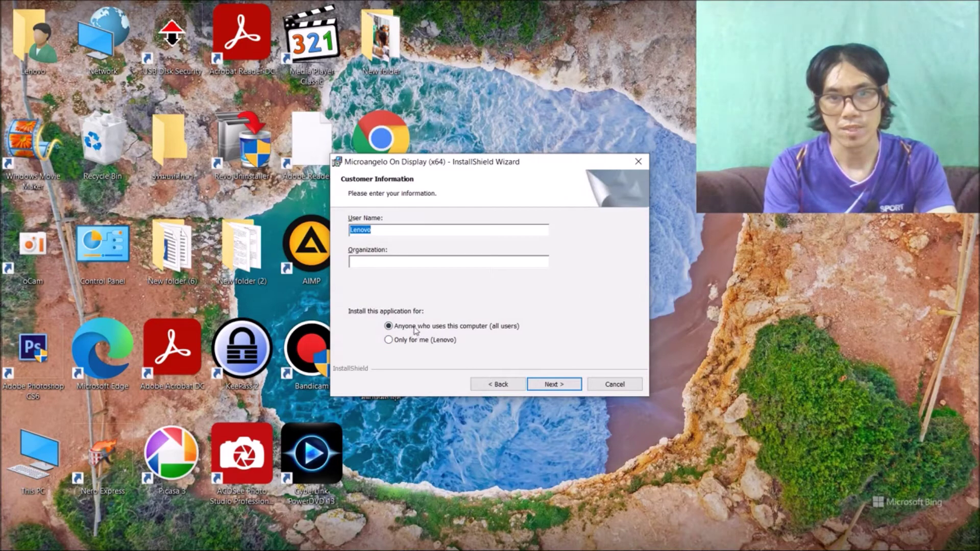
Install Microangelo On Display for anyone who uses this computer, keeping the destination folder C:\Program Files\Microangelo On Display\.
{"action": "left_click", "coordinate": [402, 340]}
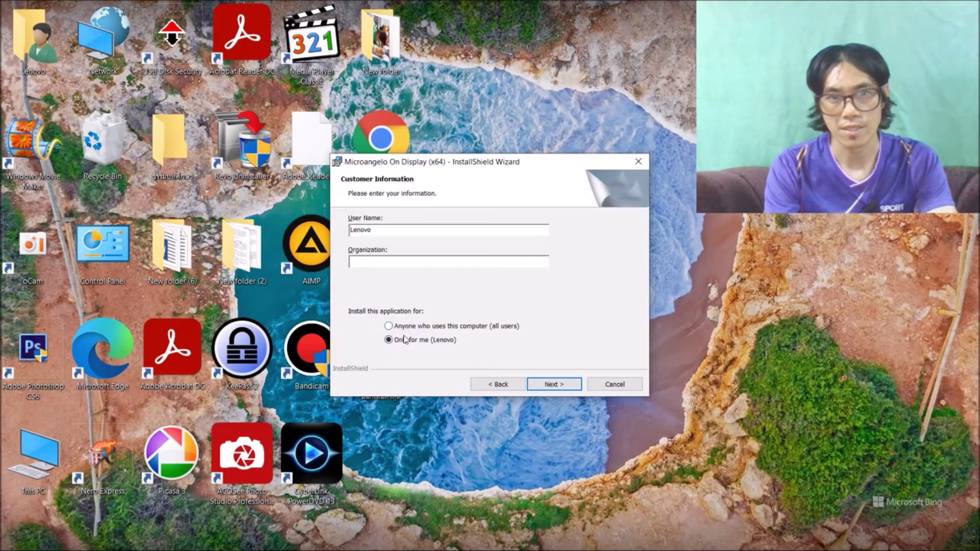
{"action": "left_click", "coordinate": [402, 329]}
{"action": "left_click", "coordinate": [545, 386]}
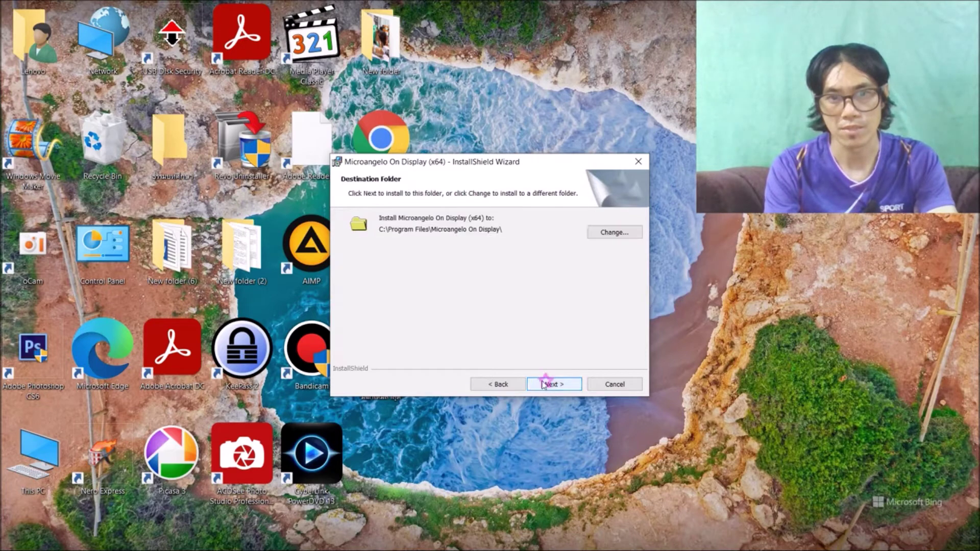
{"action": "left_click", "coordinate": [551, 384]}
{"action": "left_click", "coordinate": [550, 383]}
{"action": "right_click", "coordinate": [686, 289]}
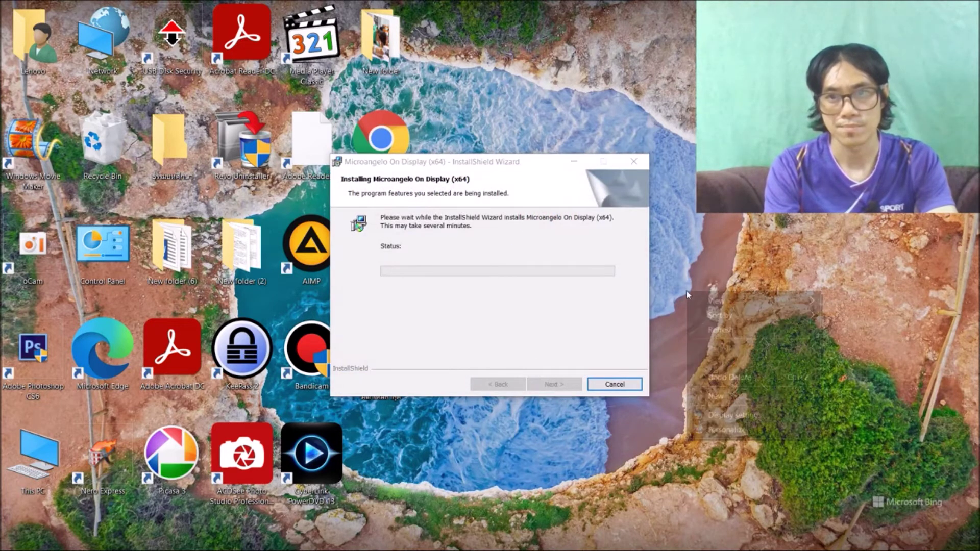
{"action": "left_click", "coordinate": [701, 325]}
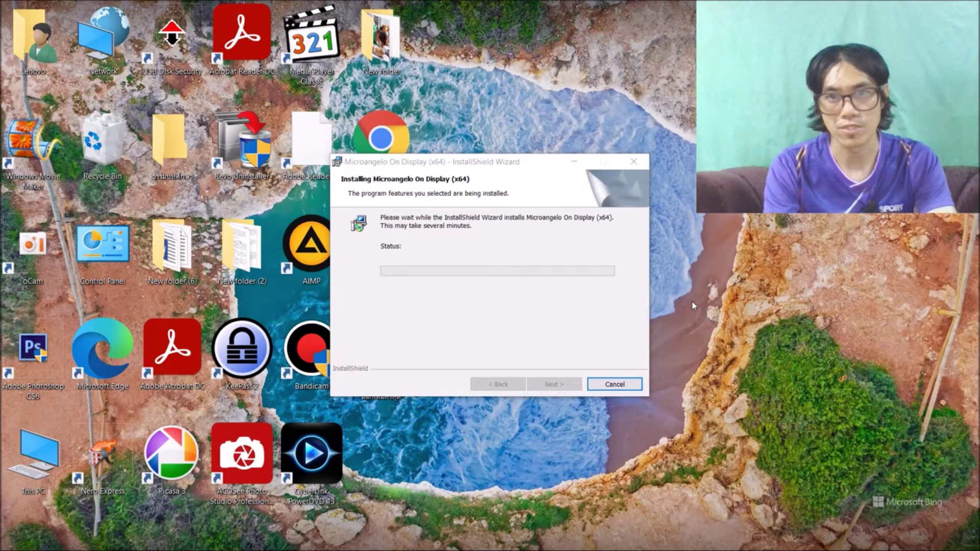
{"action": "right_click", "coordinate": [693, 306]}
{"action": "left_click", "coordinate": [724, 339]}
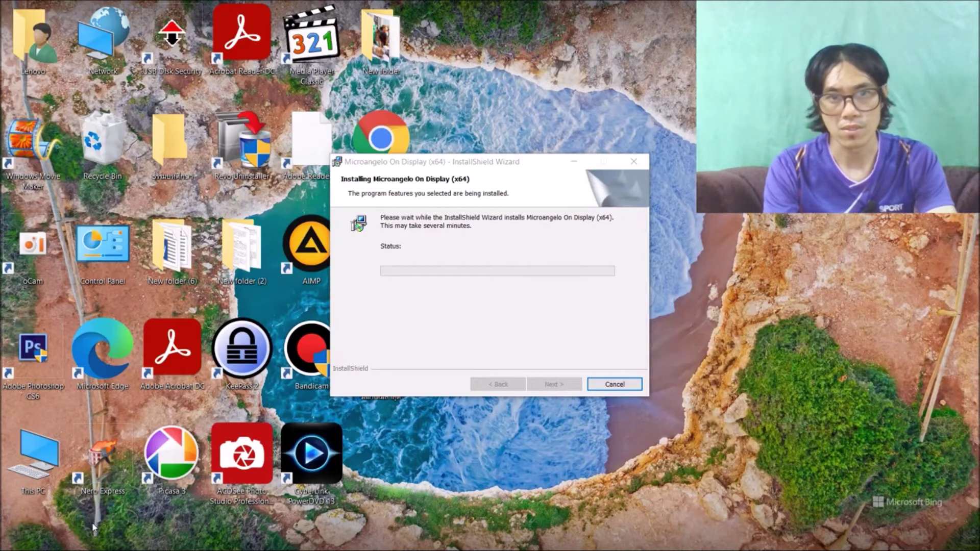
{"action": "mouse_move", "coordinate": [78, 545]}
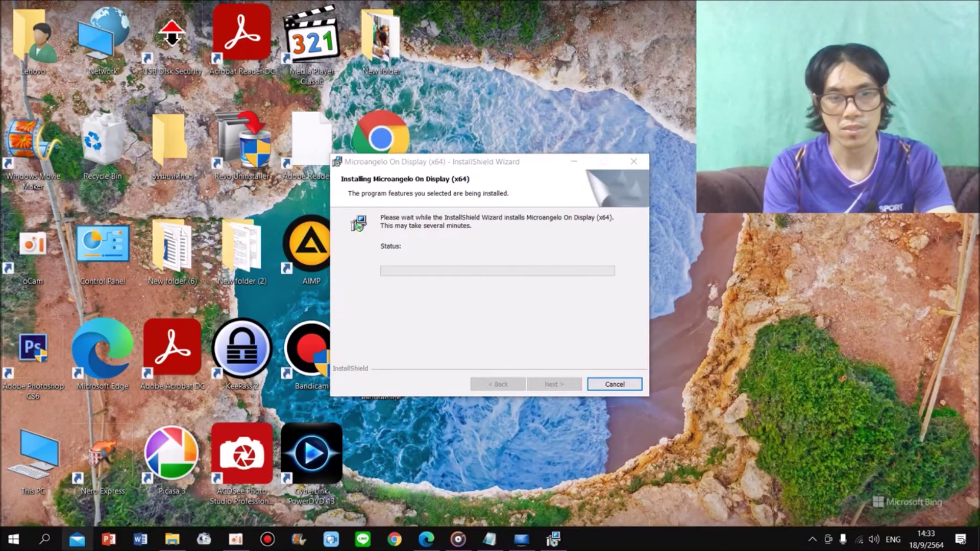
{"action": "left_click", "coordinate": [12, 544]}
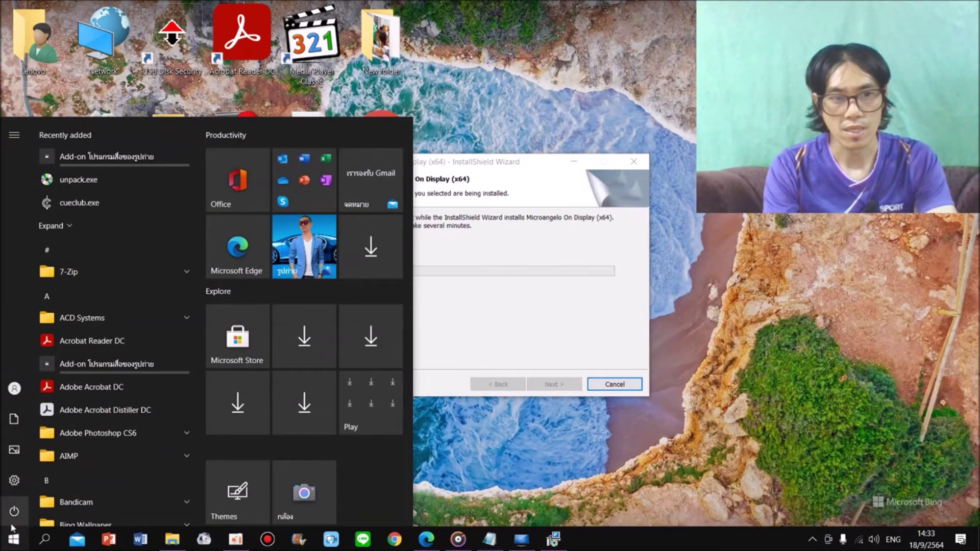
{"action": "mouse_move", "coordinate": [14, 482]}
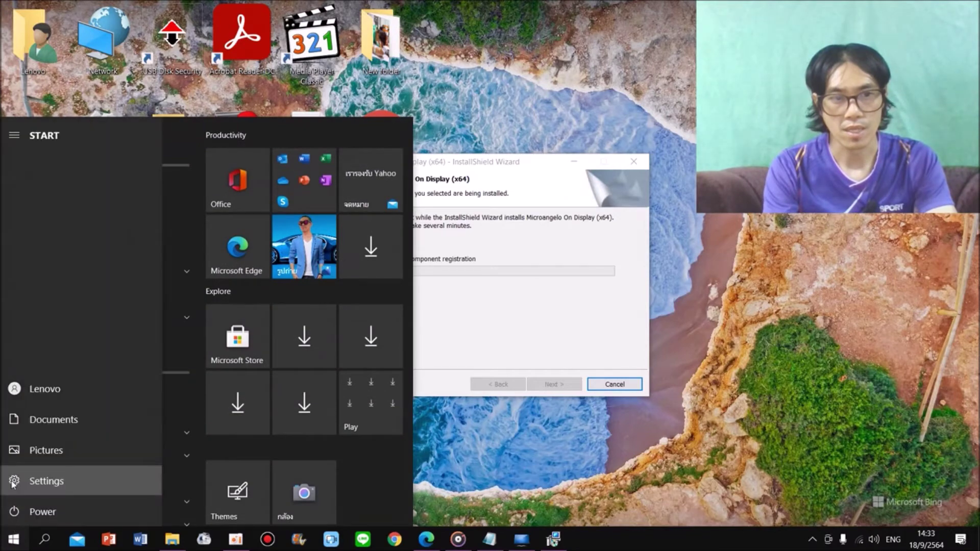
{"action": "left_click", "coordinate": [13, 482]}
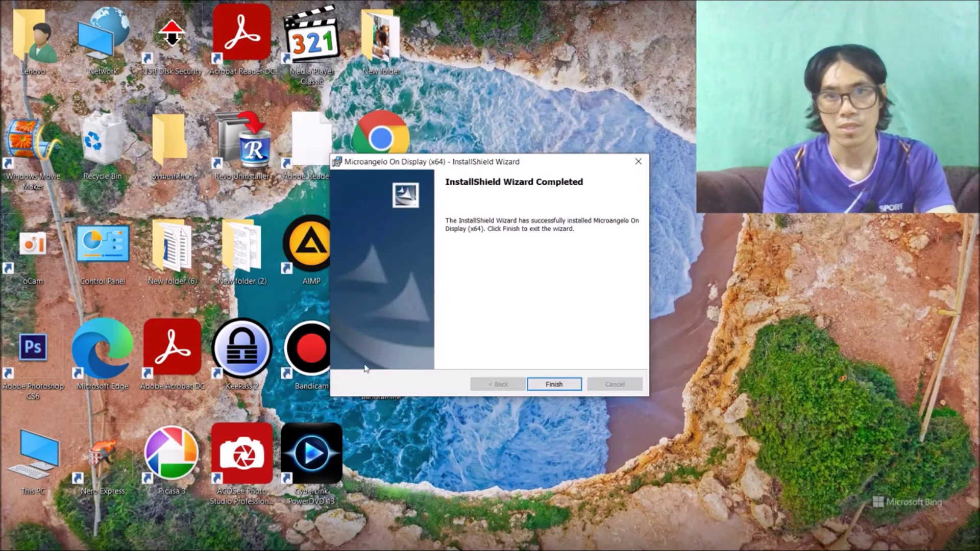
Close the completed setup wizard and the Microangelo On Display launcher, and refresh the desktop.
{"action": "left_click", "coordinate": [552, 385]}
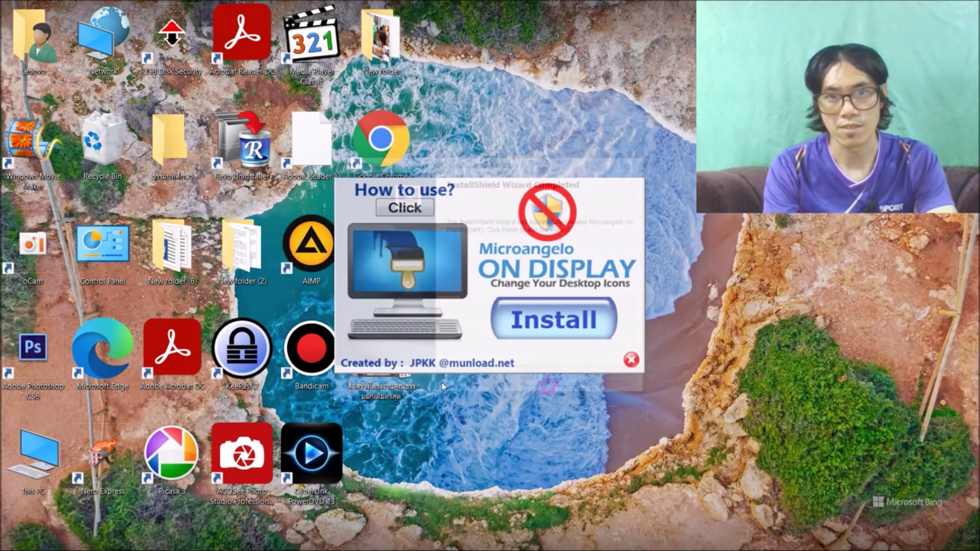
{"action": "left_click", "coordinate": [632, 360]}
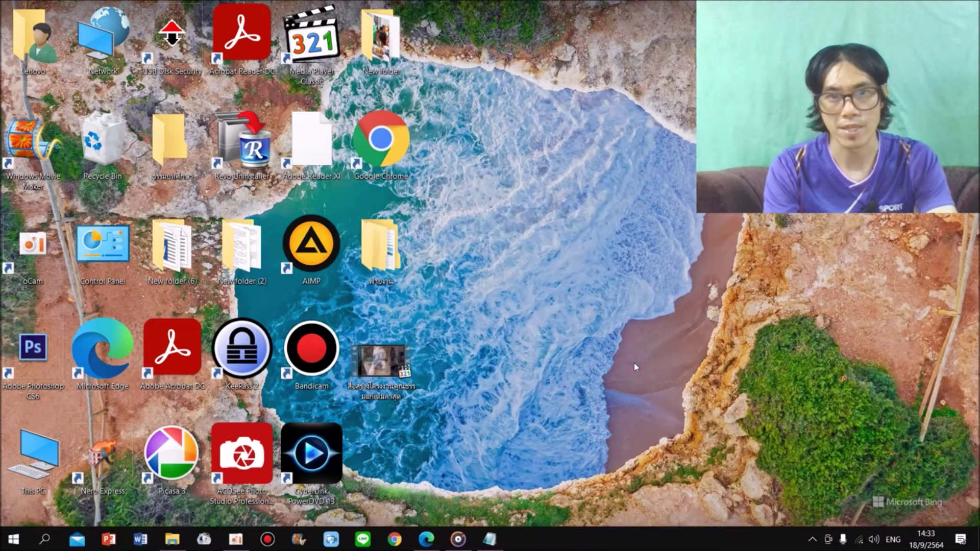
{"action": "right_click", "coordinate": [503, 233]}
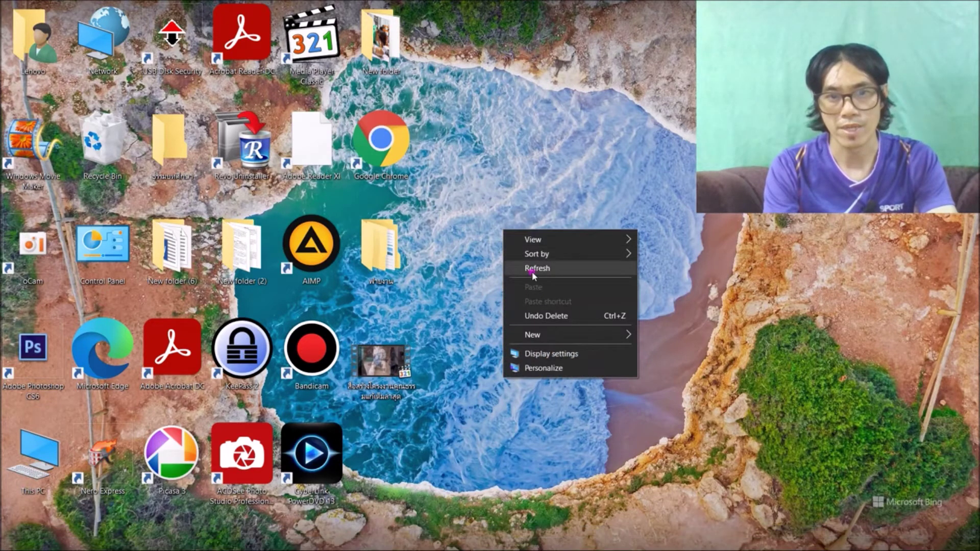
{"action": "left_click", "coordinate": [532, 271]}
{"action": "right_click", "coordinate": [485, 218]}
{"action": "left_click", "coordinate": [516, 258]}
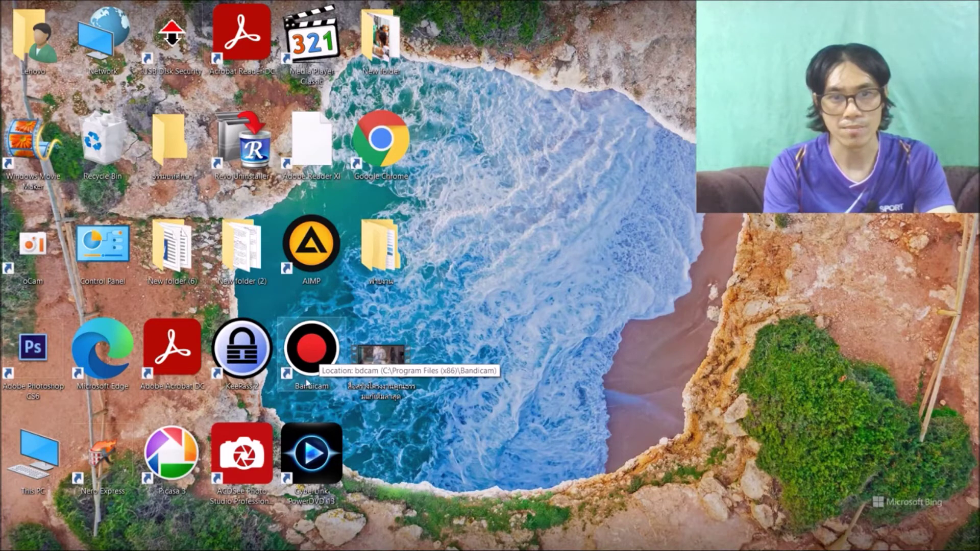
{"action": "right_click", "coordinate": [465, 168]}
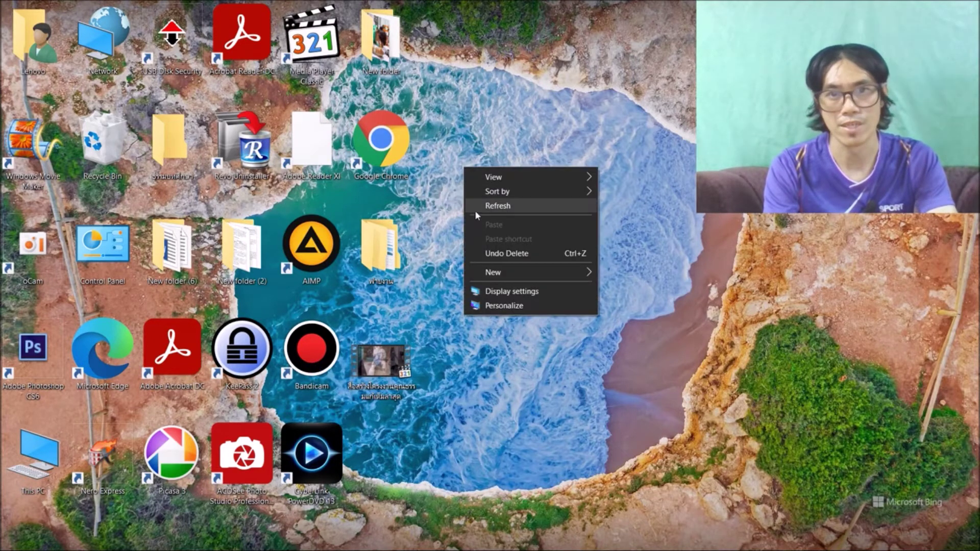
{"action": "left_click", "coordinate": [485, 206]}
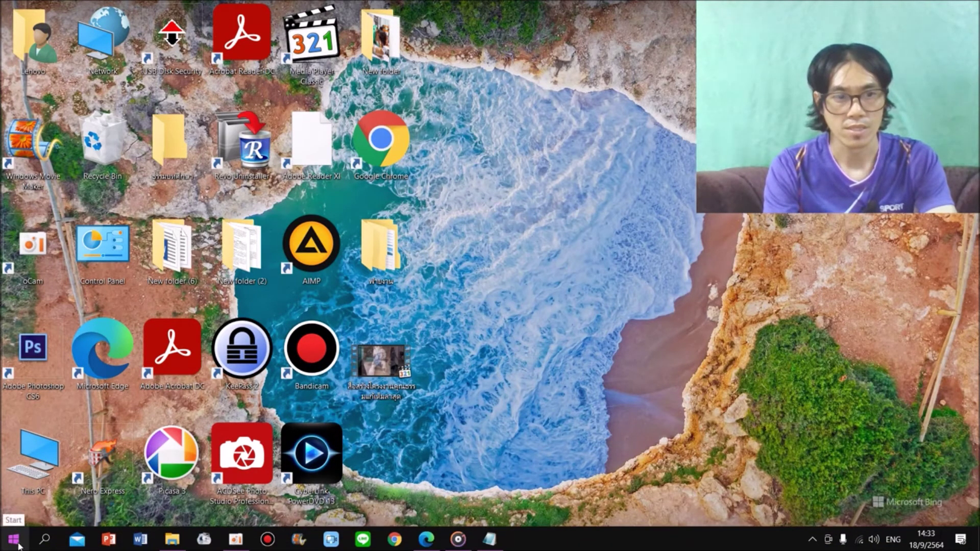
{"action": "right_click", "coordinate": [15, 539]}
{"action": "left_click", "coordinate": [31, 418]}
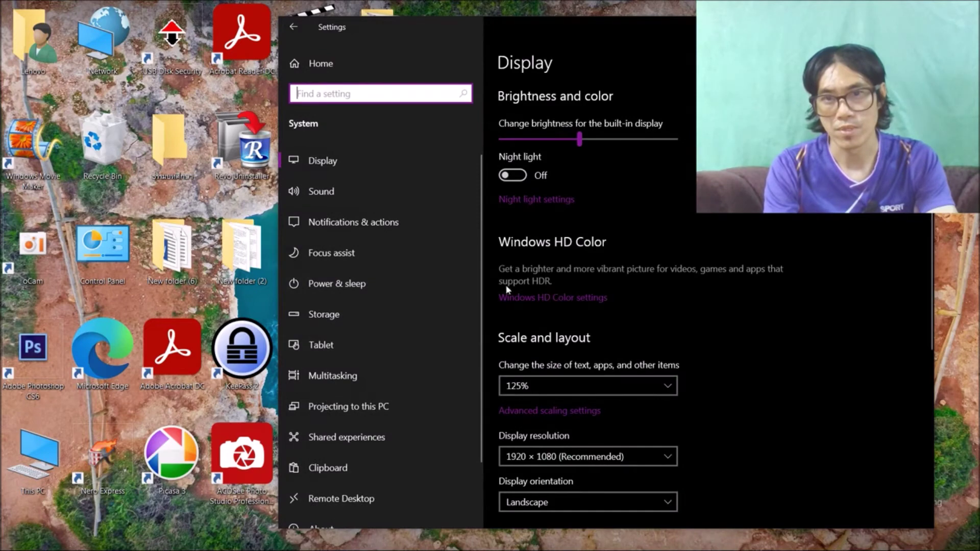
{"action": "scroll", "coordinate": [512, 373], "scroll_direction": "down", "scroll_amount": 5}
{"action": "scroll", "coordinate": [534, 306], "scroll_direction": "up", "scroll_amount": 5}
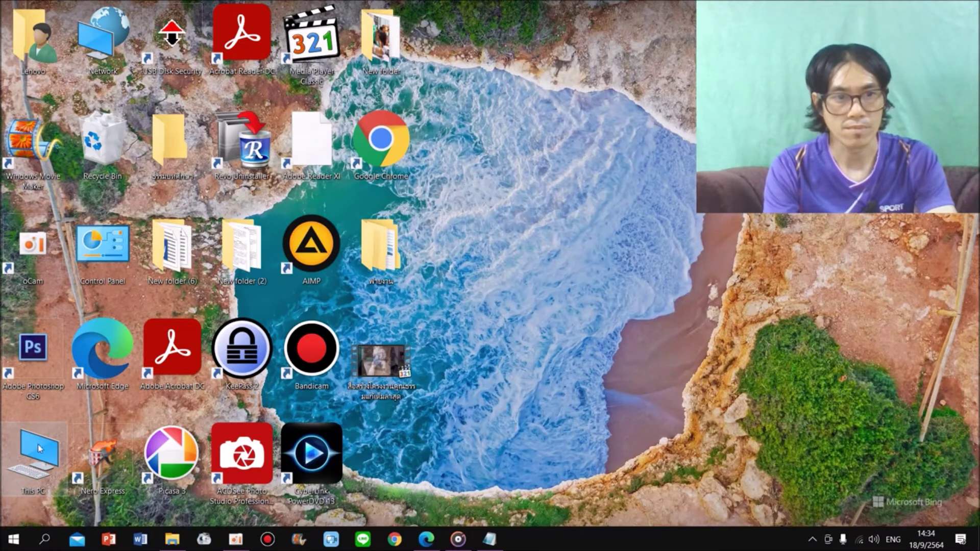
Open the properties of This PC and examine the device and Windows specifications.
{"action": "right_click", "coordinate": [38, 444]}
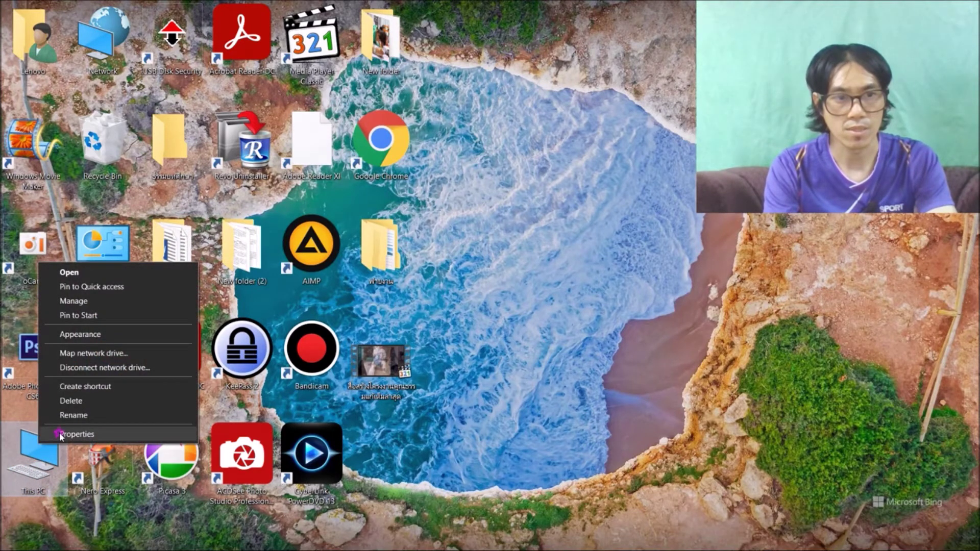
{"action": "left_click", "coordinate": [77, 434]}
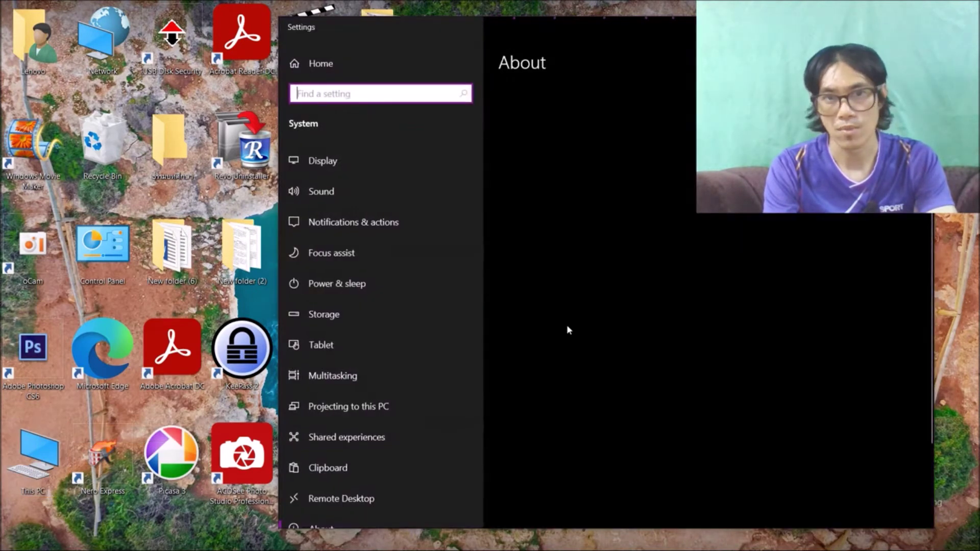
{"action": "scroll", "coordinate": [562, 302], "scroll_direction": "down", "scroll_amount": 3}
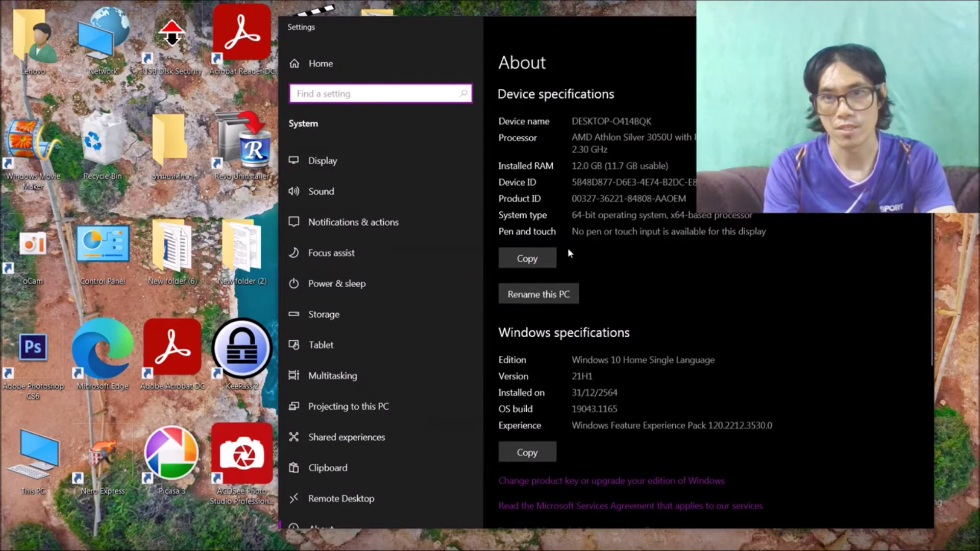
Check the Windows edition and system type in the specifications, close Settings and refresh the desktop.
{"action": "scroll", "coordinate": [570, 245], "scroll_direction": "up", "scroll_amount": 1}
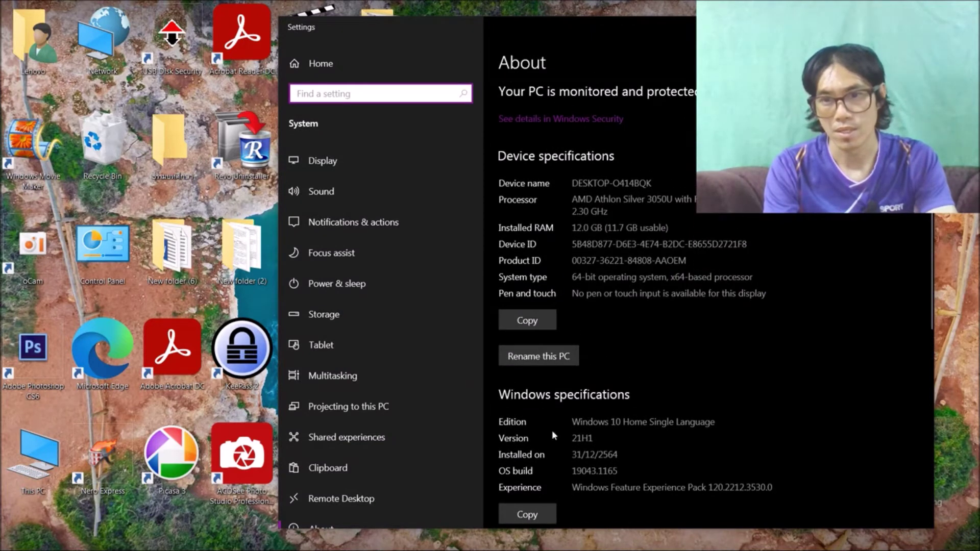
{"action": "left_click_drag", "start_coordinate": [570, 421], "coordinate": [712, 433]}
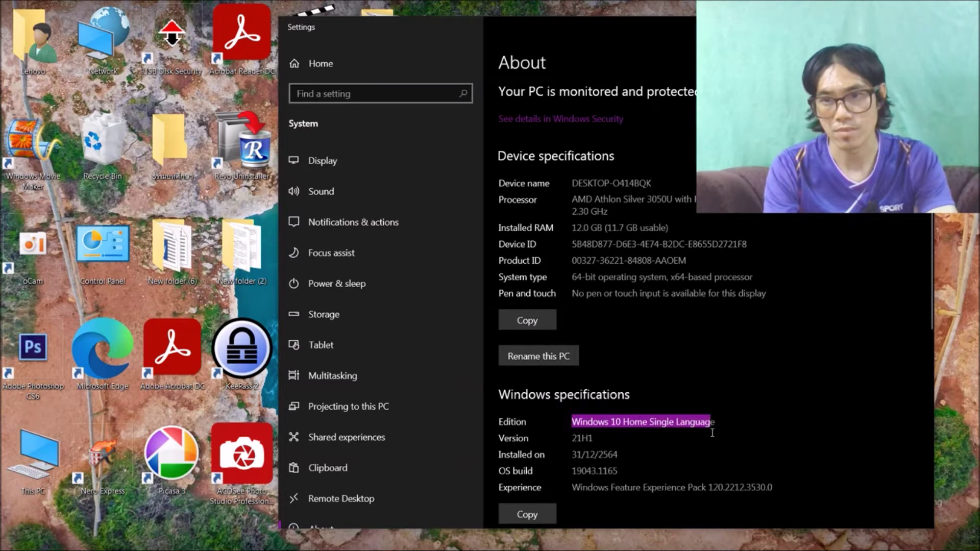
{"action": "left_click", "coordinate": [593, 304]}
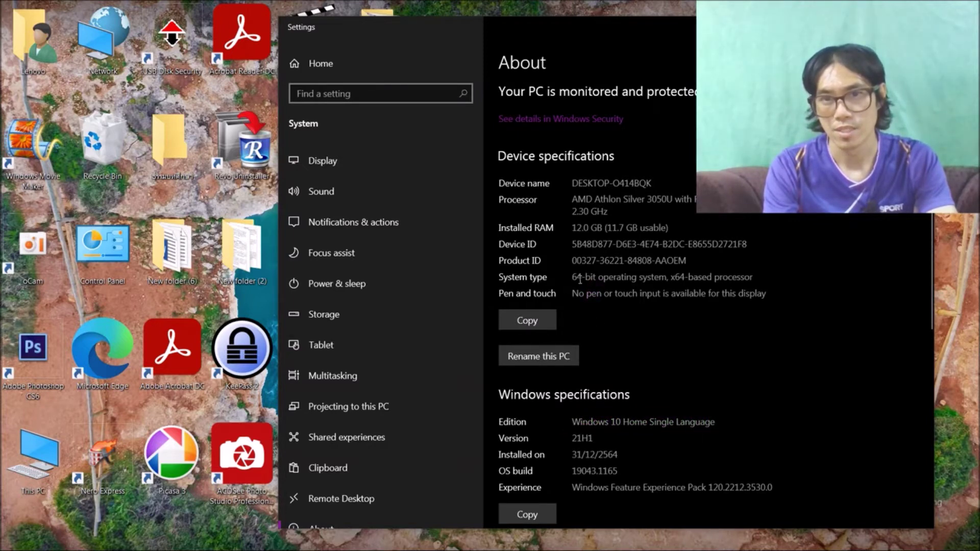
{"action": "left_click_drag", "start_coordinate": [576, 277], "coordinate": [748, 282]}
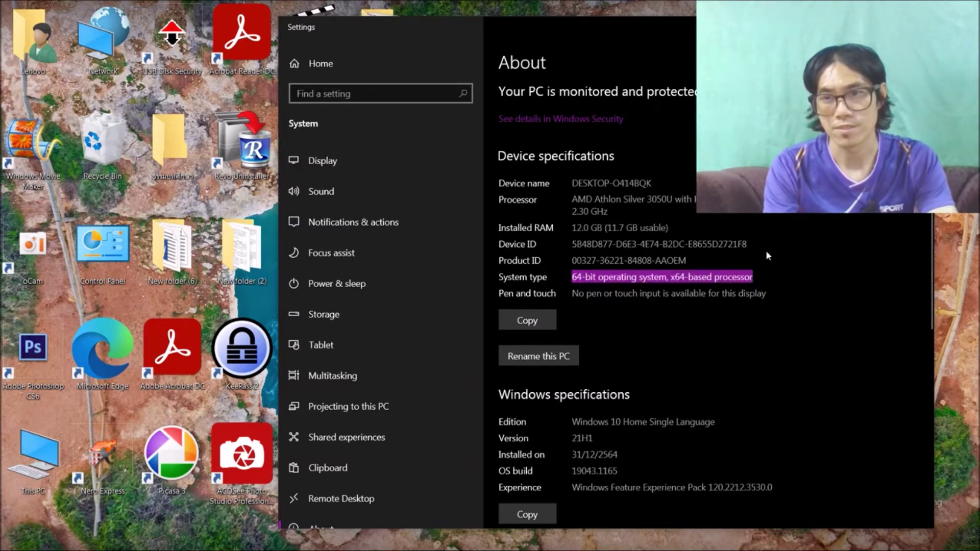
{"action": "left_click", "coordinate": [918, 26]}
{"action": "right_click", "coordinate": [537, 163]}
{"action": "left_click", "coordinate": [562, 202]}
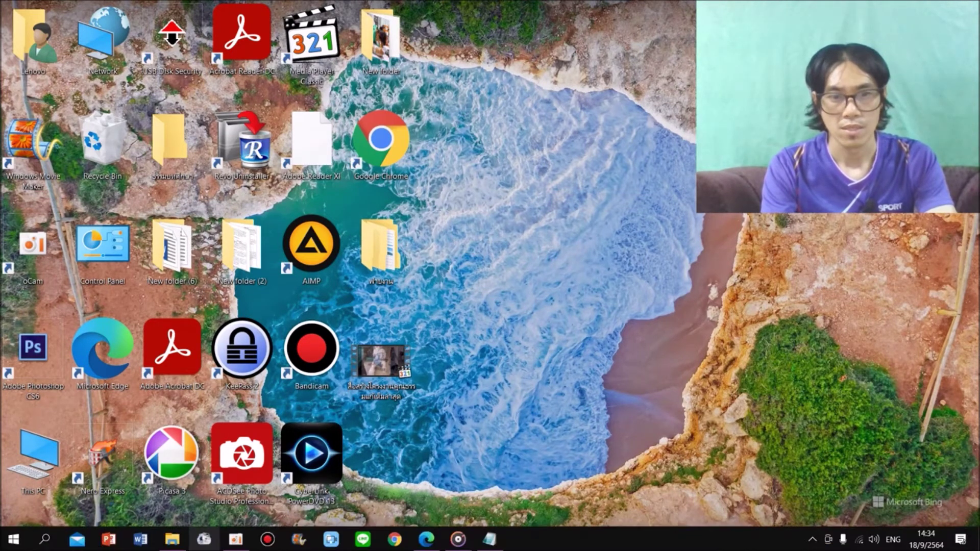
Go back to the downloaded programs folder and open the nested WindowsShortcutArrowEditor folder.
{"action": "left_click", "coordinate": [171, 544]}
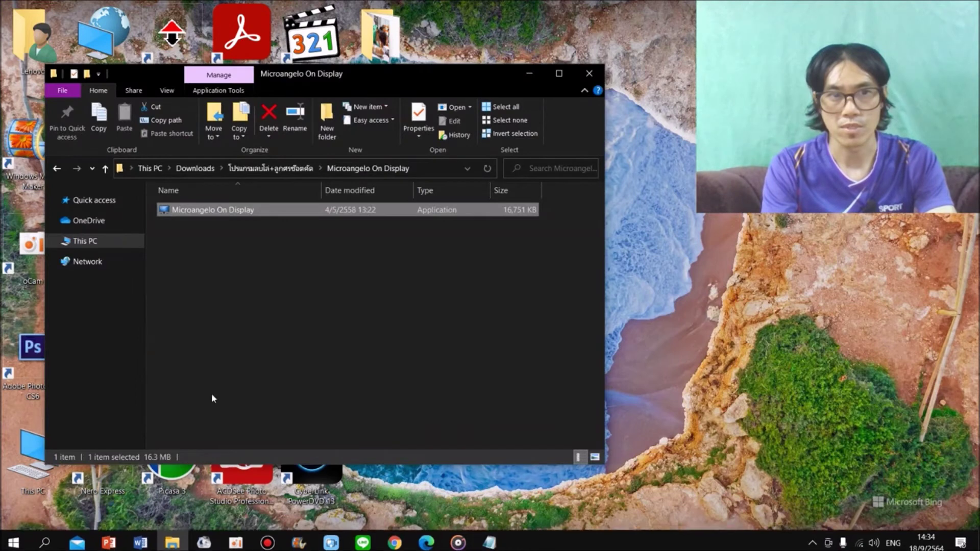
{"action": "left_click", "coordinate": [57, 170]}
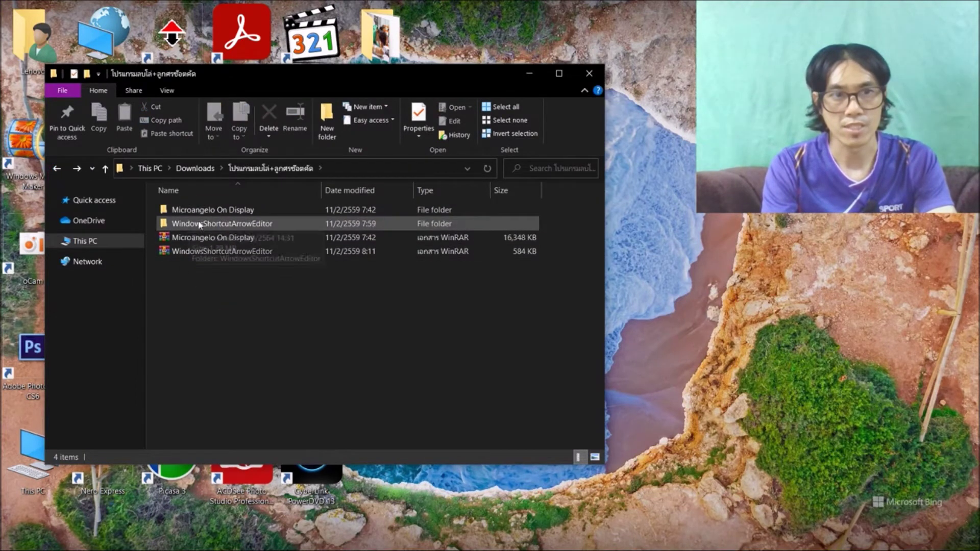
{"action": "left_click", "coordinate": [57, 169]}
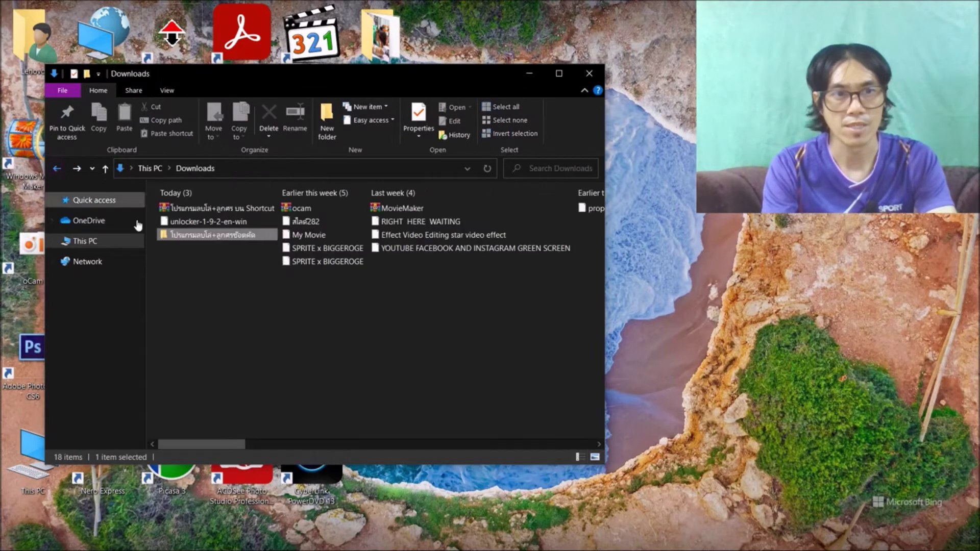
{"action": "double_click", "coordinate": [201, 238]}
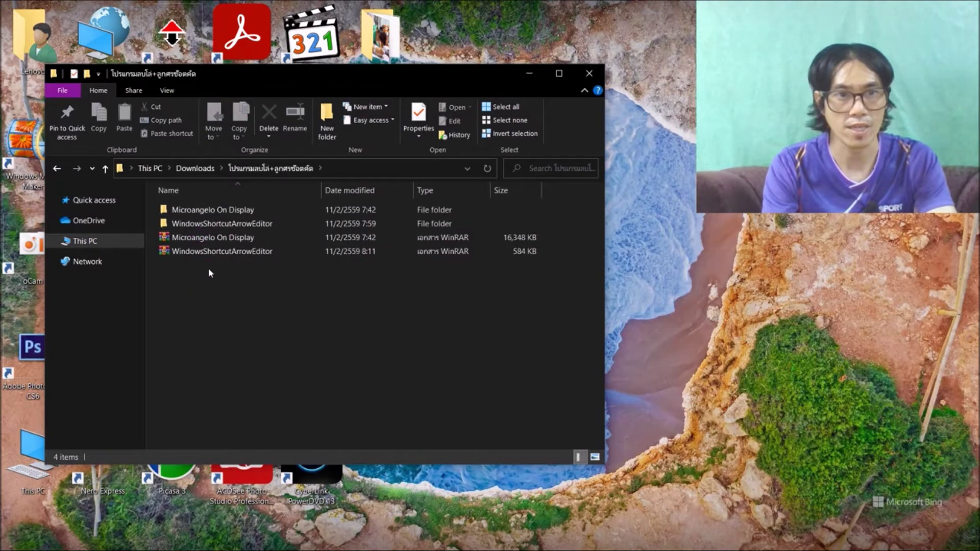
{"action": "double_click", "coordinate": [198, 228]}
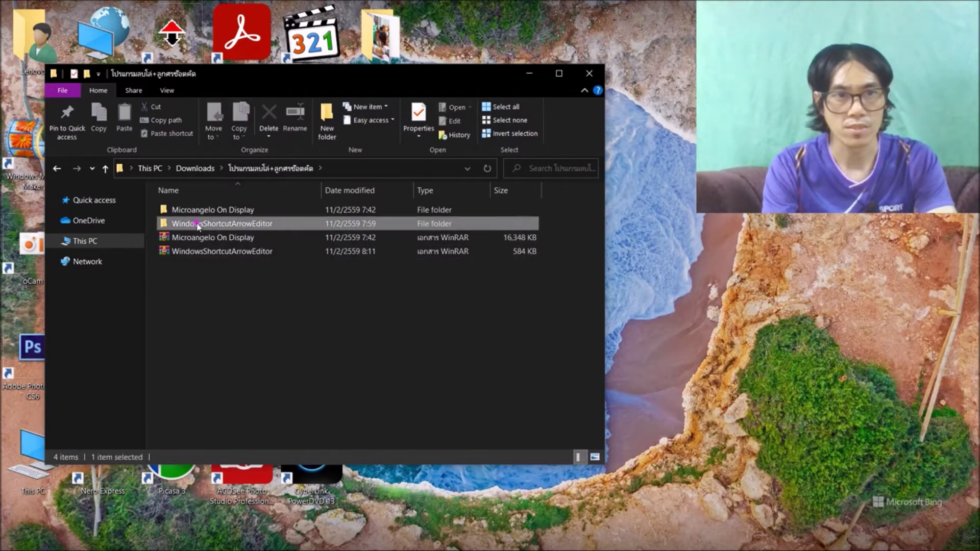
{"action": "left_click", "coordinate": [174, 212]}
{"action": "double_click", "coordinate": [174, 212]}
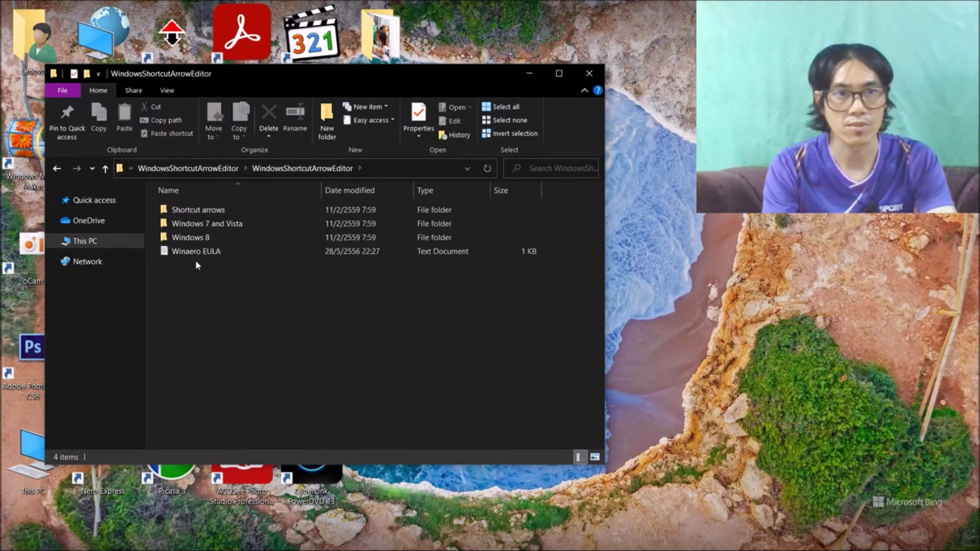
Open the Winaero EULA text document, look through it and close it.
{"action": "double_click", "coordinate": [187, 258]}
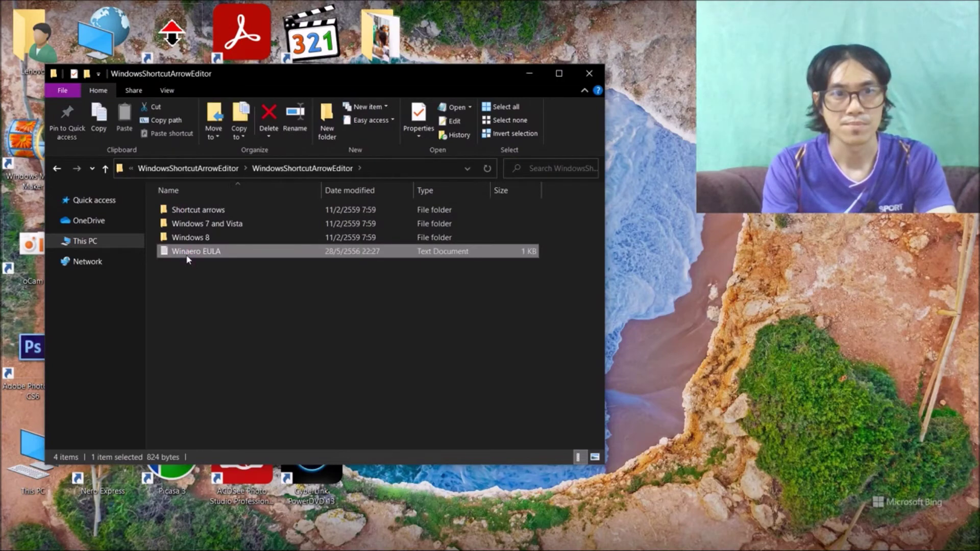
{"action": "scroll", "coordinate": [266, 281], "scroll_direction": "down", "scroll_amount": 2}
{"action": "scroll", "coordinate": [266, 282], "scroll_direction": "up", "scroll_amount": 1}
{"action": "scroll", "coordinate": [382, 191], "scroll_direction": "down", "scroll_amount": 1}
{"action": "left_click", "coordinate": [460, 123]}
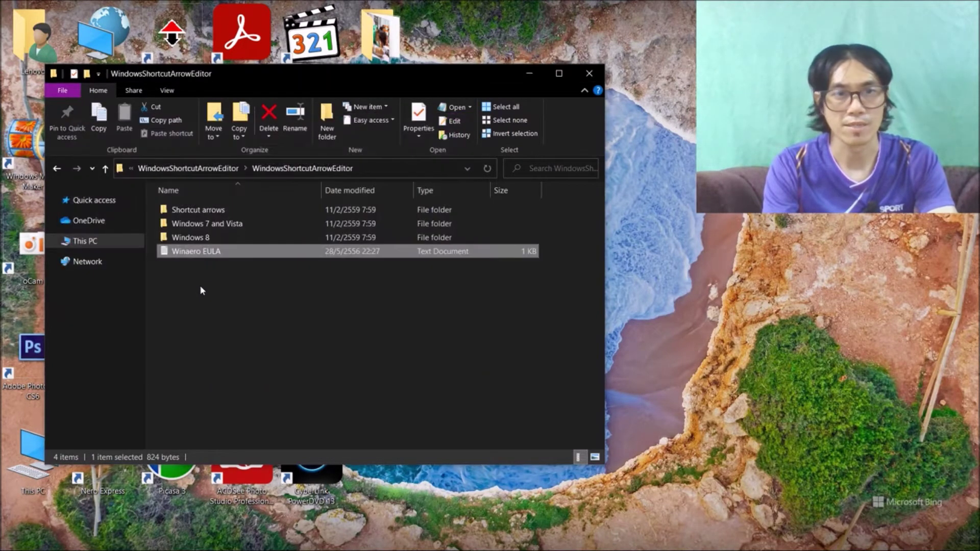
{"action": "left_click", "coordinate": [194, 265]}
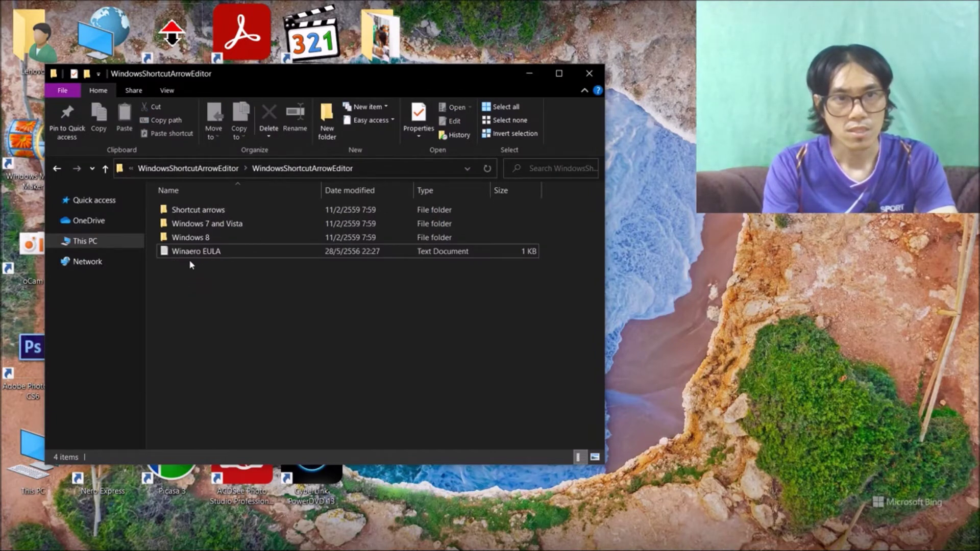
Run WindowsShortcutArrowEditor as administrator from the x64 folder inside Windows 8.
{"action": "left_click", "coordinate": [190, 238]}
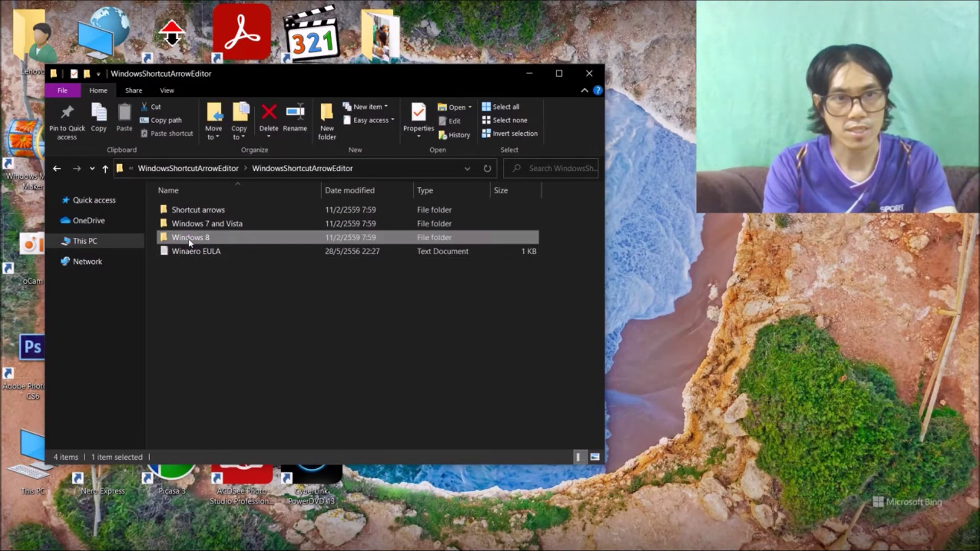
{"action": "double_click", "coordinate": [190, 238]}
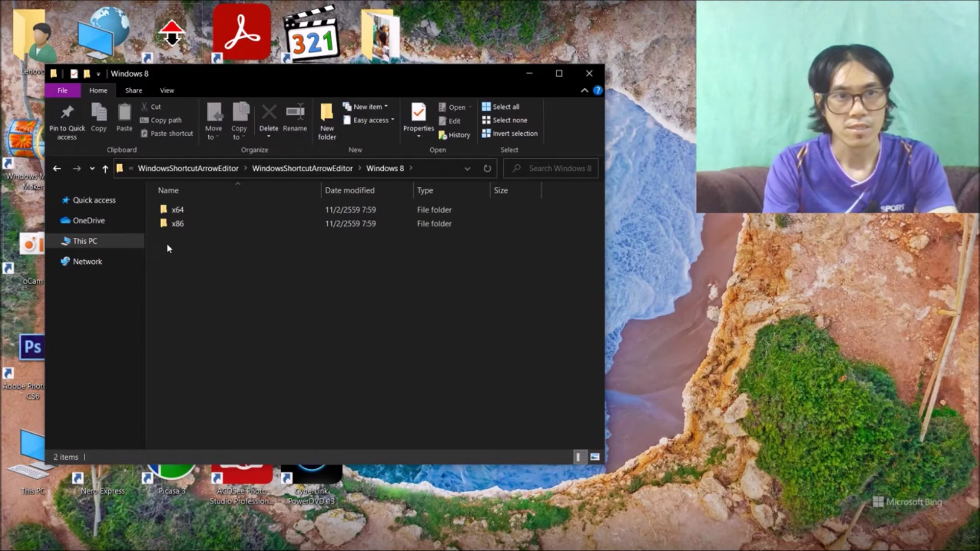
{"action": "double_click", "coordinate": [171, 210]}
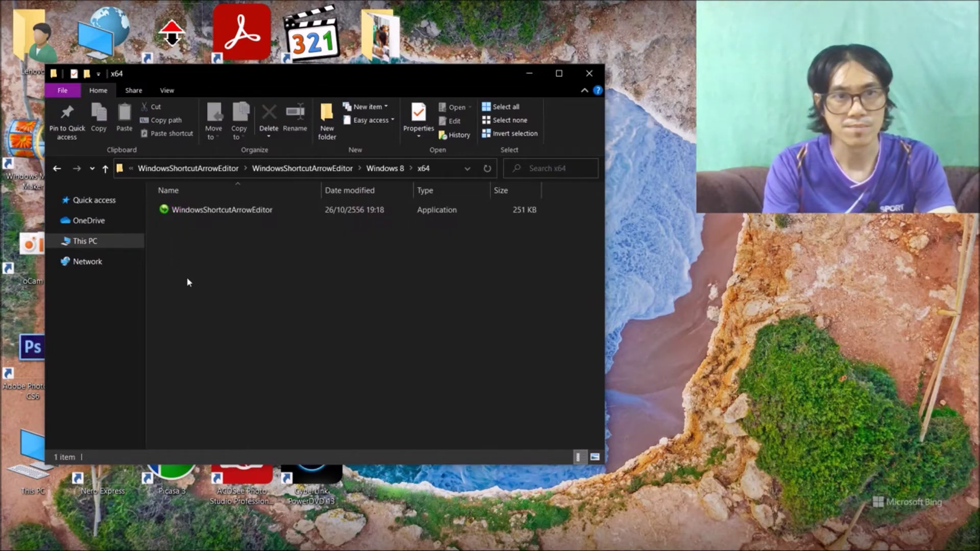
{"action": "right_click", "coordinate": [187, 210]}
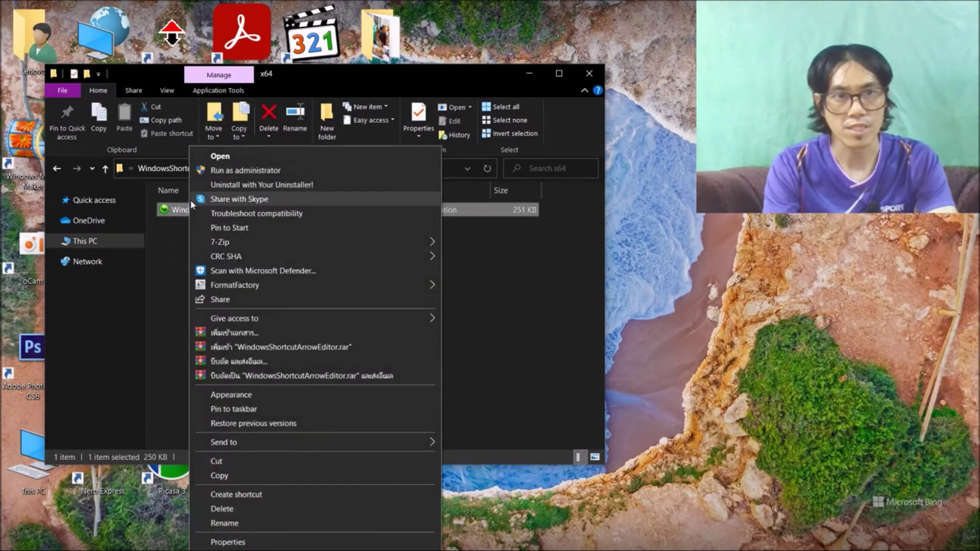
{"action": "left_click", "coordinate": [217, 173]}
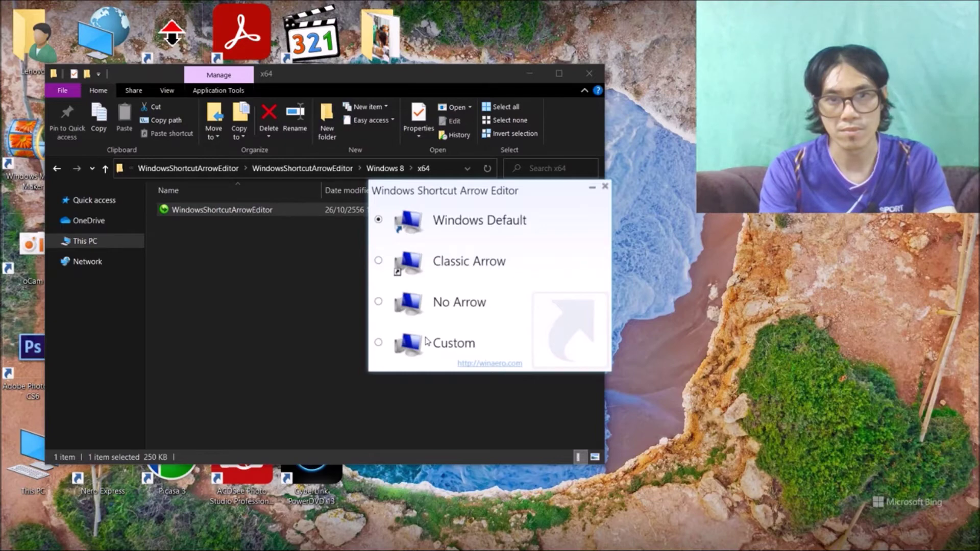
Try the No Arrow style, switch the shortcuts back to Windows Default, move the editor window aside and refresh the desktop.
{"action": "left_click", "coordinate": [379, 302]}
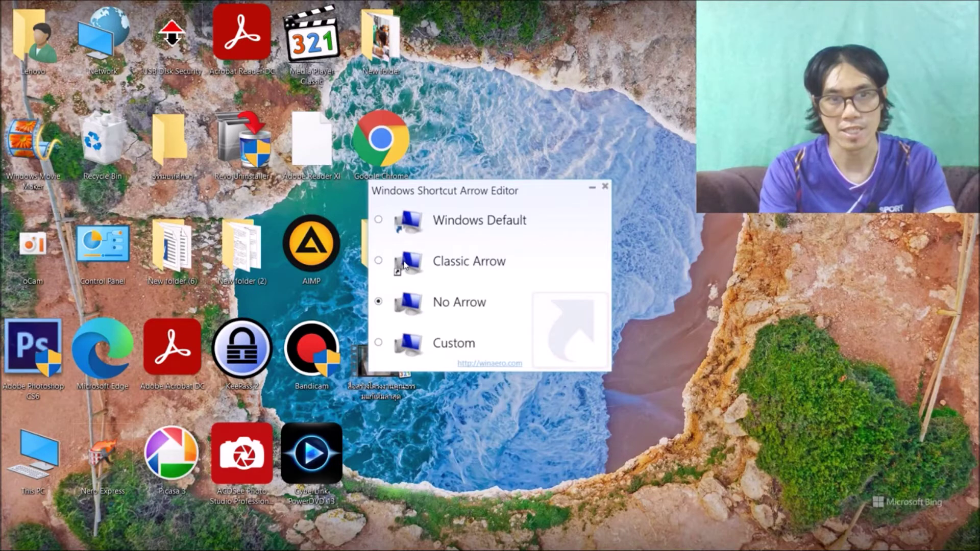
{"action": "left_click", "coordinate": [378, 220]}
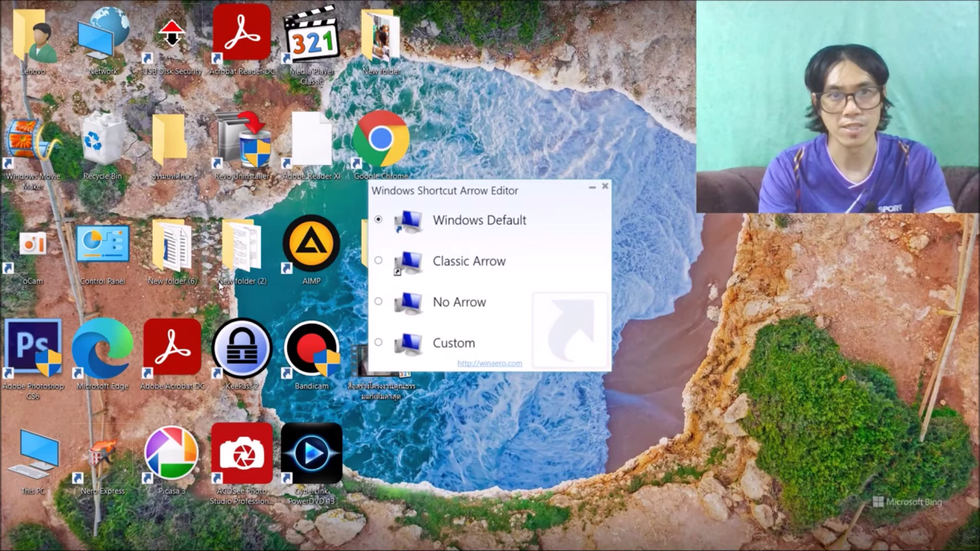
{"action": "left_click_drag", "start_coordinate": [500, 187], "coordinate": [587, 73]}
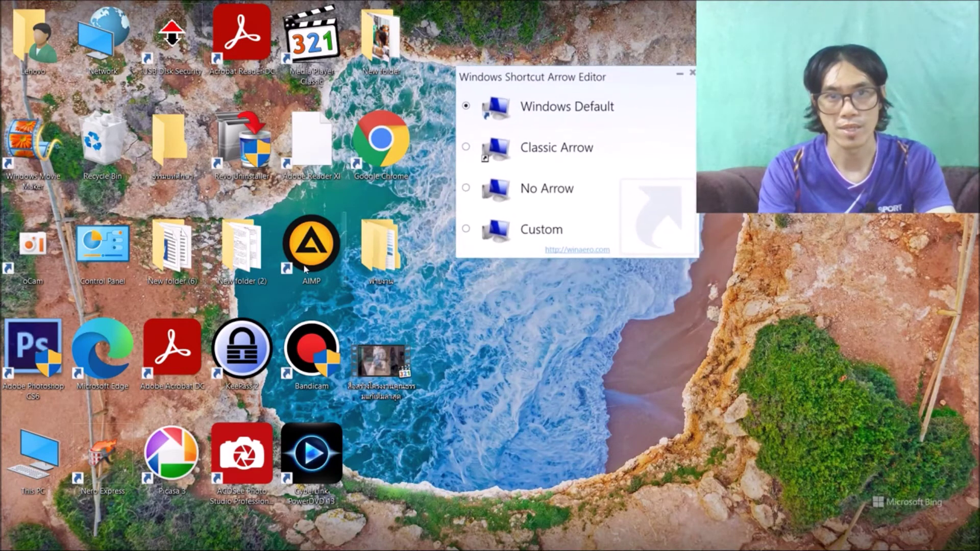
{"action": "right_click", "coordinate": [495, 290]}
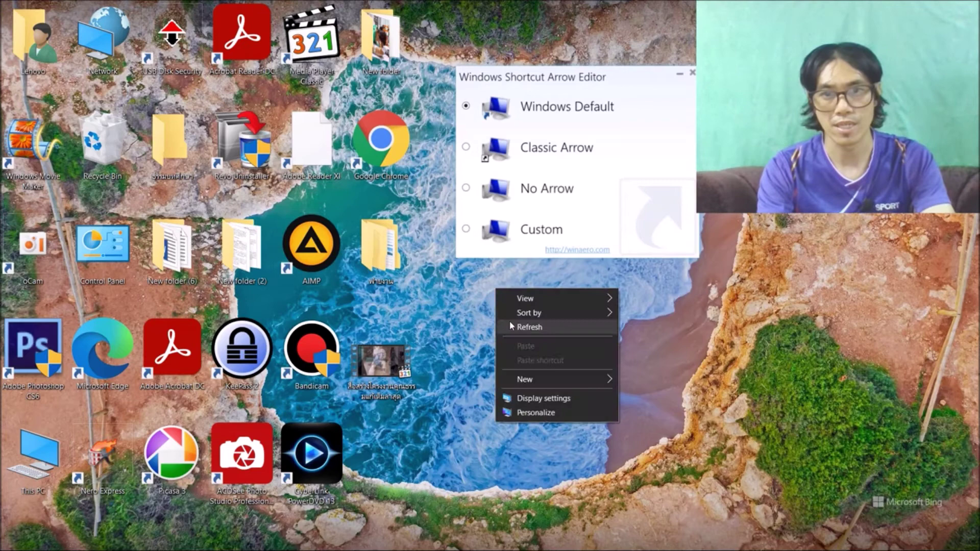
{"action": "left_click", "coordinate": [512, 324]}
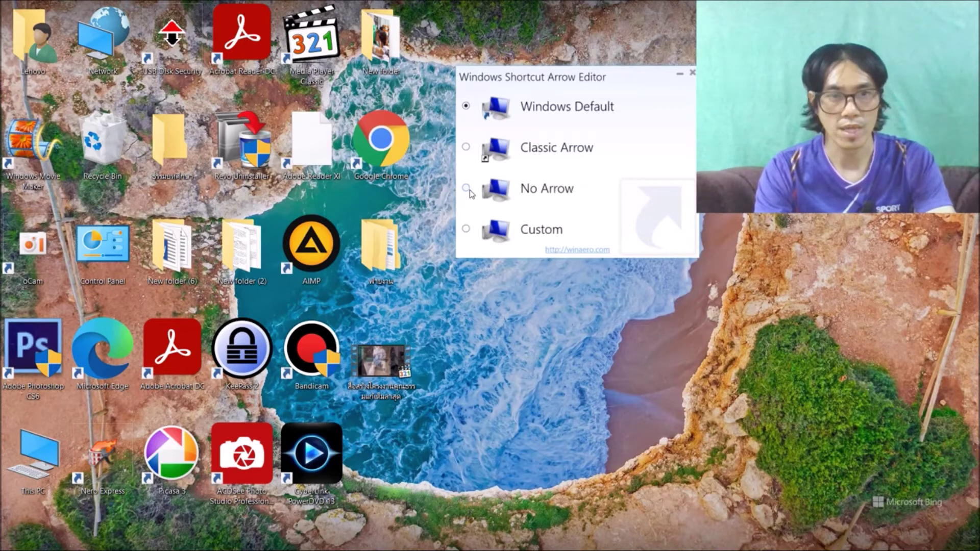
{"action": "right_click", "coordinate": [442, 320]}
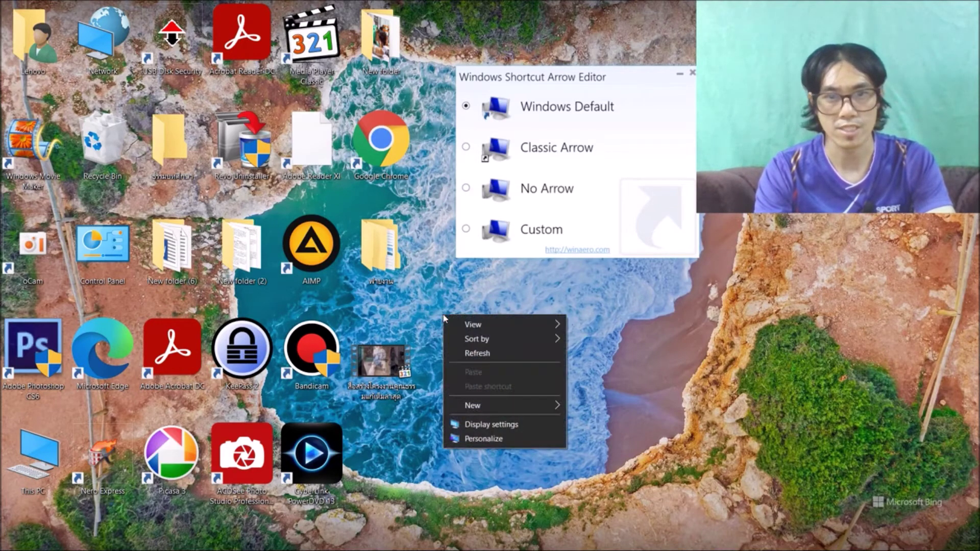
{"action": "left_click", "coordinate": [465, 353]}
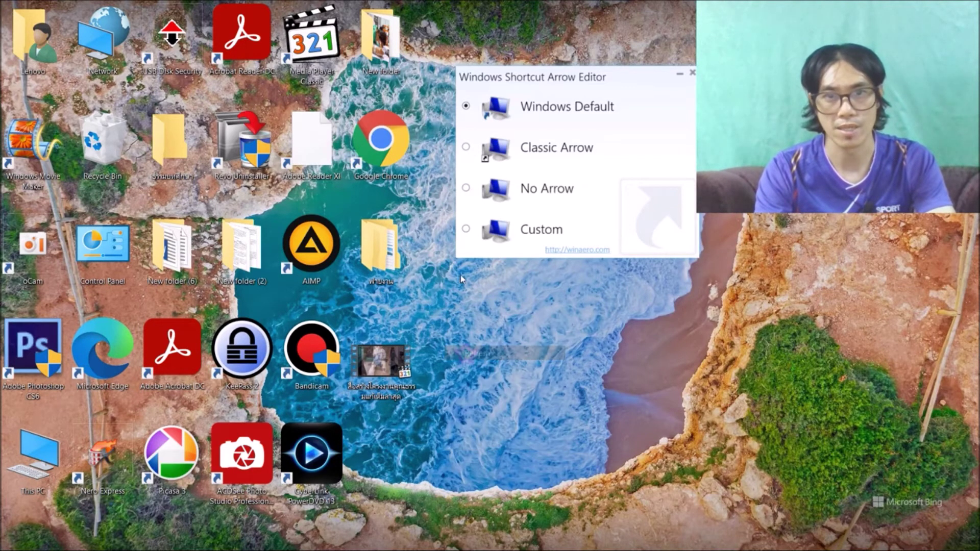
Apply the No Arrow style to the shortcuts and close the Windows Shortcut Arrow Editor.
{"action": "left_click", "coordinate": [467, 188]}
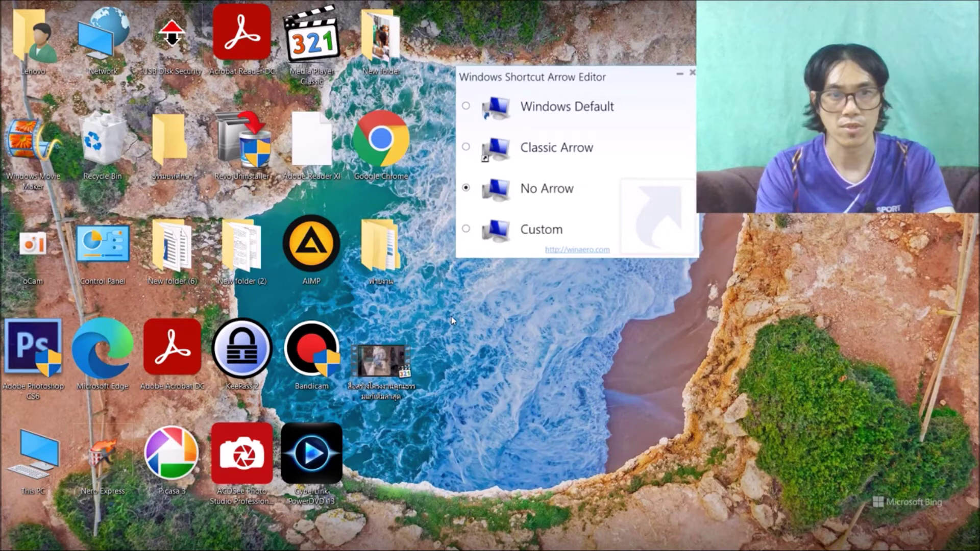
{"action": "left_click", "coordinate": [693, 74]}
{"action": "right_click", "coordinate": [452, 144]}
Change the desktop view to small icons.
{"action": "right_click", "coordinate": [470, 128]}
{"action": "mouse_move", "coordinate": [498, 135]}
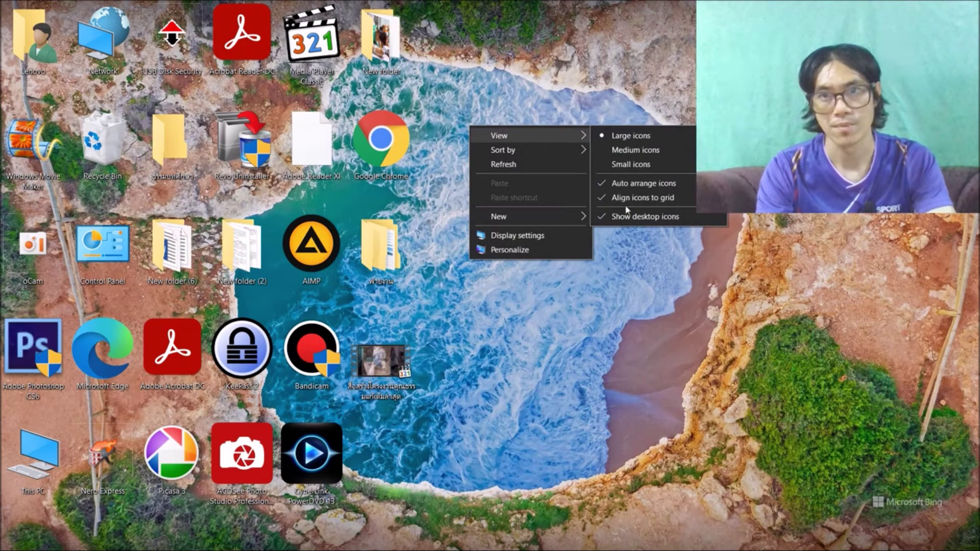
{"action": "left_click", "coordinate": [624, 166]}
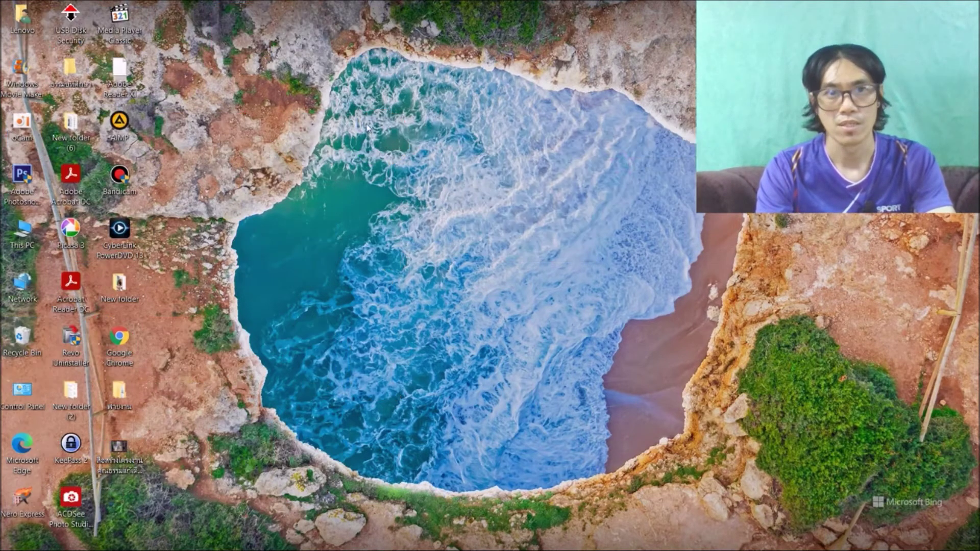
Refresh the desktop several times and examine the small icons for remaining shortcut arrows.
{"action": "right_click", "coordinate": [309, 117]}
{"action": "left_click", "coordinate": [337, 153]}
{"action": "right_click", "coordinate": [297, 105]}
{"action": "left_click", "coordinate": [327, 142]}
{"action": "mouse_move", "coordinate": [232, 51]}
{"action": "left_mouse_down"}
{"action": "mouse_move", "coordinate": [90, 116]}
{"action": "mouse_move", "coordinate": [8, 367]}
{"action": "mouse_move", "coordinate": [15, 516]}
{"action": "left_mouse_up"}
{"action": "left_click_drag", "start_coordinate": [254, 64], "coordinate": [8, 491]}
{"action": "right_click", "coordinate": [221, 62]}
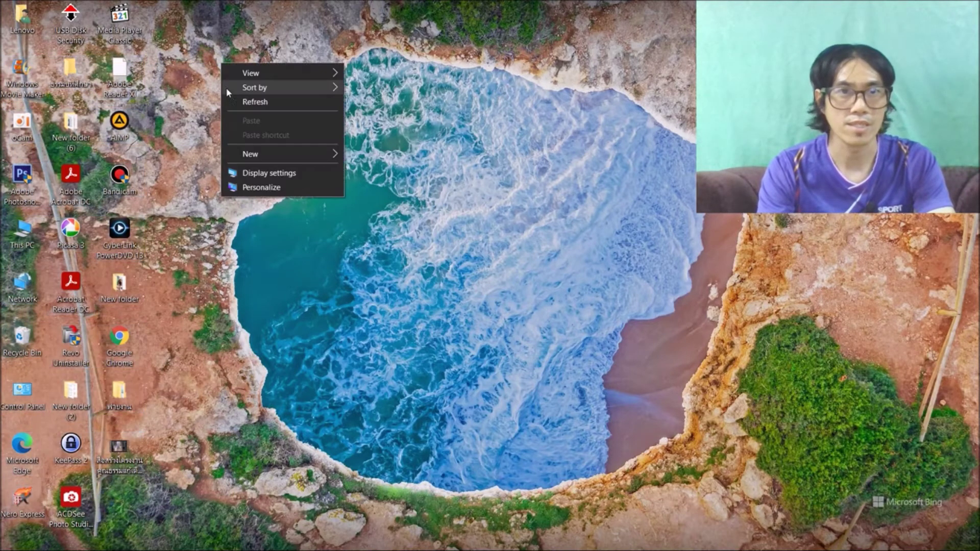
{"action": "left_click", "coordinate": [227, 100]}
{"action": "right_click", "coordinate": [214, 55]}
{"action": "left_click", "coordinate": [228, 94]}
{"action": "right_click", "coordinate": [210, 71]}
{"action": "left_click", "coordinate": [225, 108]}
{"action": "right_click", "coordinate": [214, 69]}
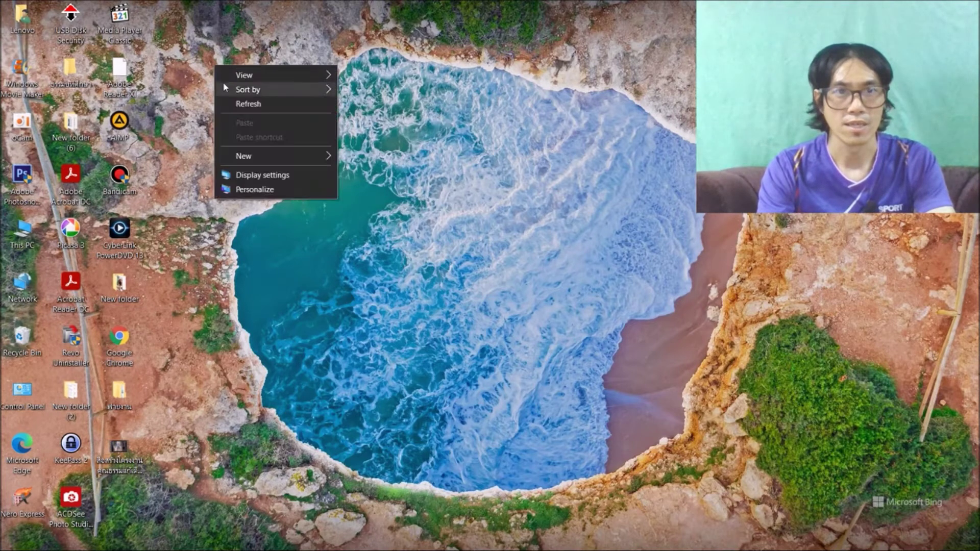
{"action": "left_click", "coordinate": [230, 97]}
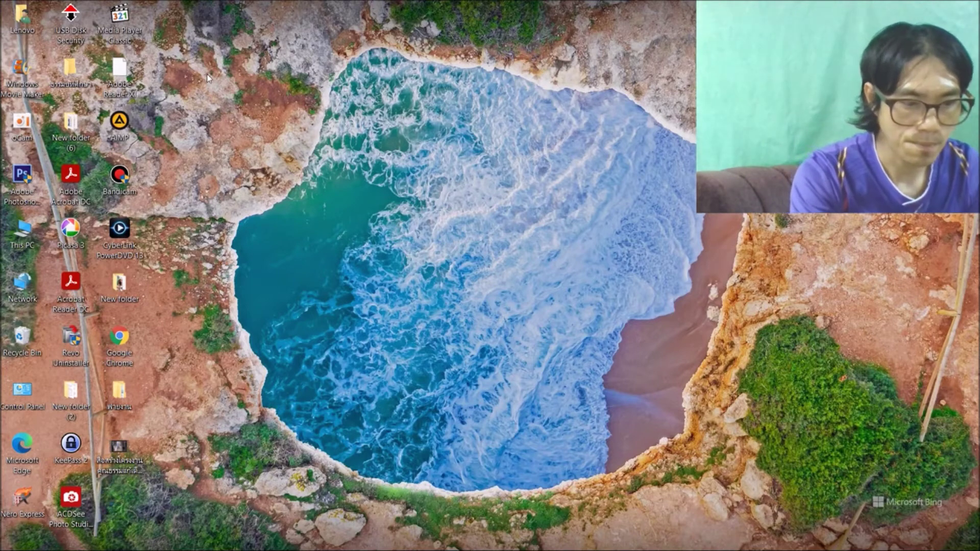
Switch to the Link NoteBook note in Notepad to show the tutorial's title.
{"action": "mouse_move", "coordinate": [162, 550]}
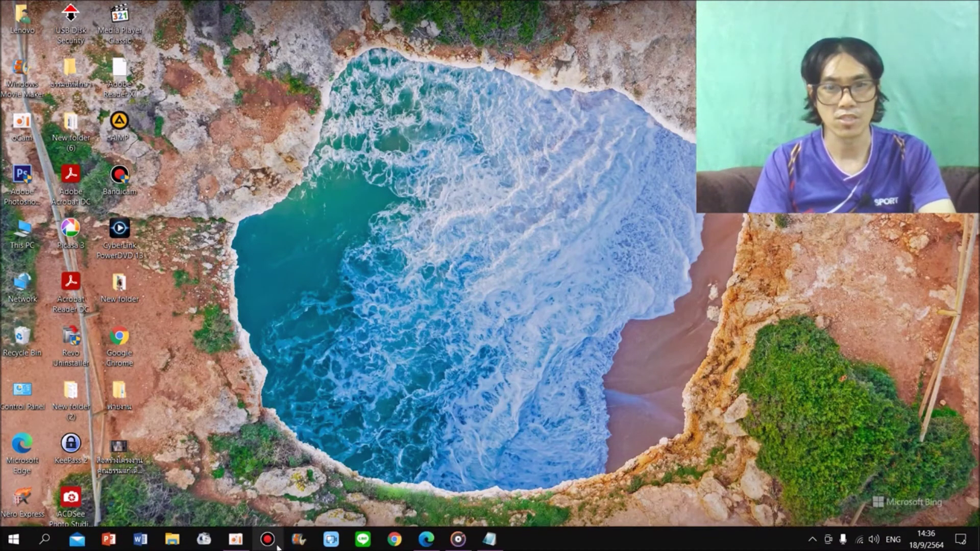
{"action": "left_click", "coordinate": [494, 544]}
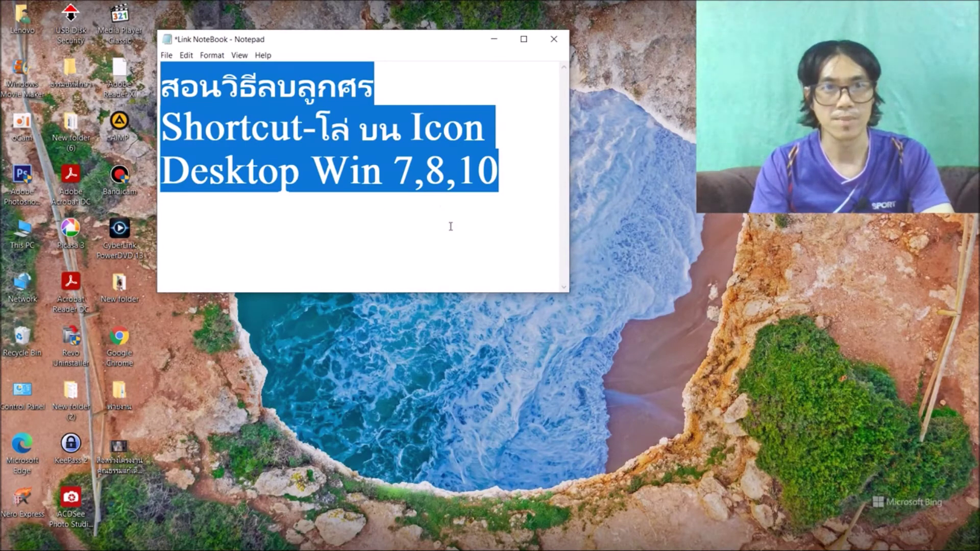
{"action": "mouse_move", "coordinate": [345, 549]}
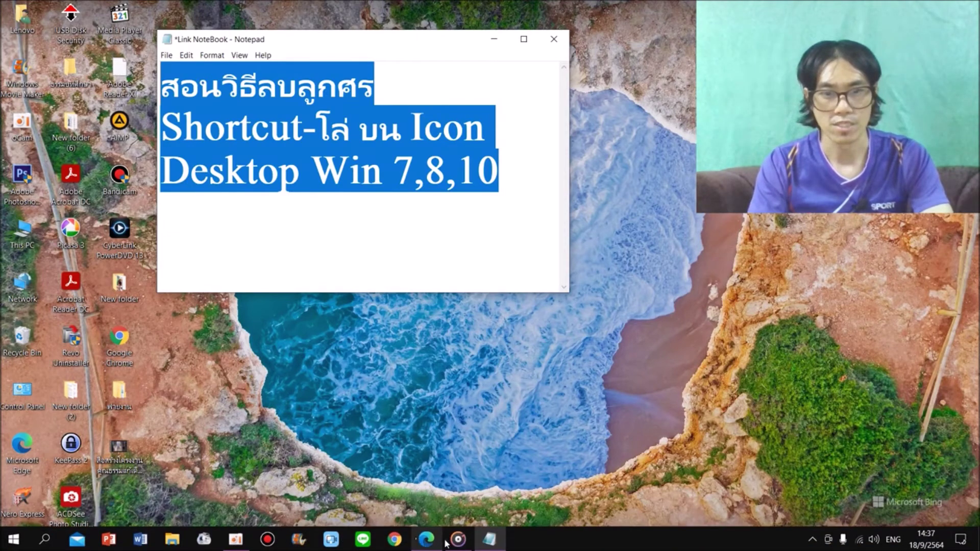
Bring up the Groove music player and close it.
{"action": "mouse_move", "coordinate": [454, 544]}
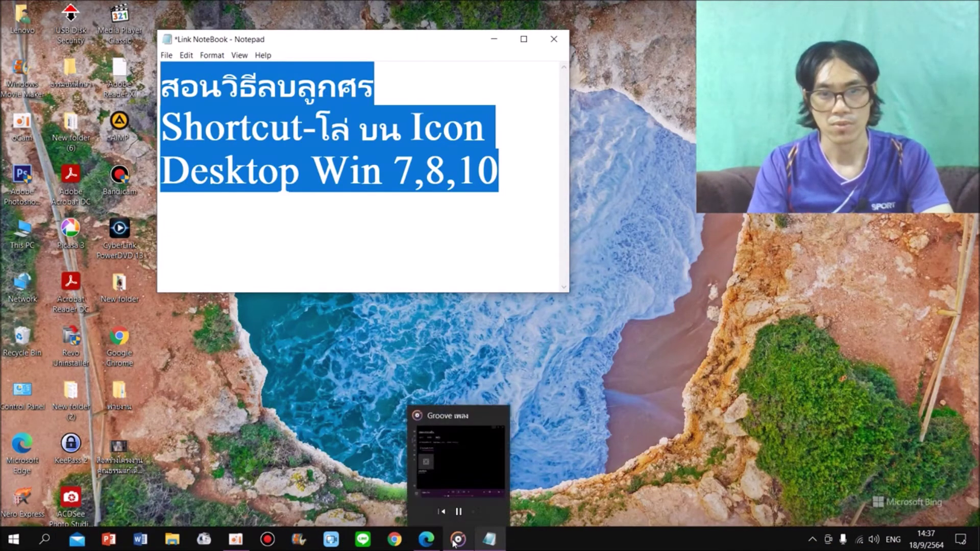
{"action": "left_click", "coordinate": [453, 544]}
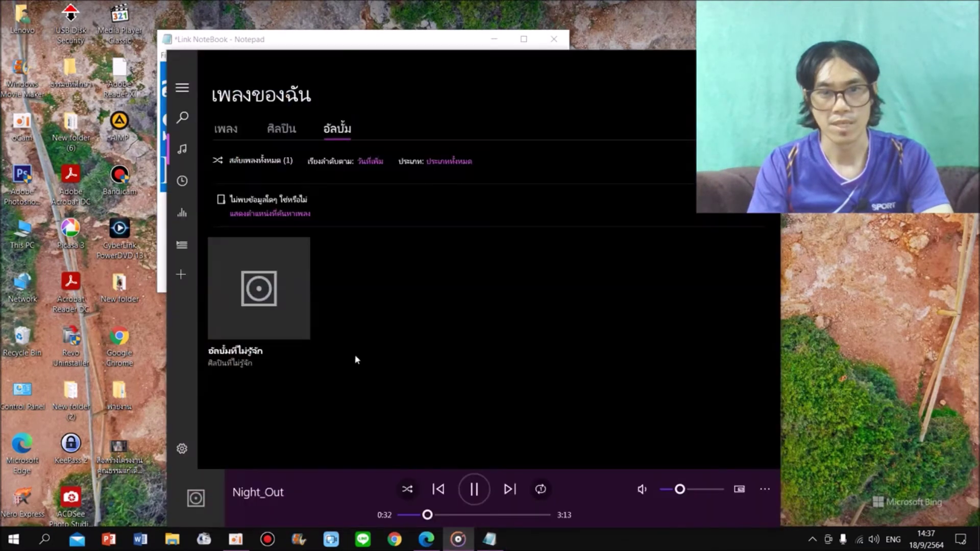
{"action": "left_click", "coordinate": [477, 490]}
{"action": "left_click", "coordinate": [481, 490]}
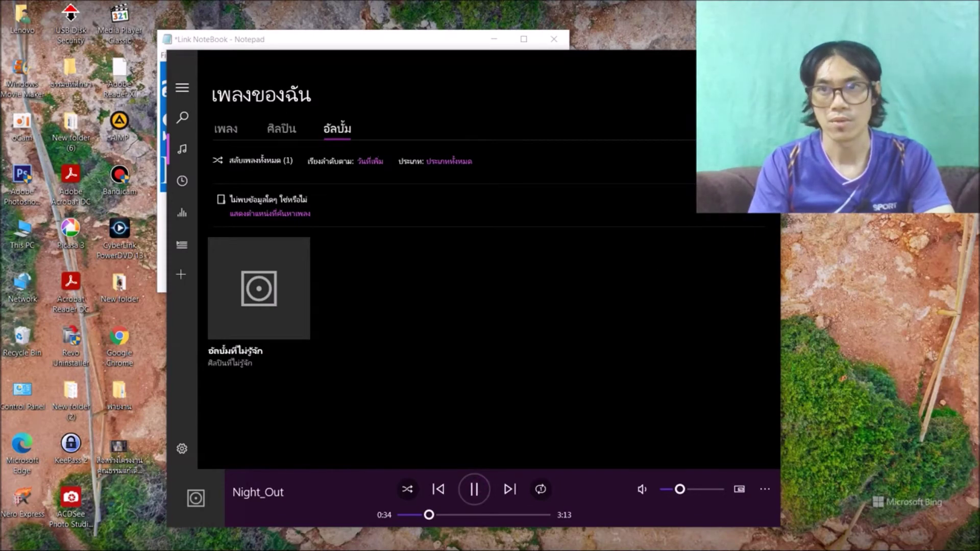
{"action": "left_click", "coordinate": [765, 59]}
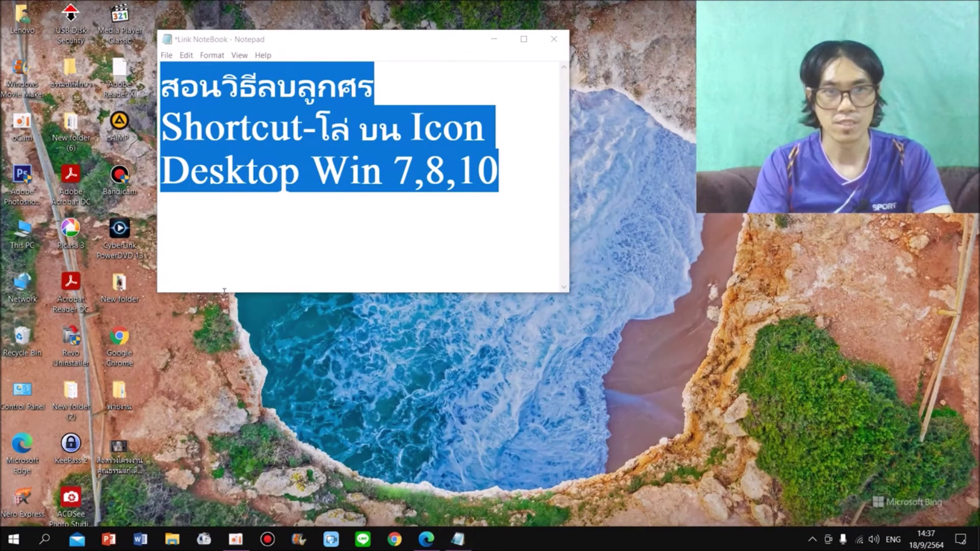
Minimize the Link NoteBook note and refresh the desktop several times.
{"action": "right_click", "coordinate": [249, 379]}
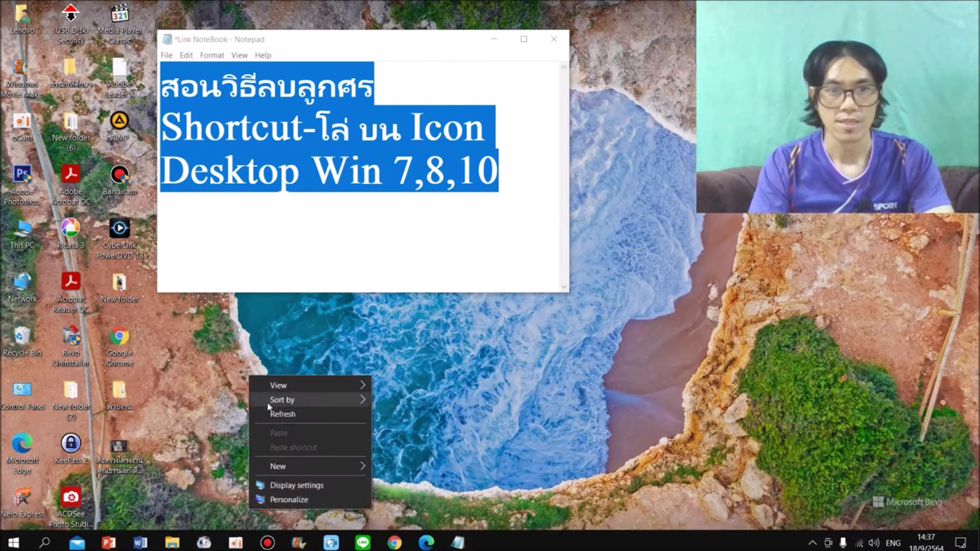
{"action": "left_click", "coordinate": [275, 417]}
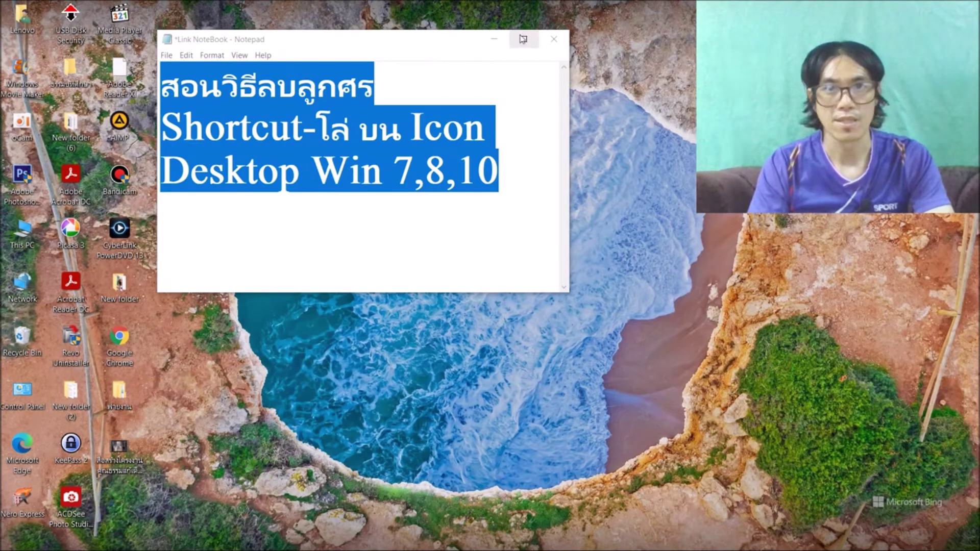
{"action": "left_click", "coordinate": [494, 39]}
{"action": "right_click", "coordinate": [406, 137]}
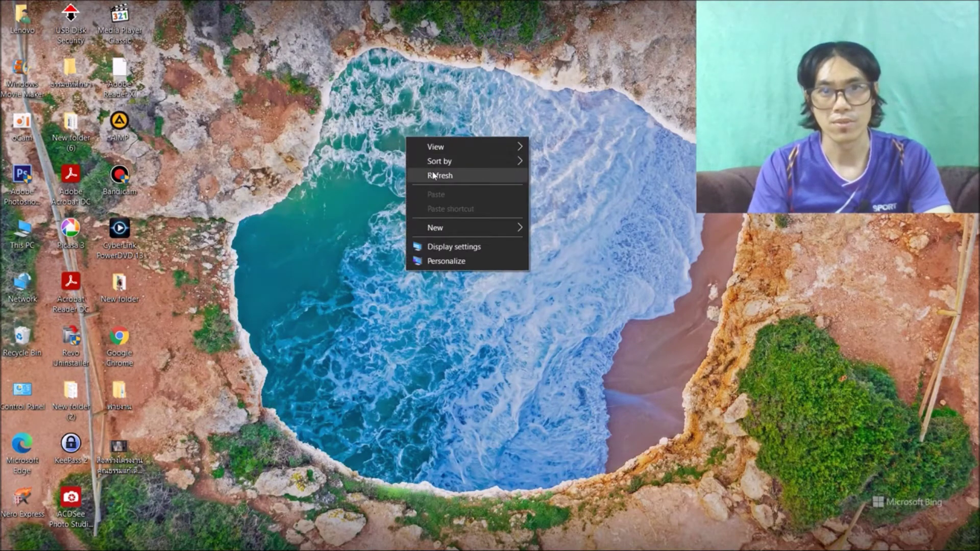
{"action": "left_click", "coordinate": [433, 175]}
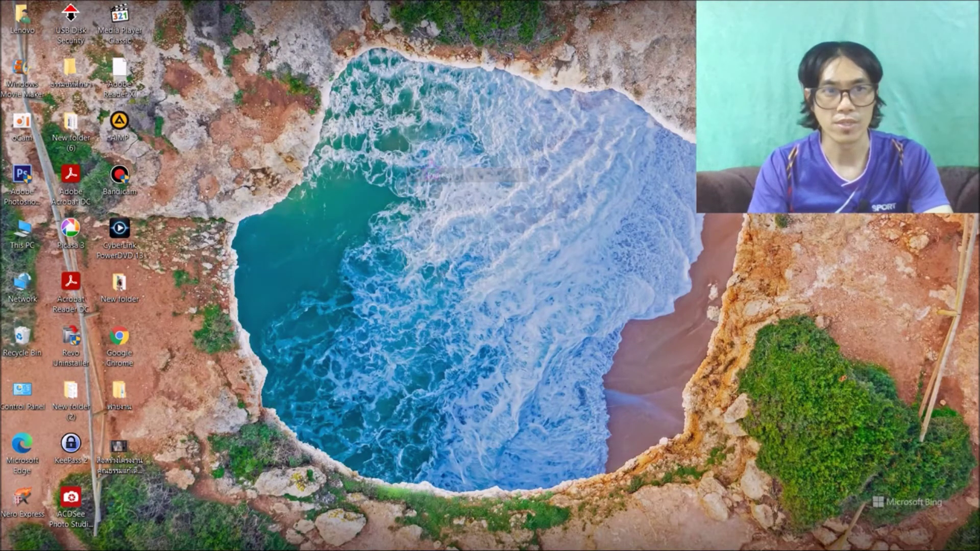
{"action": "right_click", "coordinate": [272, 133]}
{"action": "left_click", "coordinate": [300, 171]}
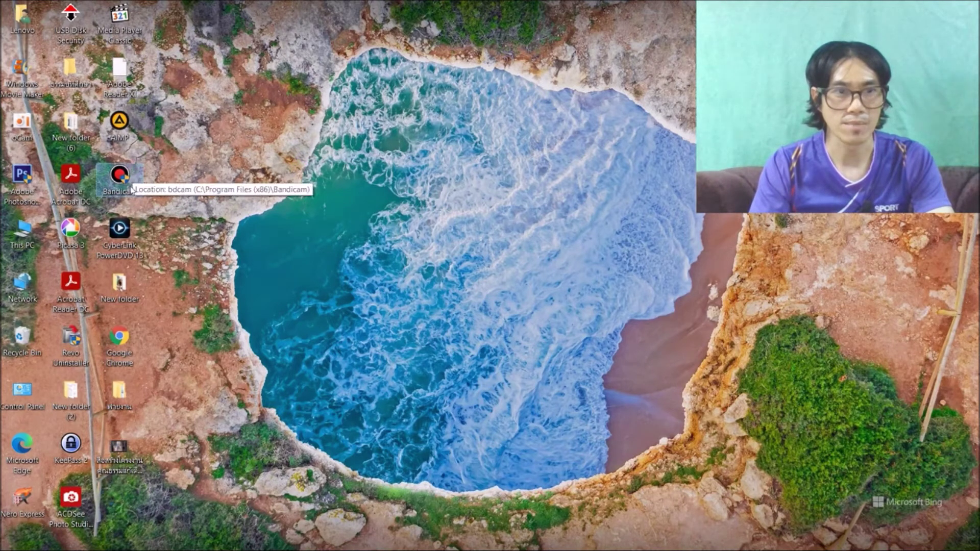
Open the โปรแกรมลบโล่+ลูกศรช็อตคัด folder inside Downloads in File Explorer.
{"action": "mouse_move", "coordinate": [329, 540]}
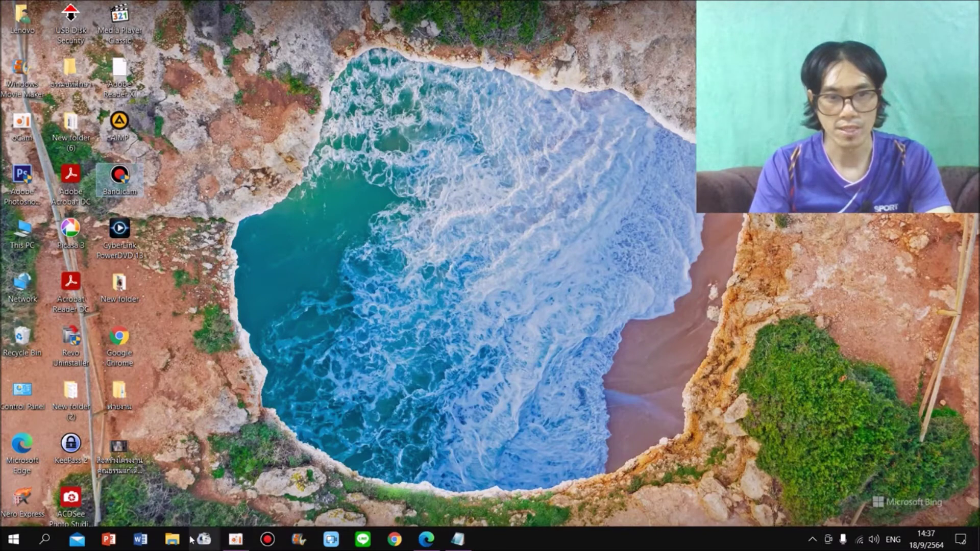
{"action": "left_click", "coordinate": [172, 539]}
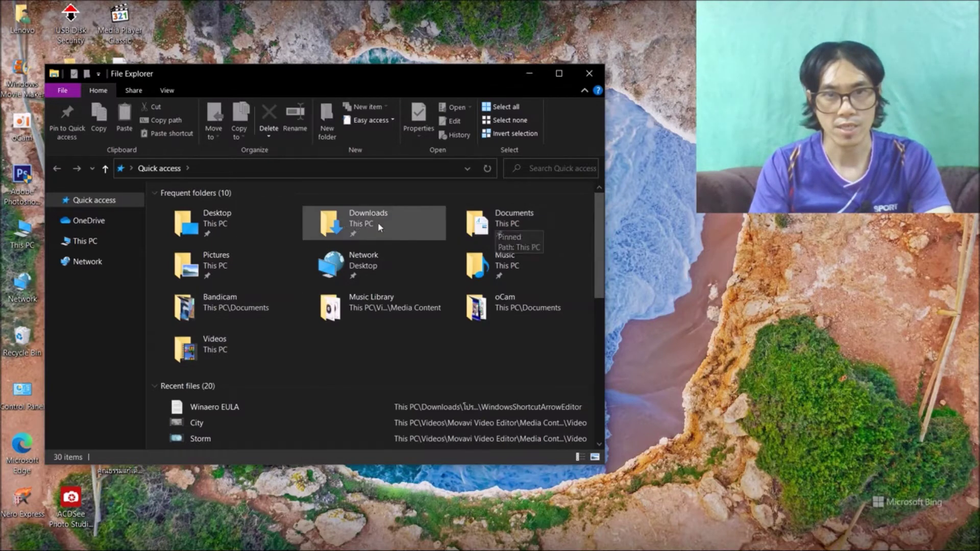
{"action": "double_click", "coordinate": [352, 223]}
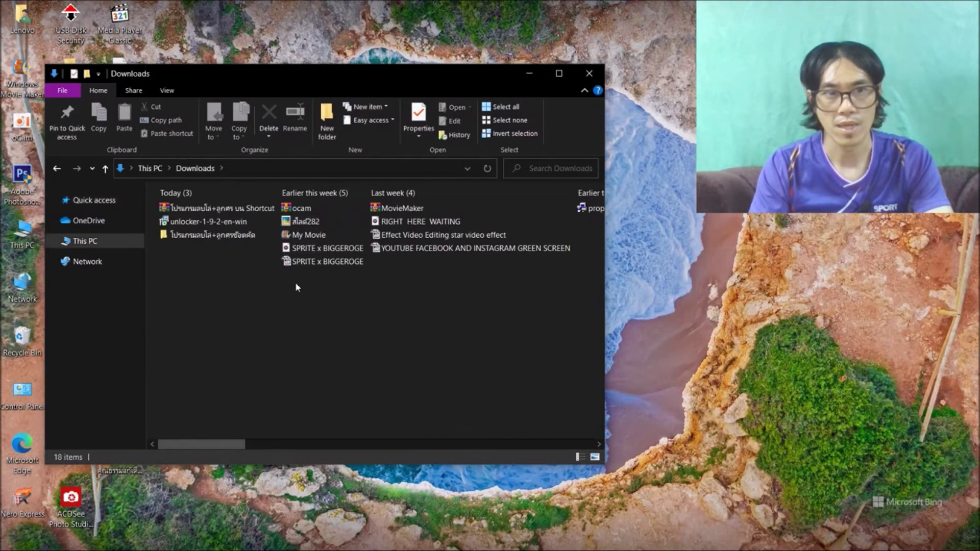
{"action": "double_click", "coordinate": [208, 235]}
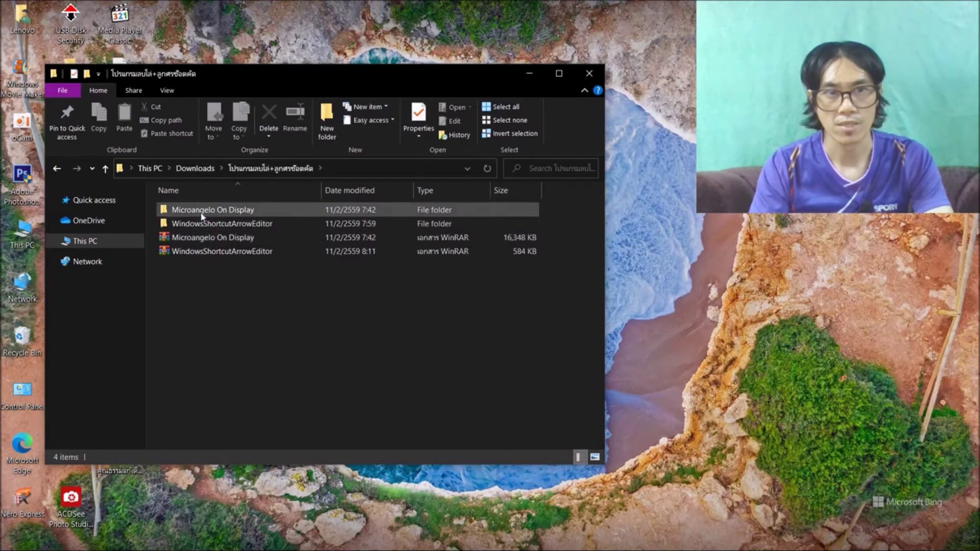
Change the desktop view to large icons and examine the shield overlay on the Bandicam shortcut.
{"action": "left_click_drag", "start_coordinate": [360, 84], "coordinate": [377, 228]}
{"action": "right_click", "coordinate": [268, 68]}
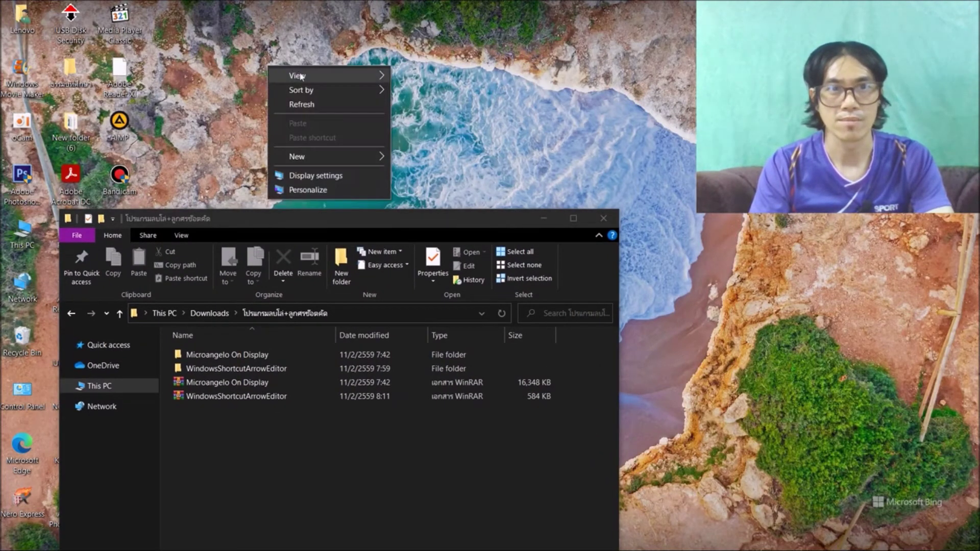
{"action": "mouse_move", "coordinate": [301, 76]}
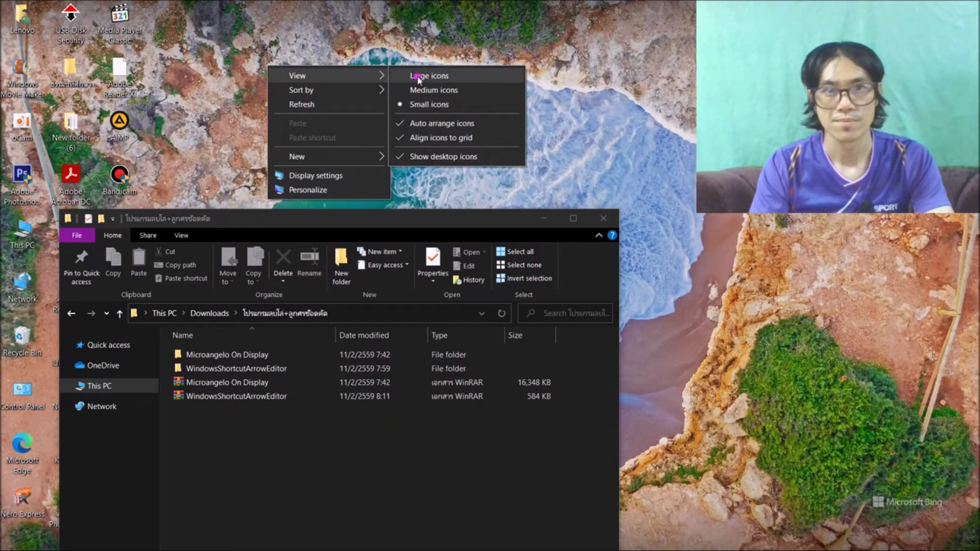
{"action": "left_click", "coordinate": [434, 75]}
{"action": "left_click_drag", "start_coordinate": [397, 219], "coordinate": [826, 323]}
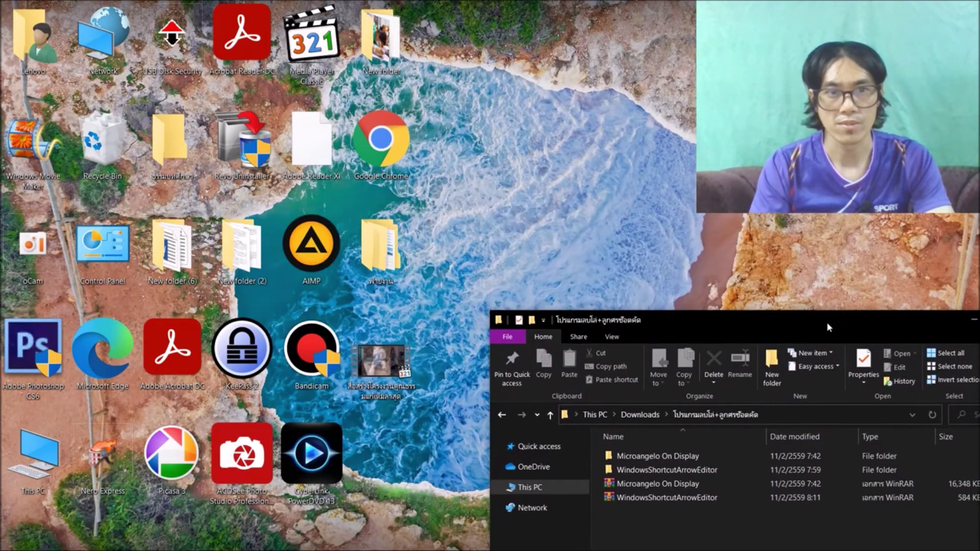
{"action": "left_click", "coordinate": [309, 357]}
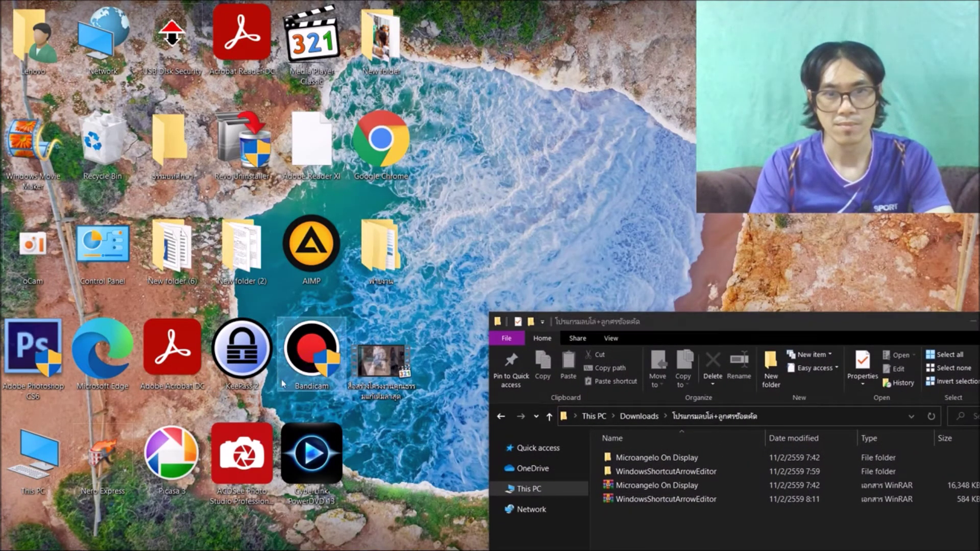
{"action": "left_click_drag", "start_coordinate": [695, 320], "coordinate": [709, 278]}
{"action": "left_click", "coordinate": [306, 352]}
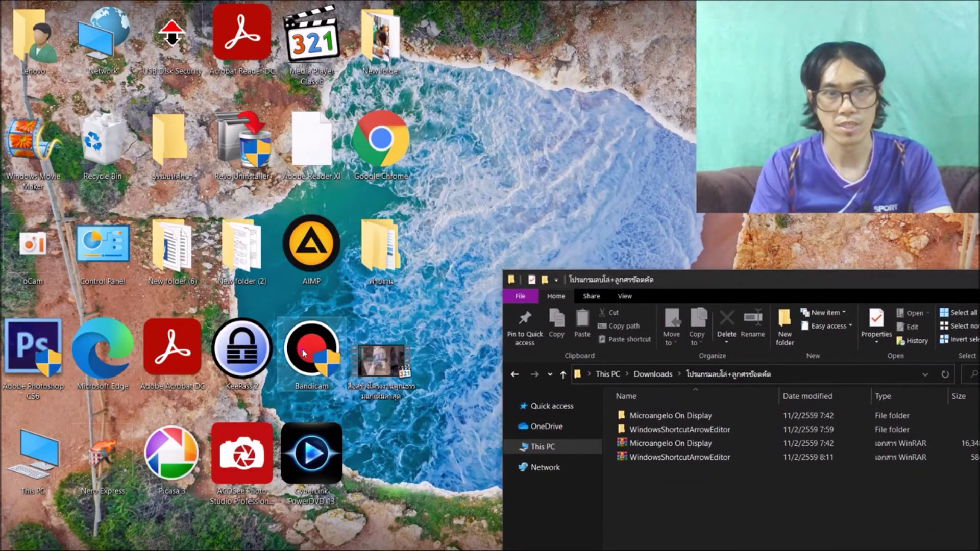
Open the Microangelo On Display folder and launch its Microangelo On Display application.
{"action": "left_click_drag", "start_coordinate": [696, 278], "coordinate": [227, 188]}
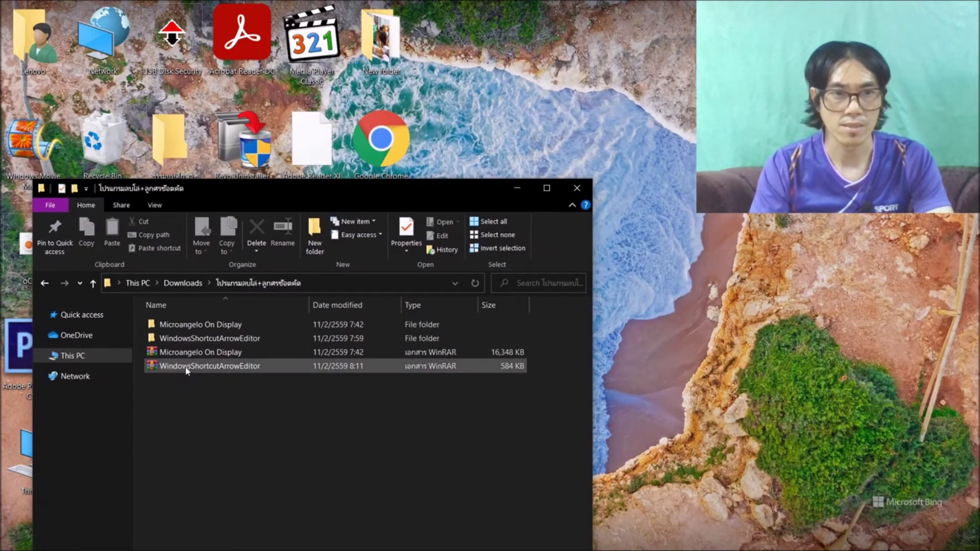
{"action": "left_click", "coordinate": [189, 326]}
{"action": "double_click", "coordinate": [189, 326]}
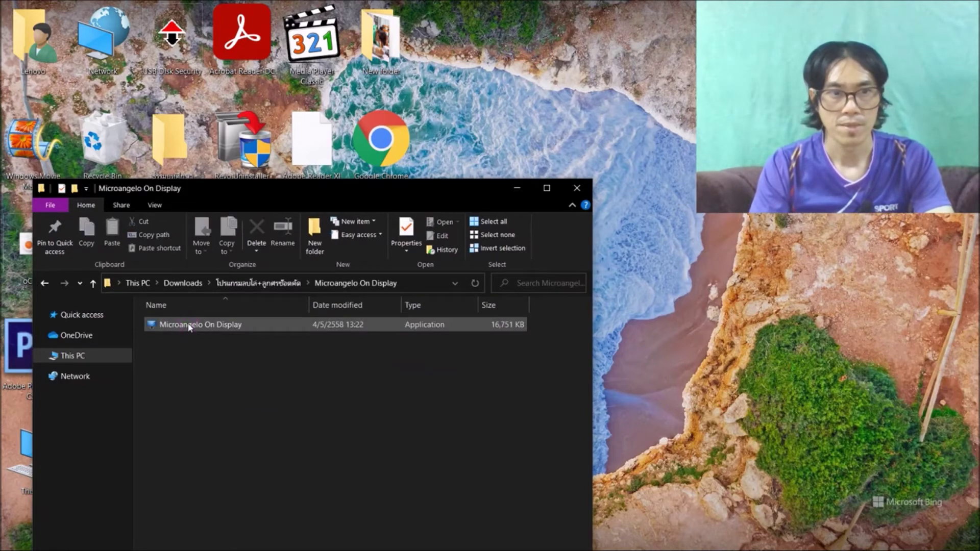
{"action": "right_click", "coordinate": [189, 326]}
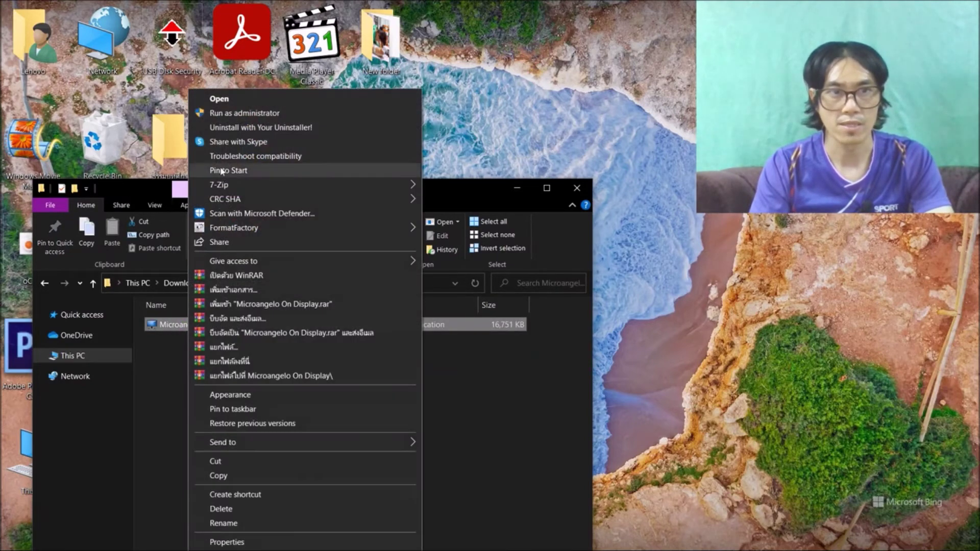
{"action": "left_click", "coordinate": [218, 99]}
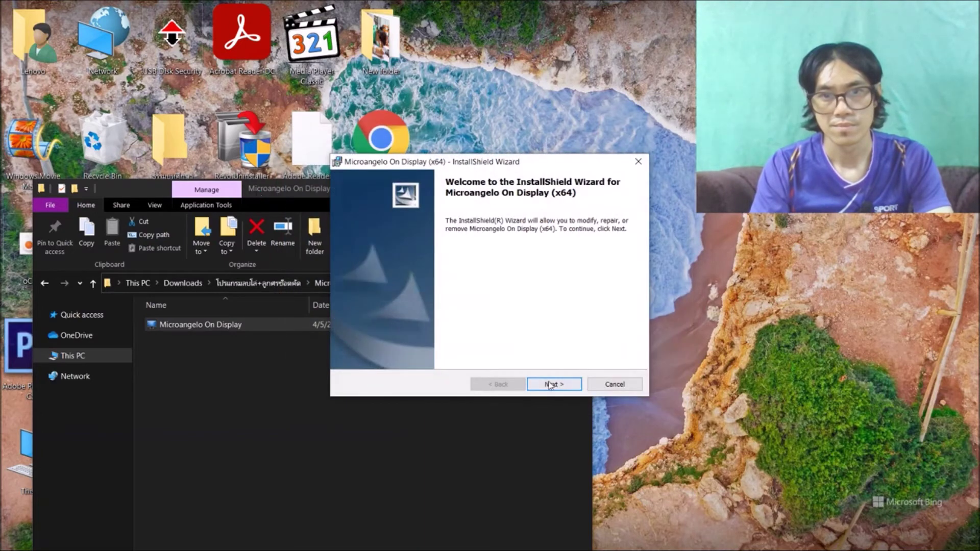
Complete the Microangelo On Display (x64) InstallShield Wizard using the Modify option.
{"action": "left_click", "coordinate": [551, 385]}
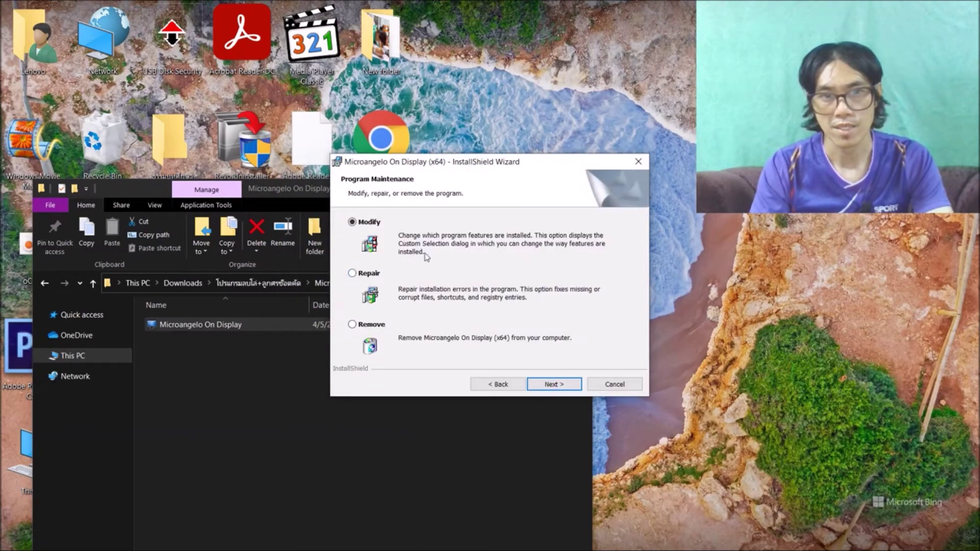
{"action": "left_click", "coordinate": [550, 384]}
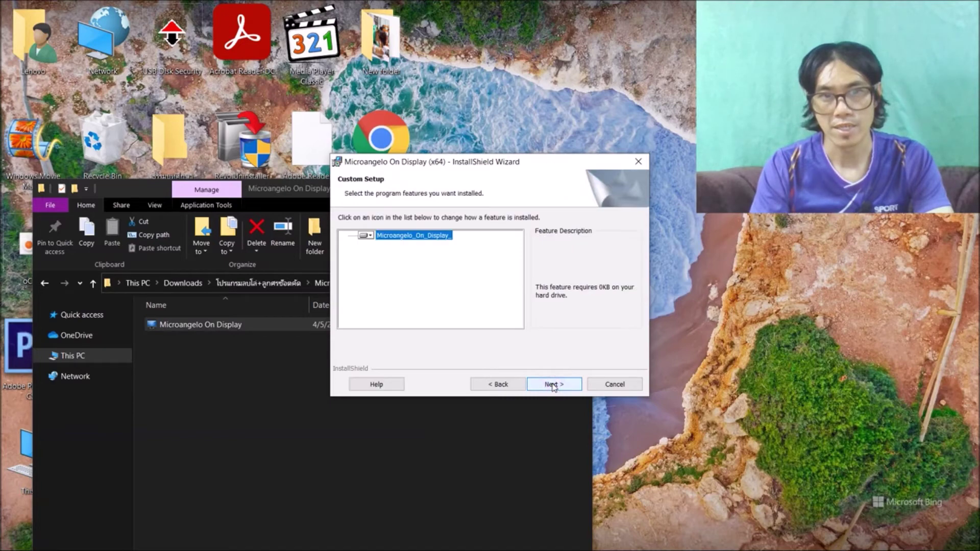
{"action": "left_click", "coordinate": [546, 388]}
{"action": "left_click", "coordinate": [550, 385]}
{"action": "left_click", "coordinate": [550, 383]}
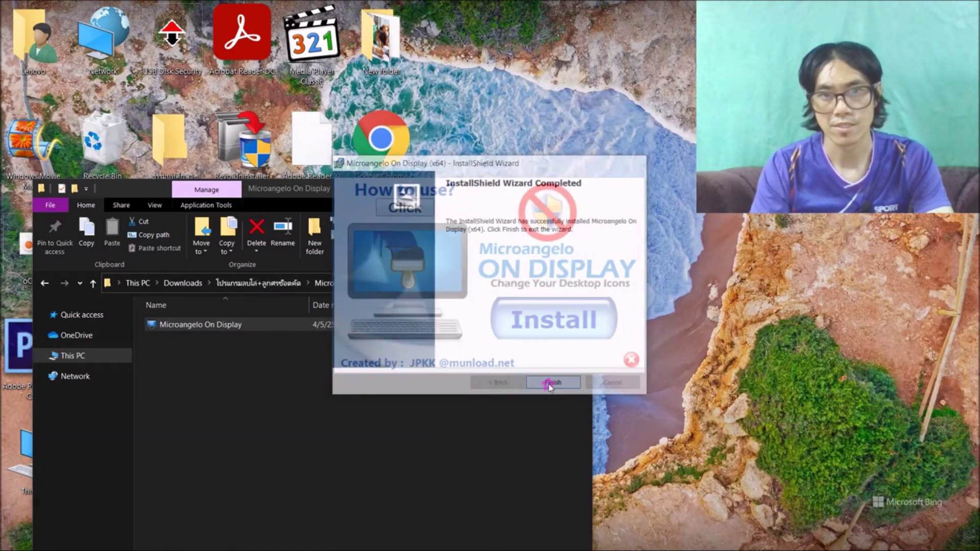
Clear the folder window from the desktop, close the Microangelo On Display launcher, and refresh the desktop.
{"action": "left_click_drag", "start_coordinate": [282, 191], "coordinate": [276, 115]}
{"action": "left_click", "coordinate": [509, 119]}
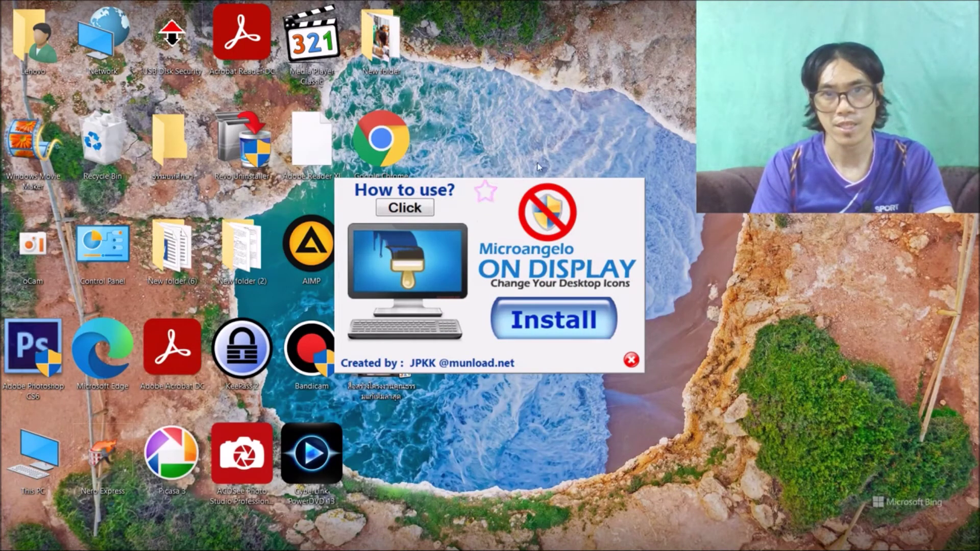
{"action": "left_click", "coordinate": [630, 360]}
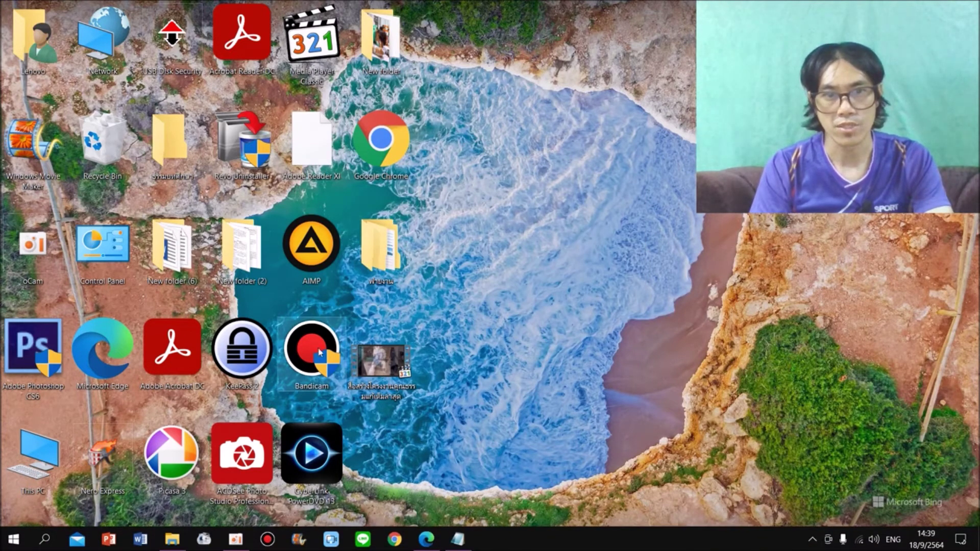
{"action": "right_click", "coordinate": [456, 201]}
{"action": "left_click", "coordinate": [477, 241]}
Open the Bandicam shortcut's properties and inspect its icon-change option and target file location.
{"action": "mouse_move", "coordinate": [468, 550]}
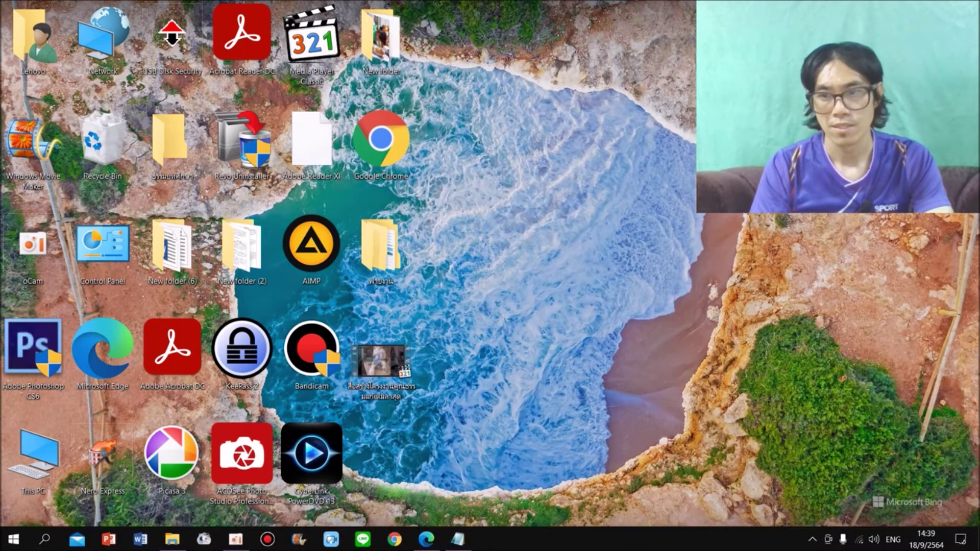
{"action": "right_click", "coordinate": [305, 346]}
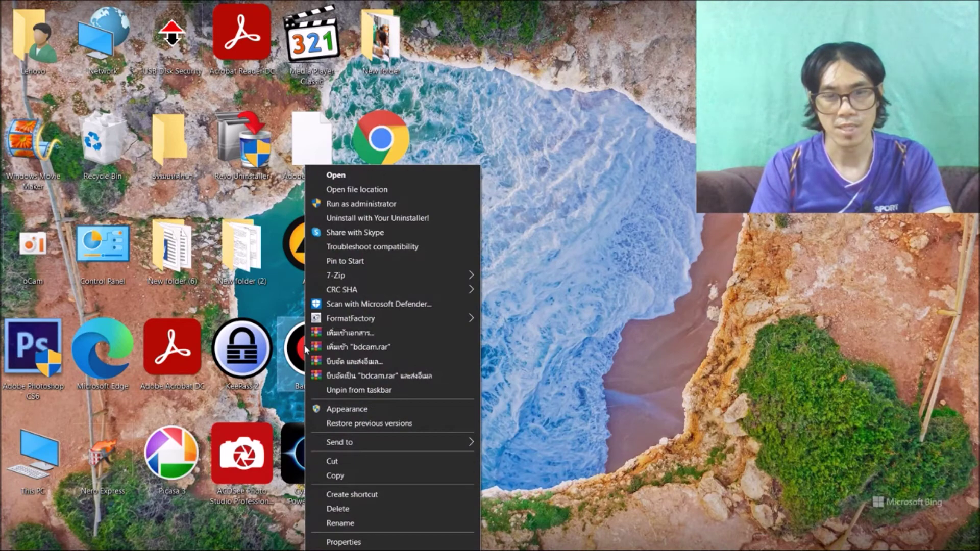
{"action": "left_click", "coordinate": [344, 542]}
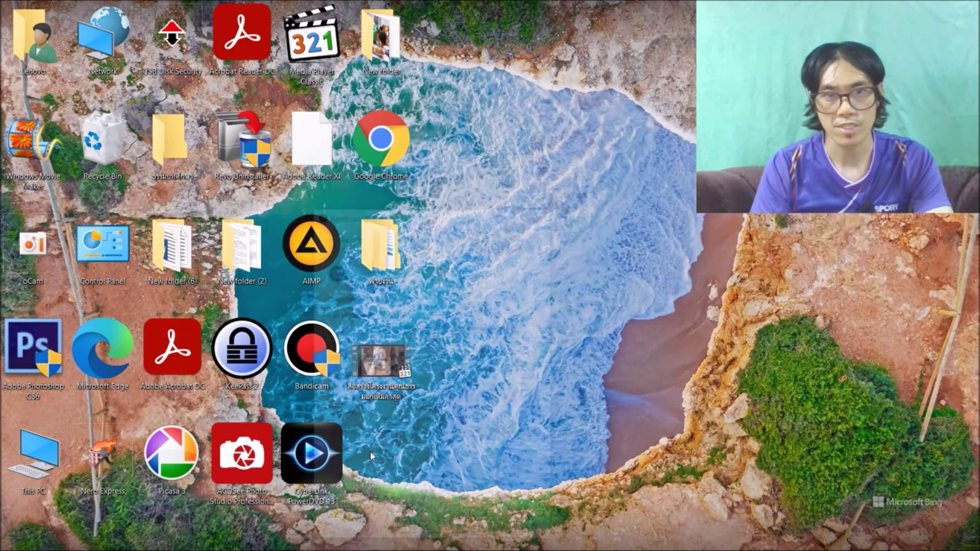
{"action": "left_click_drag", "start_coordinate": [434, 220], "coordinate": [528, 83]}
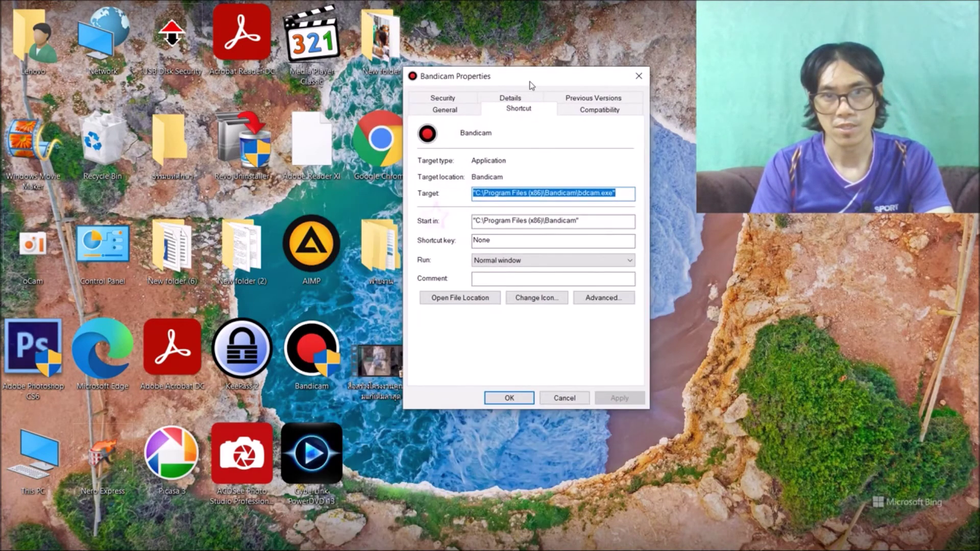
{"action": "left_click", "coordinate": [522, 298]}
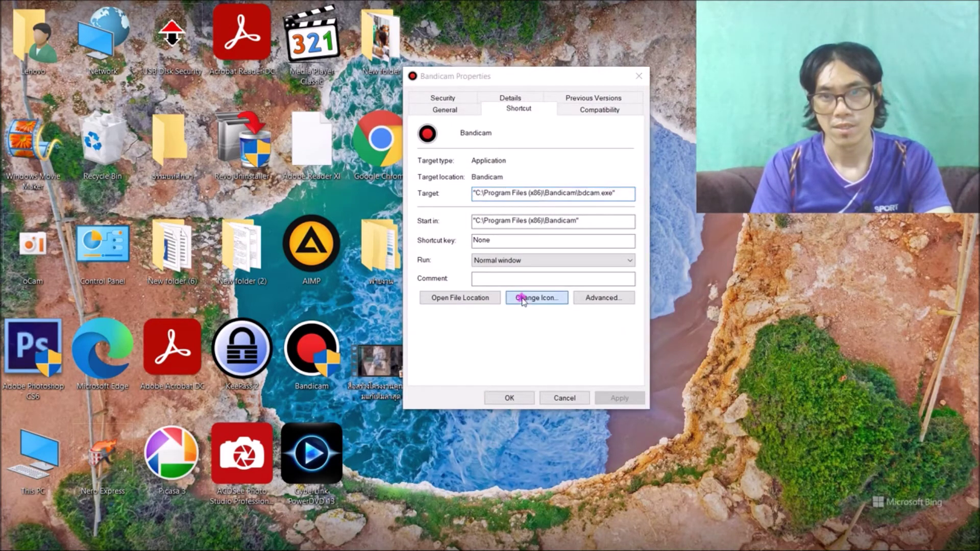
{"action": "left_click", "coordinate": [586, 335]}
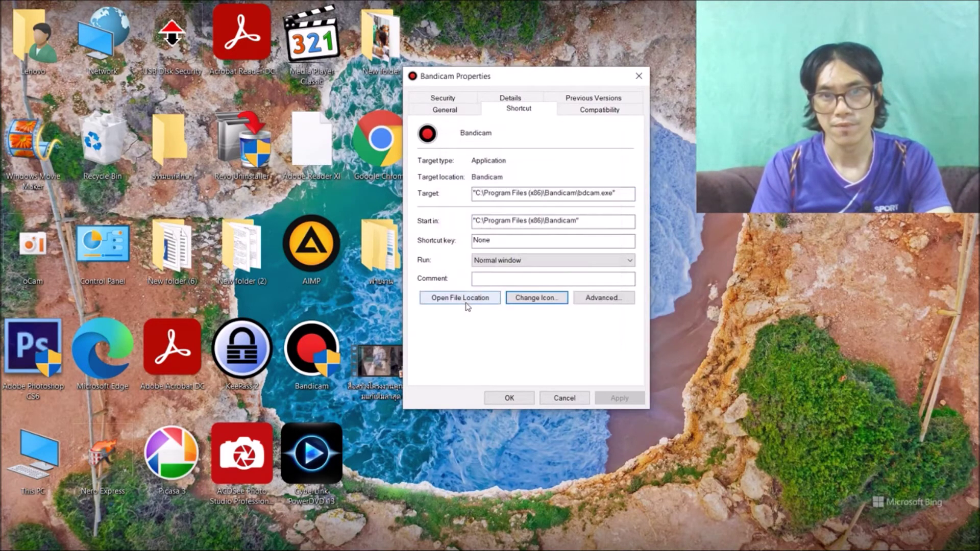
{"action": "left_click", "coordinate": [461, 300]}
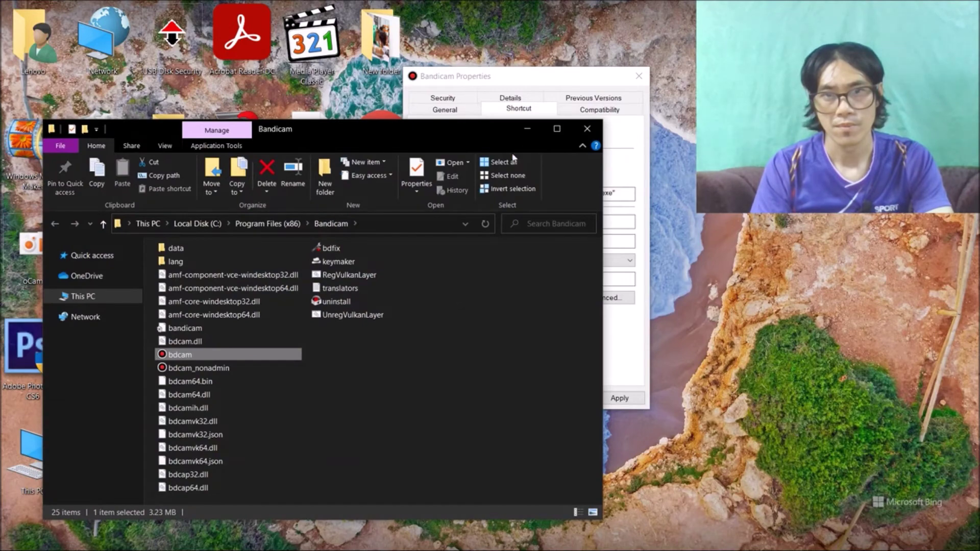
{"action": "left_click", "coordinate": [587, 128]}
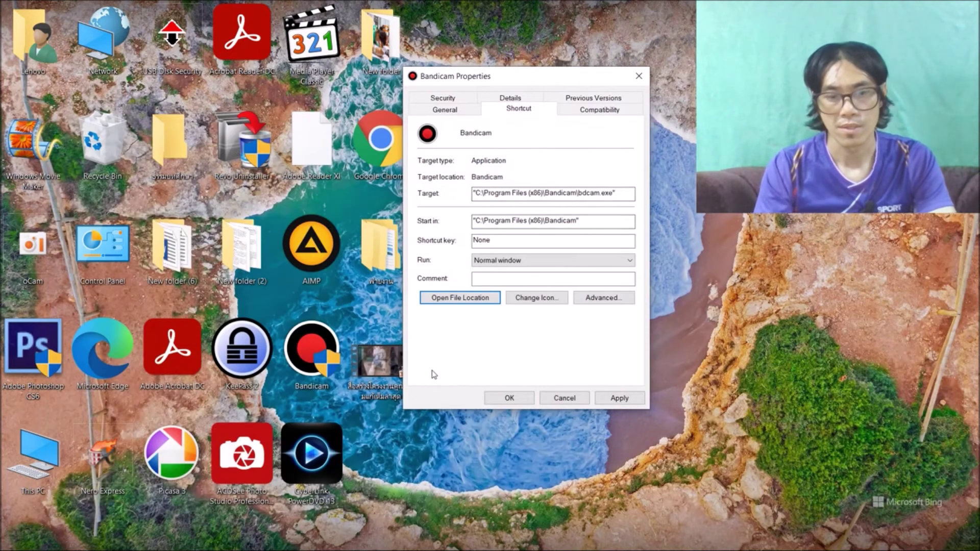
Close the Bandicam Properties dialog and briefly check the oCam recorder window.
{"action": "key", "text": "Escape"}
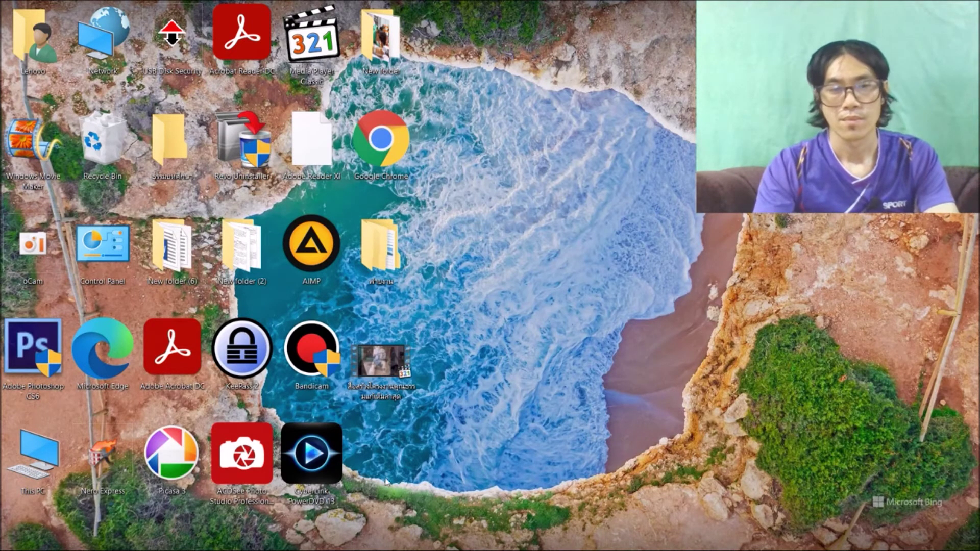
{"action": "mouse_move", "coordinate": [301, 549]}
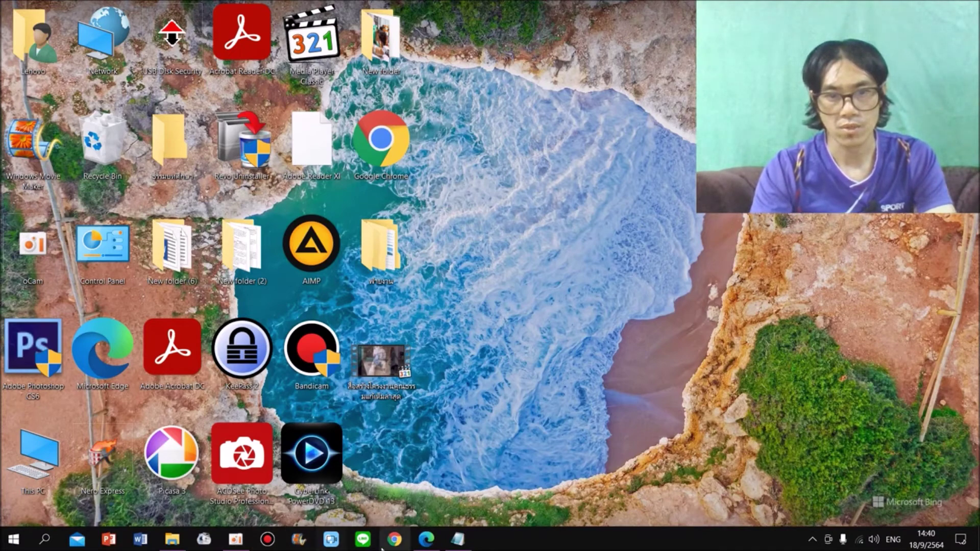
{"action": "left_click", "coordinate": [233, 542]}
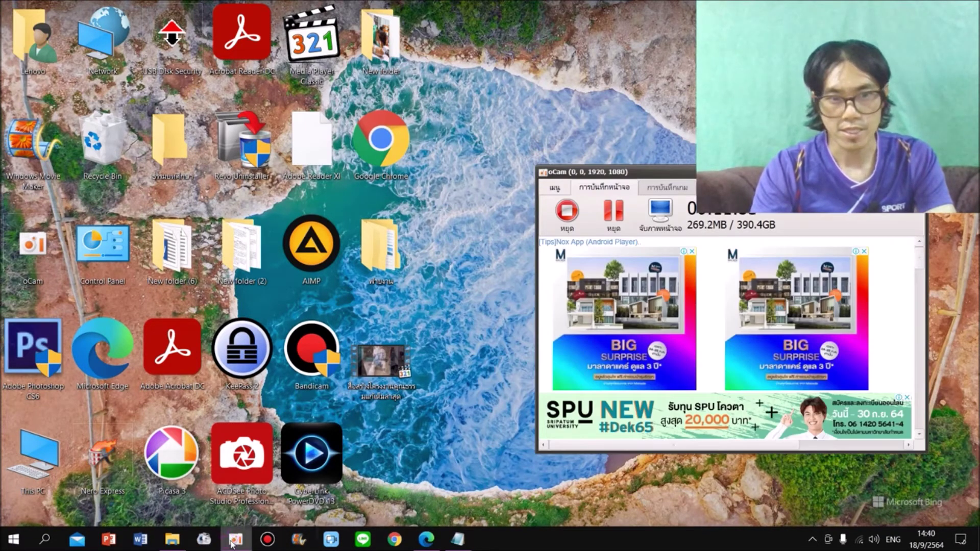
{"action": "left_click", "coordinate": [233, 542]}
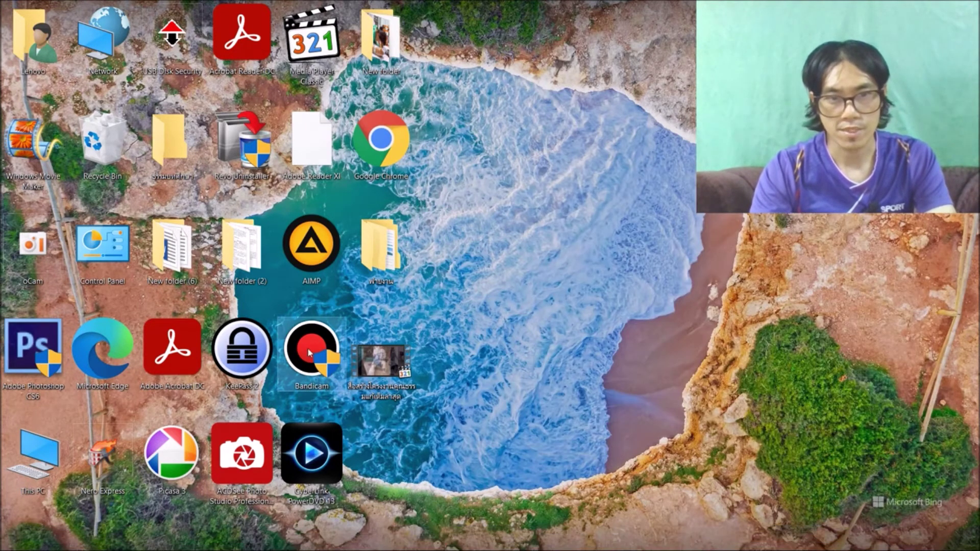
Open the Bandicam shortcut's Appearance settings and launch the system-wide Microangelo On Display window from them.
{"action": "right_click", "coordinate": [308, 352]}
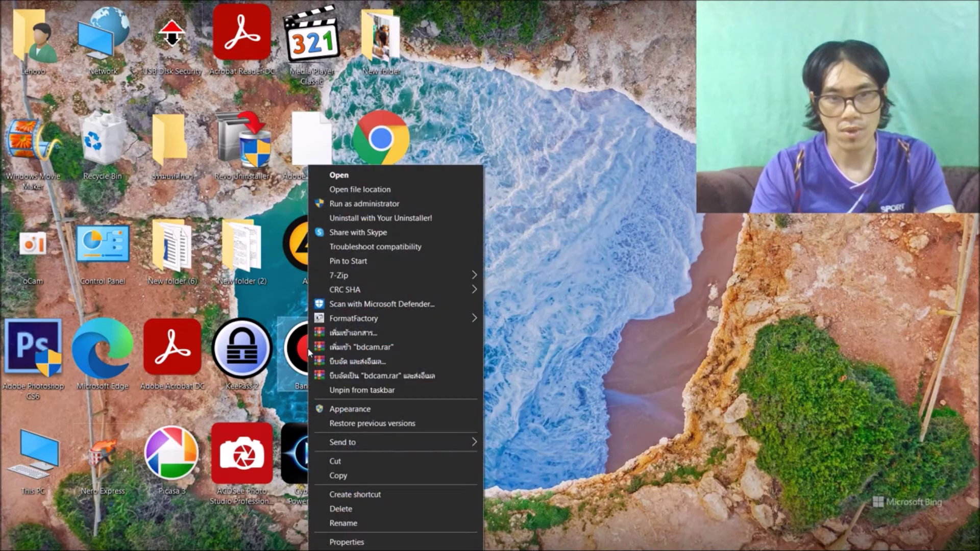
{"action": "left_click", "coordinate": [350, 411]}
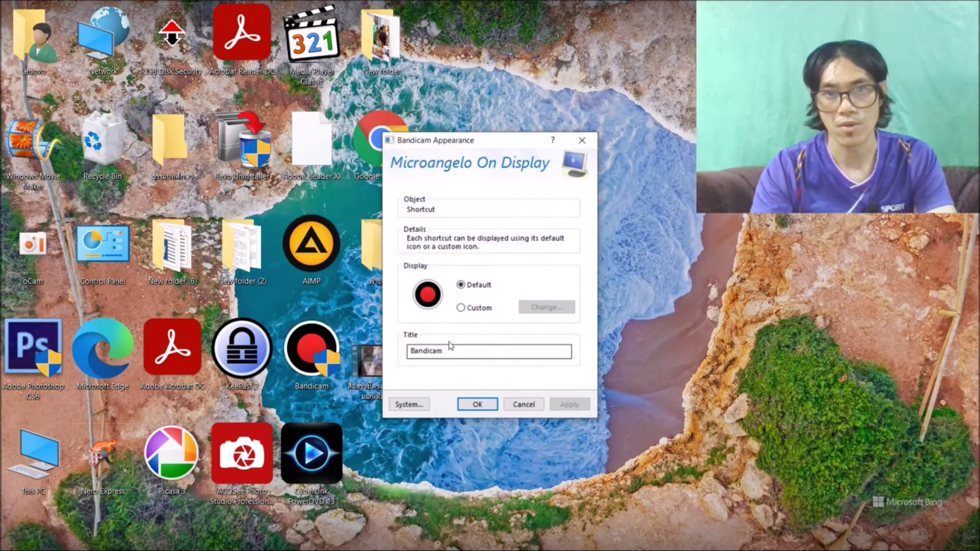
{"action": "left_click_drag", "start_coordinate": [494, 146], "coordinate": [564, 70]}
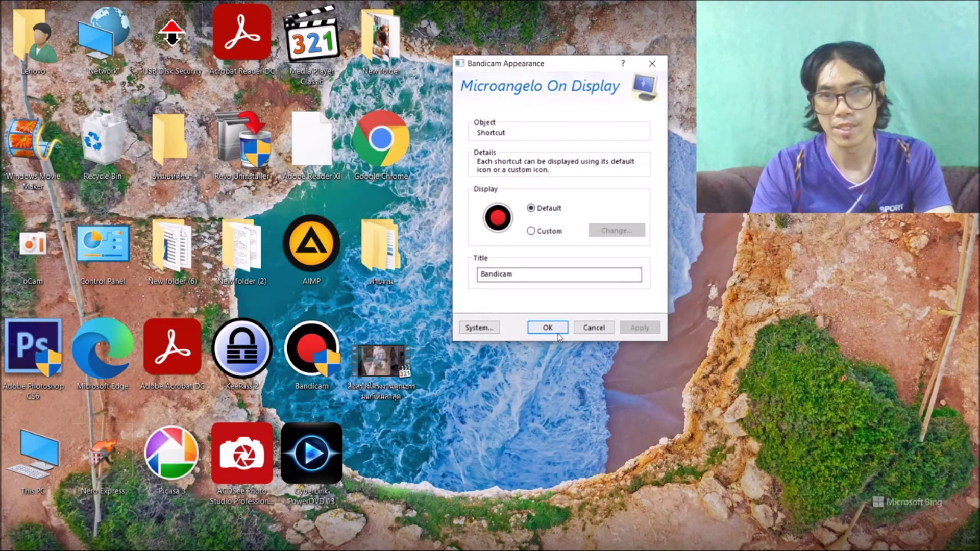
{"action": "left_click", "coordinate": [479, 328]}
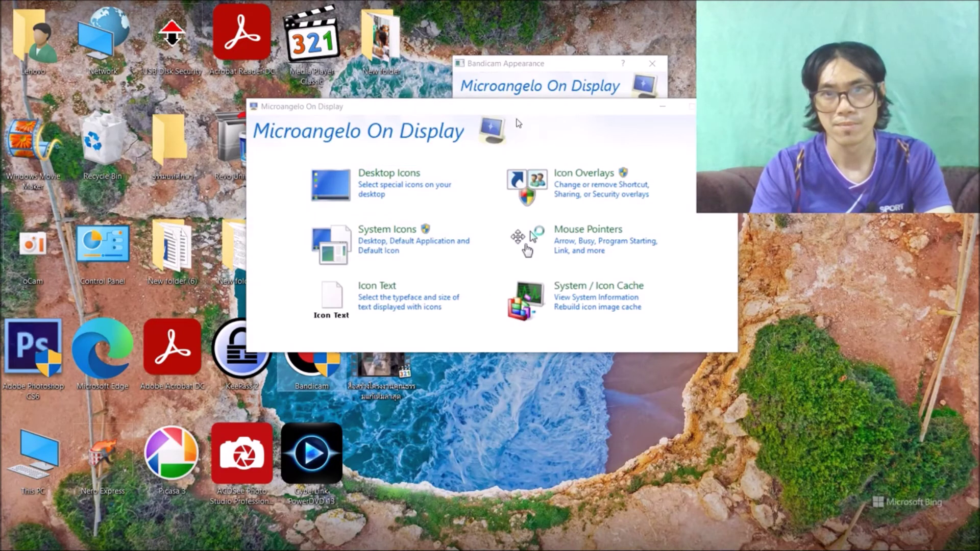
{"action": "left_click_drag", "start_coordinate": [521, 116], "coordinate": [541, 303]}
{"action": "left_click_drag", "start_coordinate": [569, 68], "coordinate": [511, 255]}
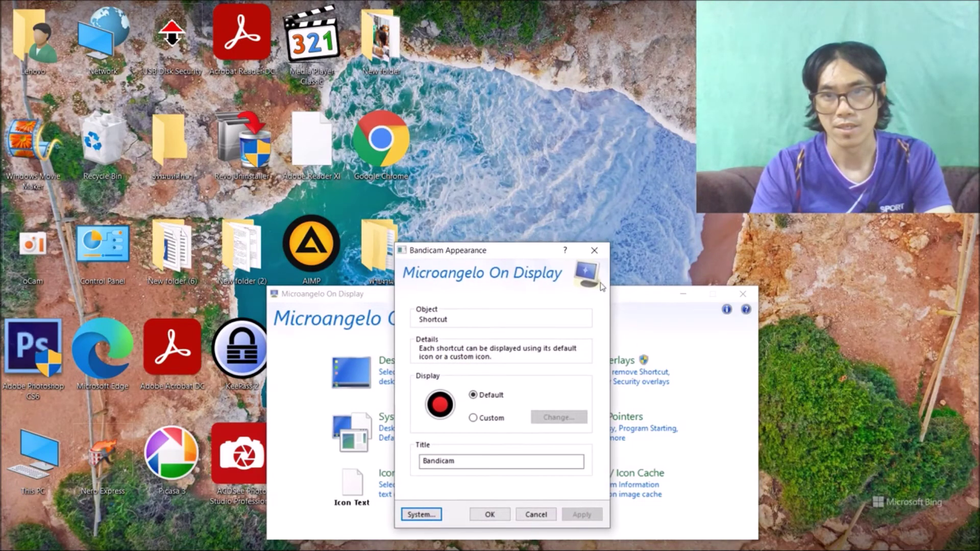
Open the Icon Overlays settings in Microangelo On Display and move the window clear of the Bandicam icon.
{"action": "left_click", "coordinate": [636, 300]}
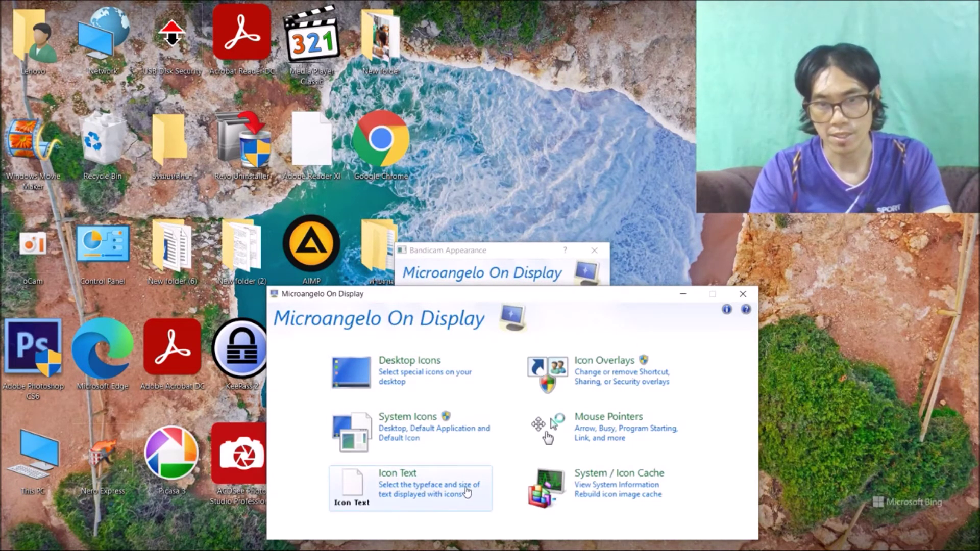
{"action": "left_click", "coordinate": [593, 366]}
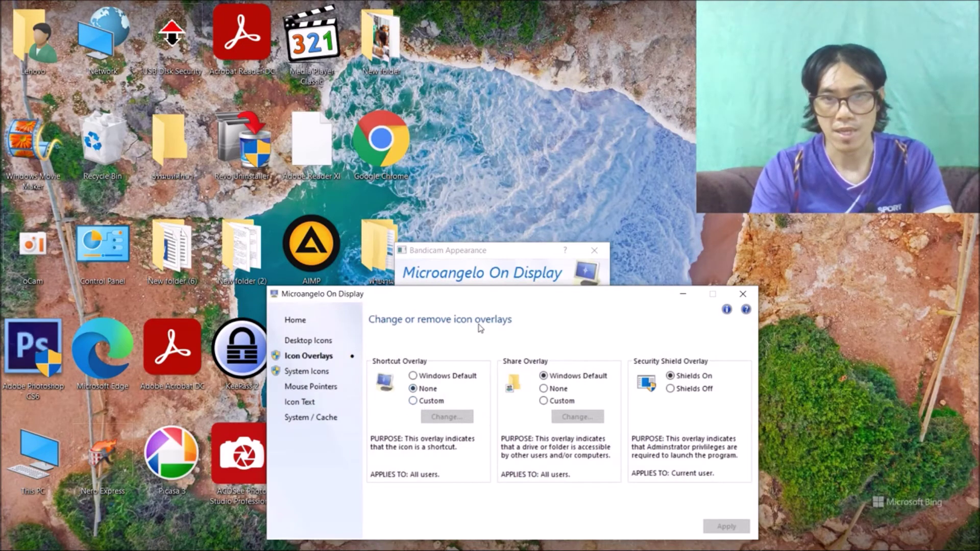
{"action": "left_click_drag", "start_coordinate": [502, 298], "coordinate": [278, 60]}
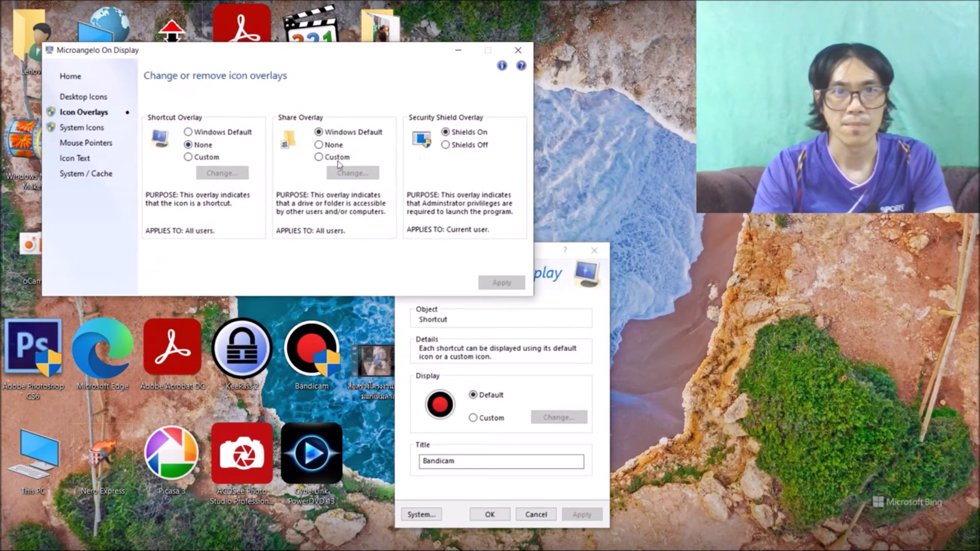
Compare Shields On with Shields Off for the Security Shield Overlay, and Windows Default with None for the Shortcut Overlay.
{"action": "left_click", "coordinate": [445, 145]}
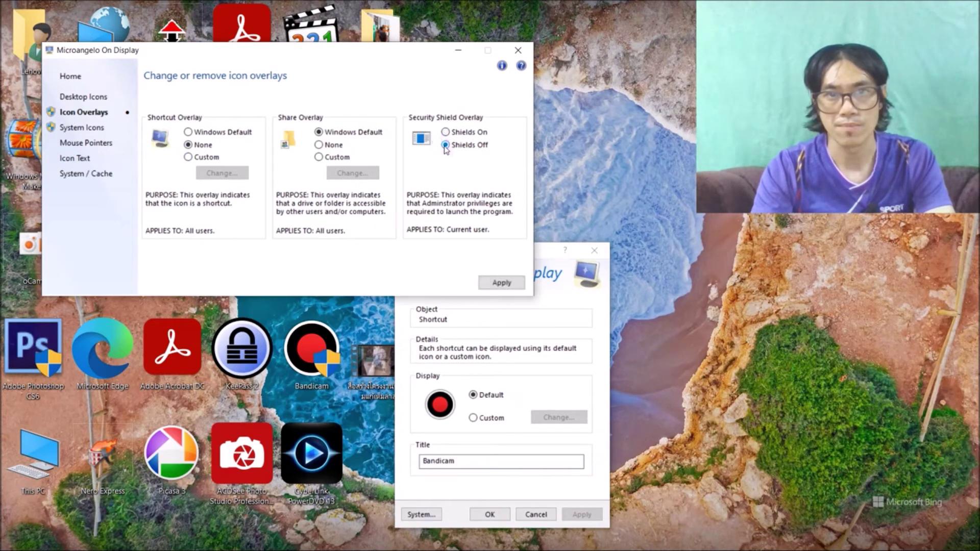
{"action": "left_click", "coordinate": [188, 133]}
{"action": "left_click", "coordinate": [189, 146]}
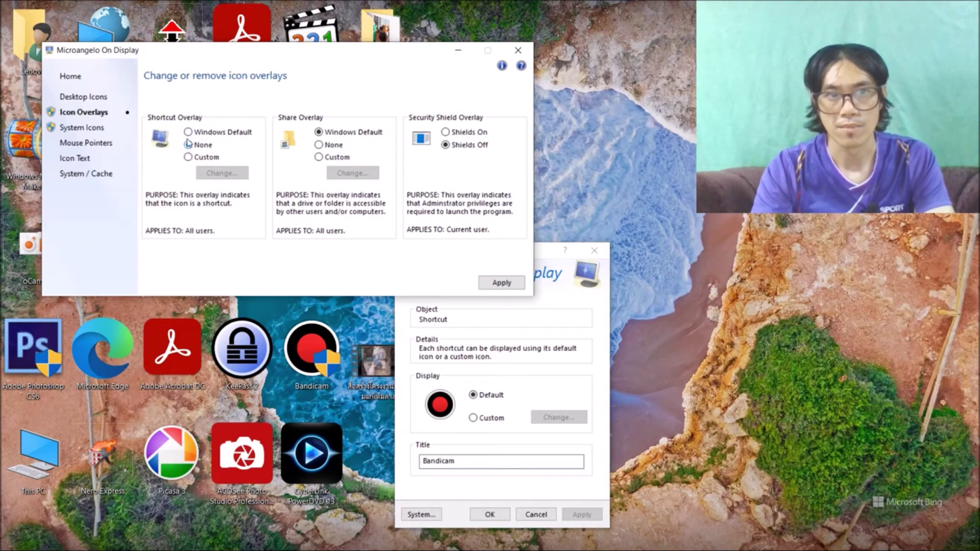
{"action": "left_click", "coordinate": [446, 132]}
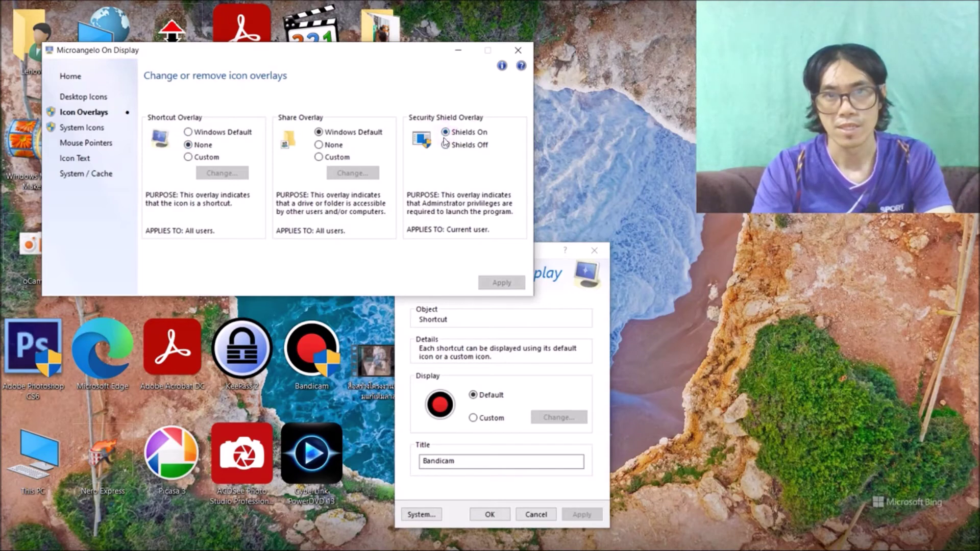
{"action": "left_click", "coordinate": [445, 145]}
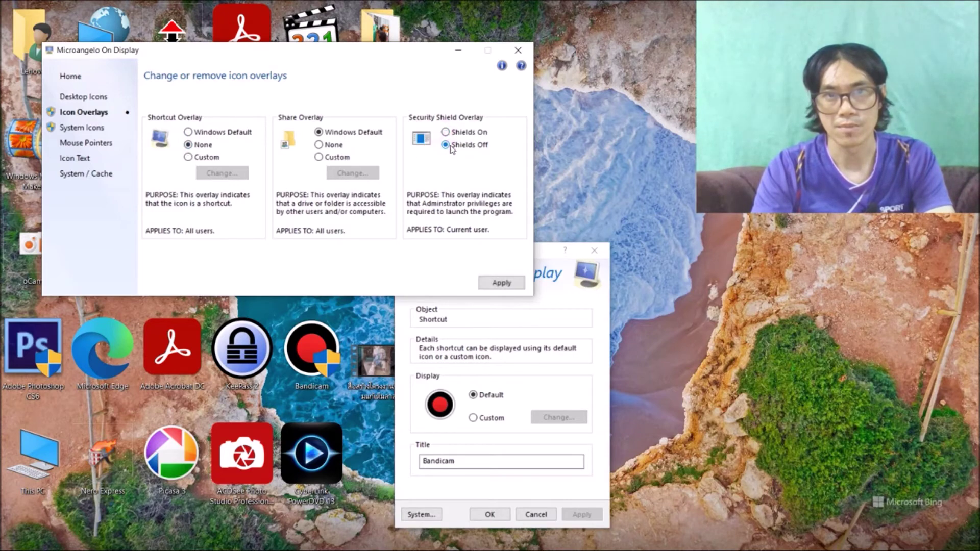
{"action": "left_click", "coordinate": [445, 132]}
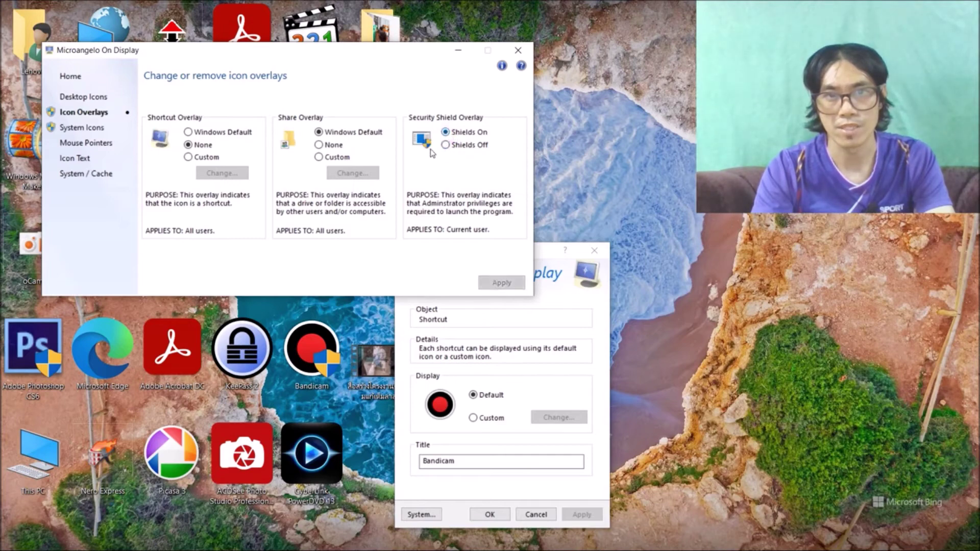
Set the Security Shield Overlay to Shields Off, apply it, and allow Windows Explorer to restart.
{"action": "left_click", "coordinate": [446, 145]}
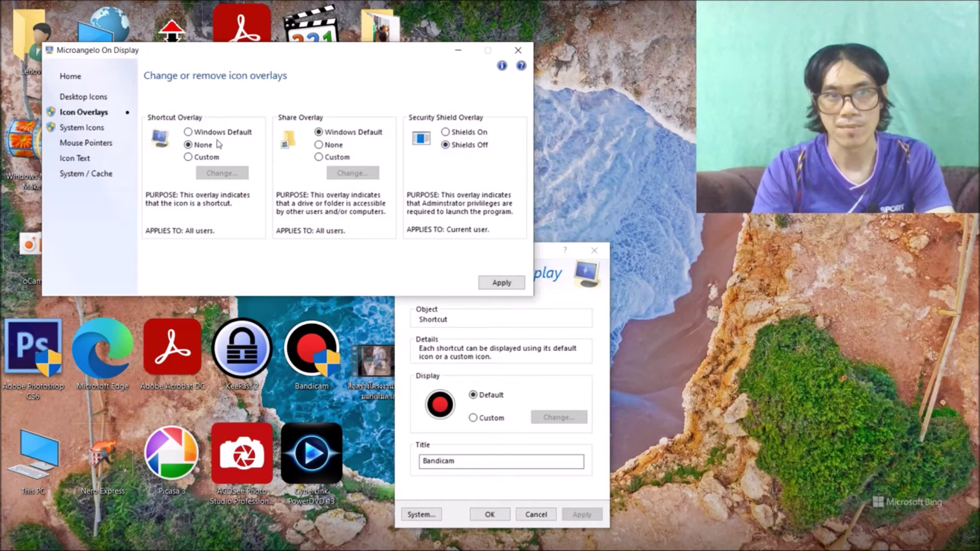
{"action": "left_click", "coordinate": [495, 284]}
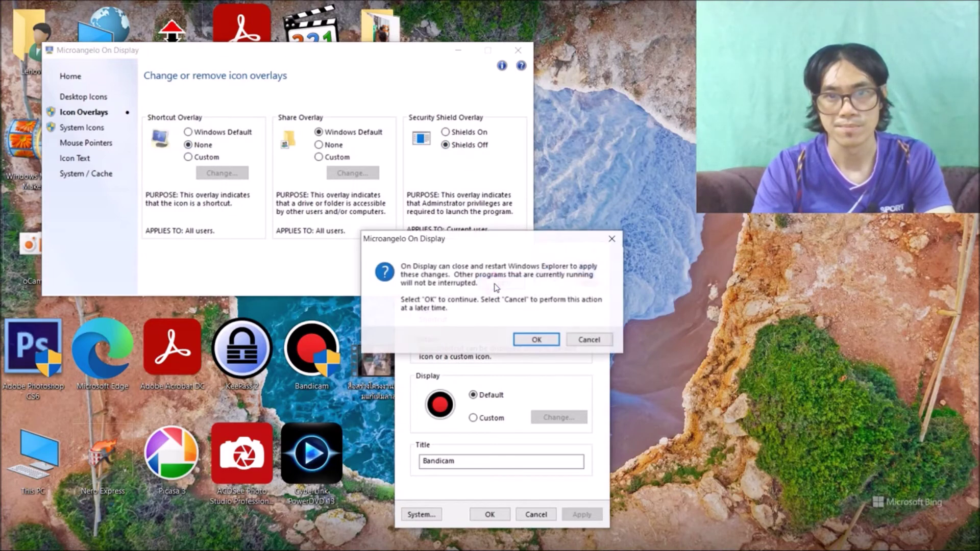
{"action": "left_click", "coordinate": [530, 340]}
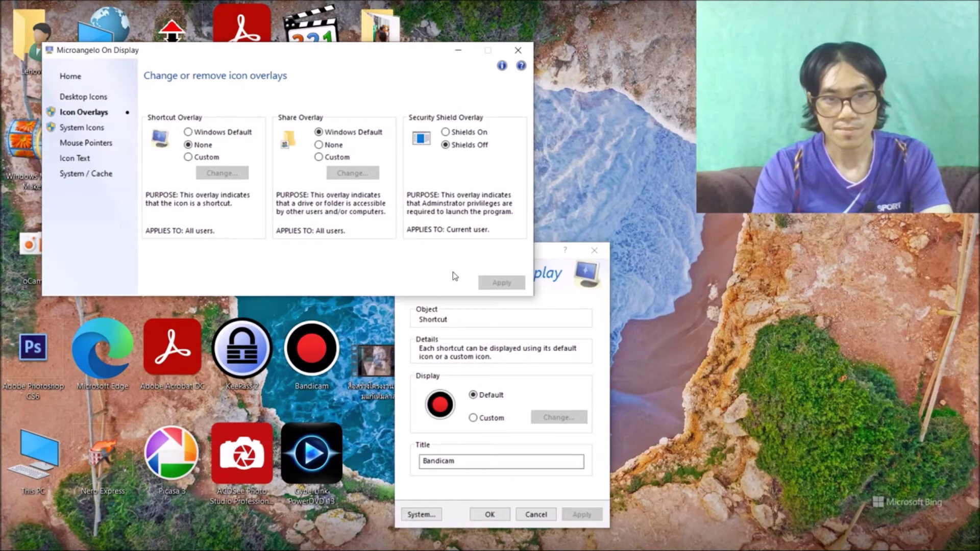
Move the icon overlay settings window around to check the desktop icons, and close it.
{"action": "left_click_drag", "start_coordinate": [403, 51], "coordinate": [706, 55]}
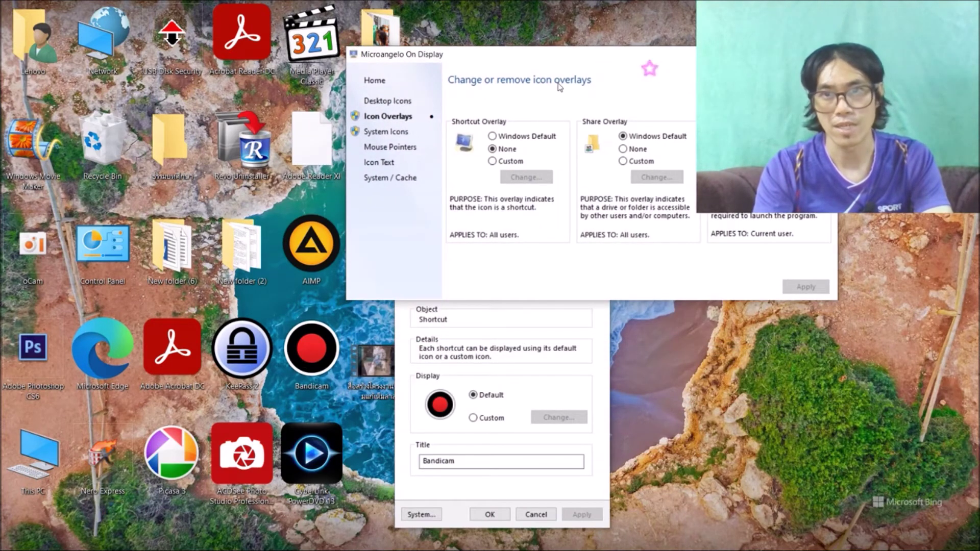
{"action": "left_click_drag", "start_coordinate": [618, 57], "coordinate": [368, 55]}
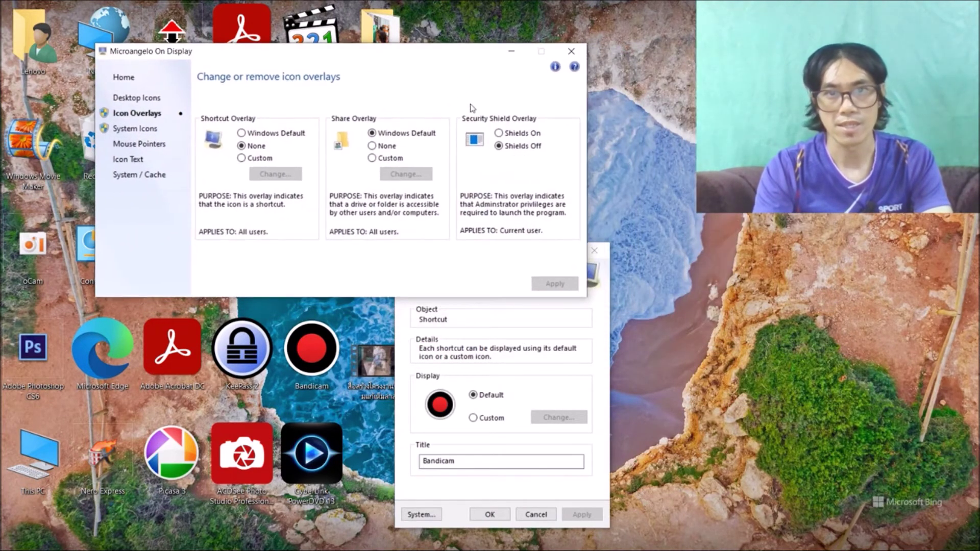
{"action": "left_click_drag", "start_coordinate": [453, 58], "coordinate": [381, 67]}
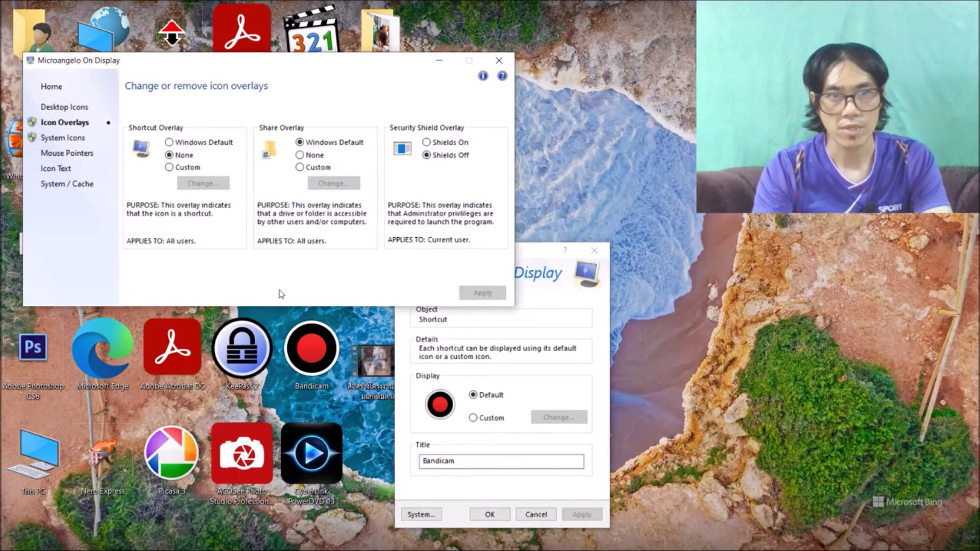
{"action": "left_click", "coordinate": [499, 61]}
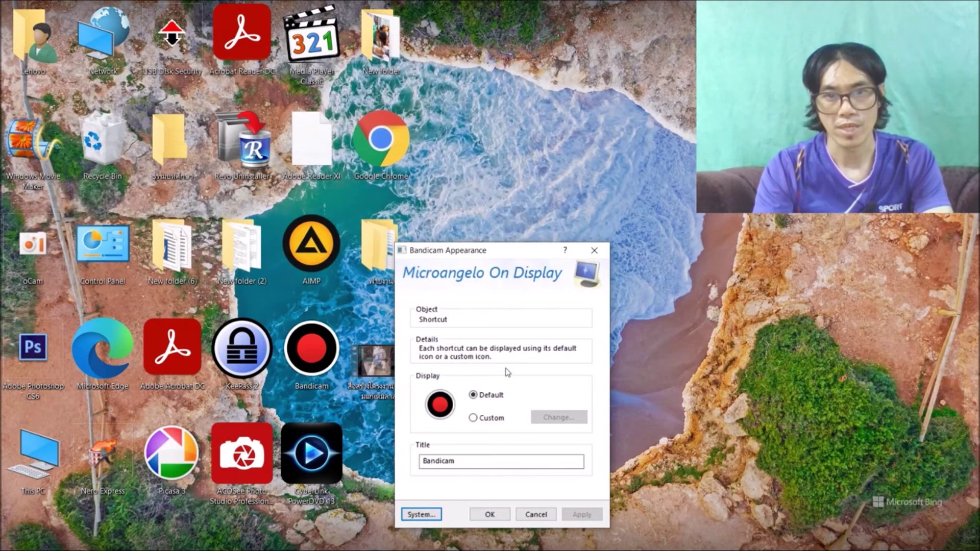
Accept the Bandicam Appearance dialog and refresh the desktop.
{"action": "left_click", "coordinate": [490, 515]}
{"action": "right_click", "coordinate": [508, 234]}
{"action": "left_click", "coordinate": [526, 269]}
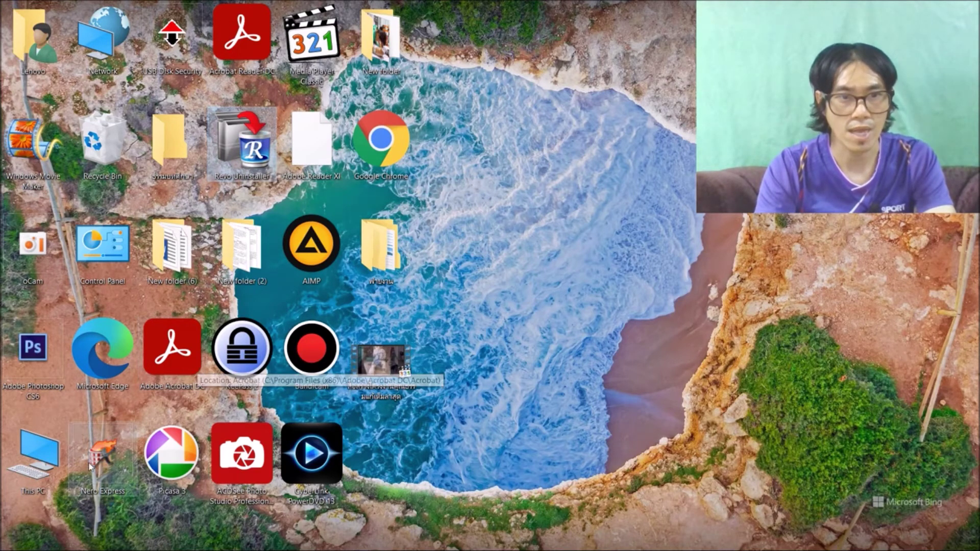
{"action": "right_click", "coordinate": [483, 442]}
{"action": "left_click", "coordinate": [510, 345]}
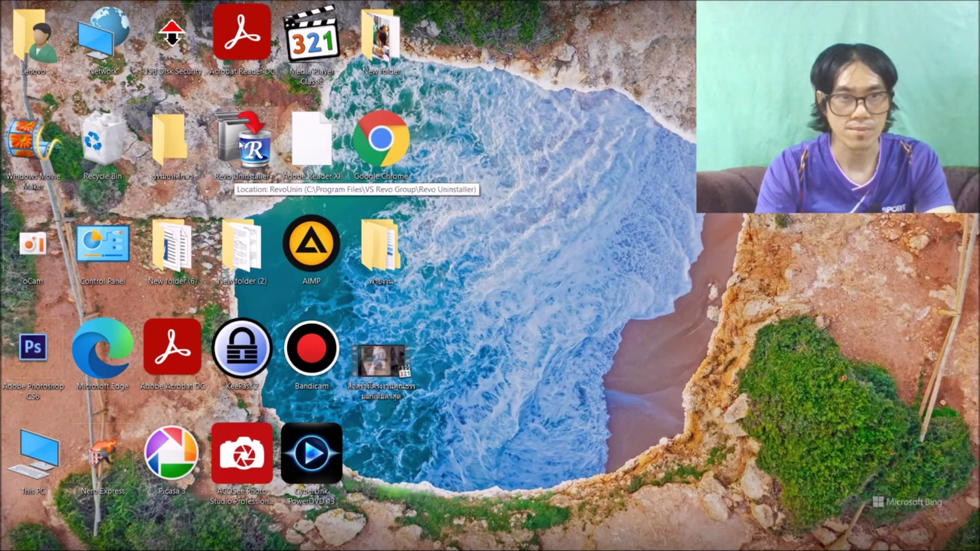
Open the Revo Uninstaller shortcut's Appearance settings and go through the system settings to Icon Overlays.
{"action": "right_click", "coordinate": [240, 144]}
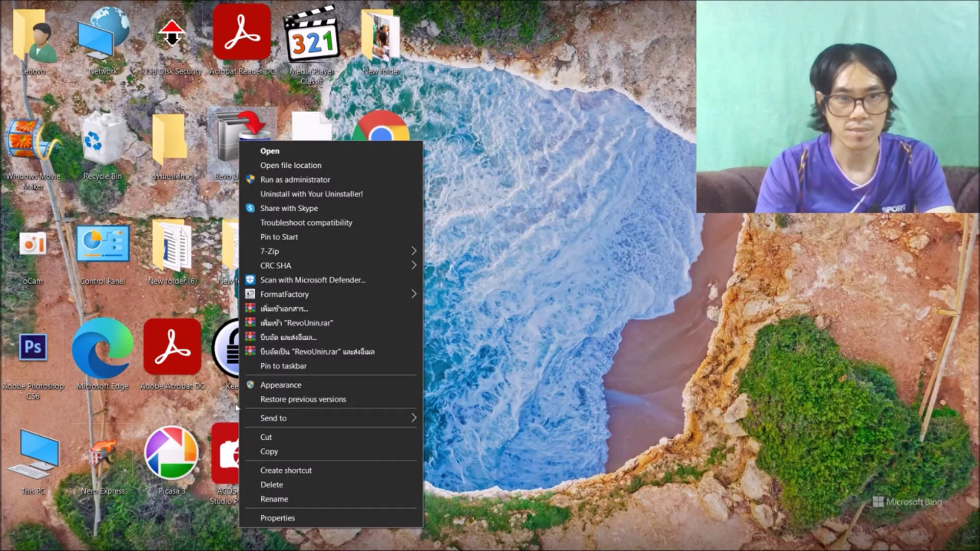
{"action": "left_click", "coordinate": [147, 160]}
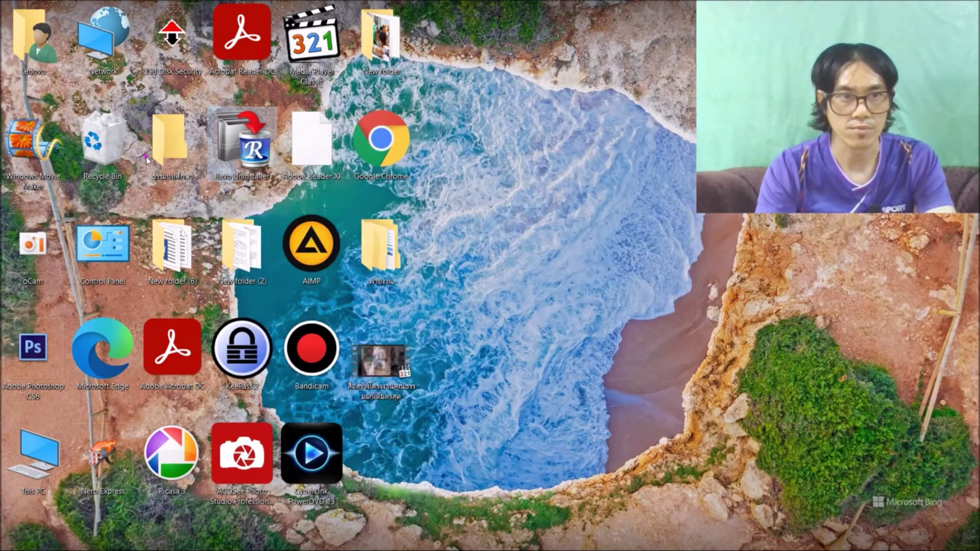
{"action": "right_click", "coordinate": [244, 137]}
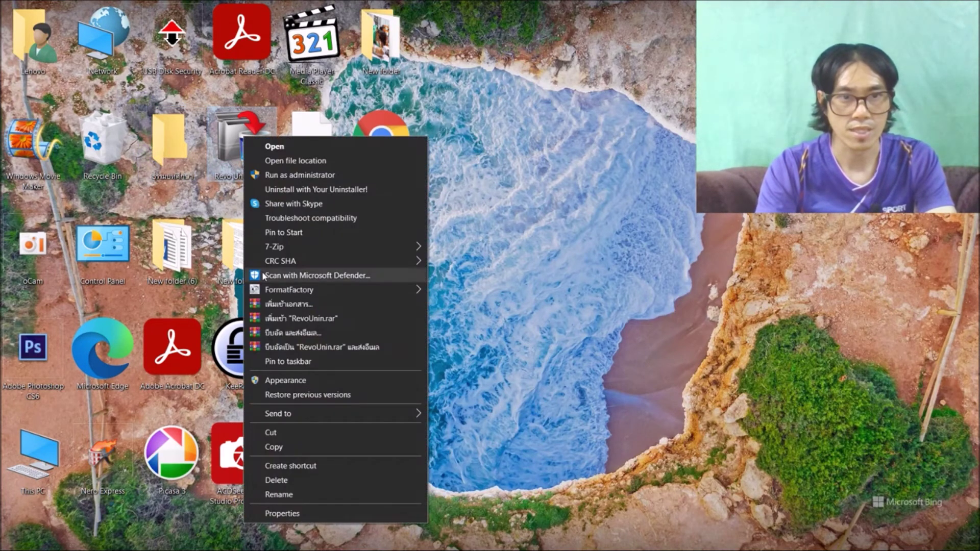
{"action": "left_click", "coordinate": [282, 380]}
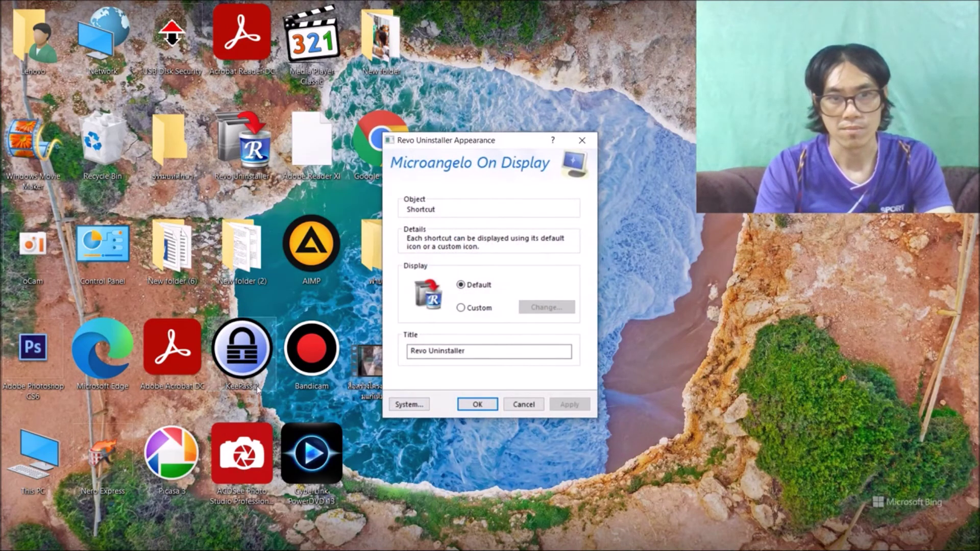
{"action": "left_click", "coordinate": [407, 404]}
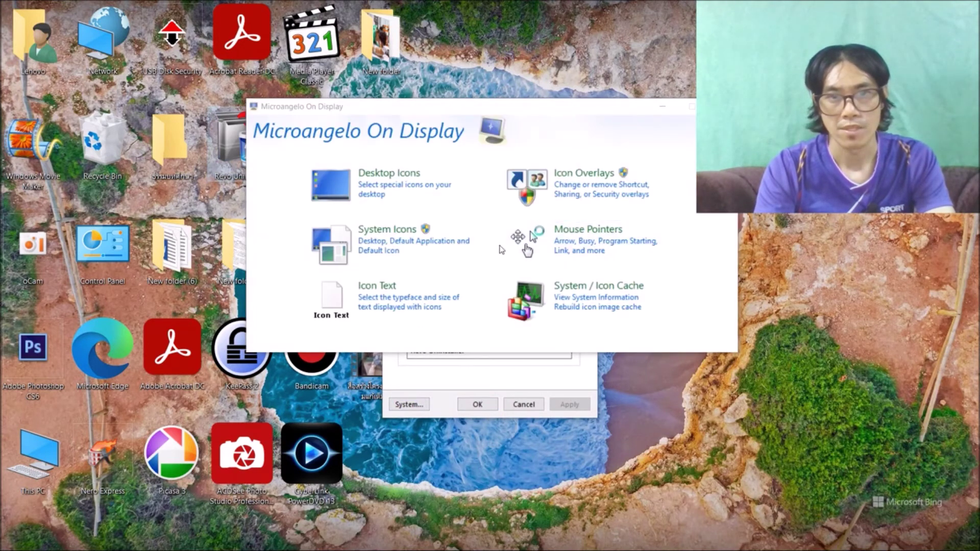
{"action": "left_click", "coordinate": [581, 191]}
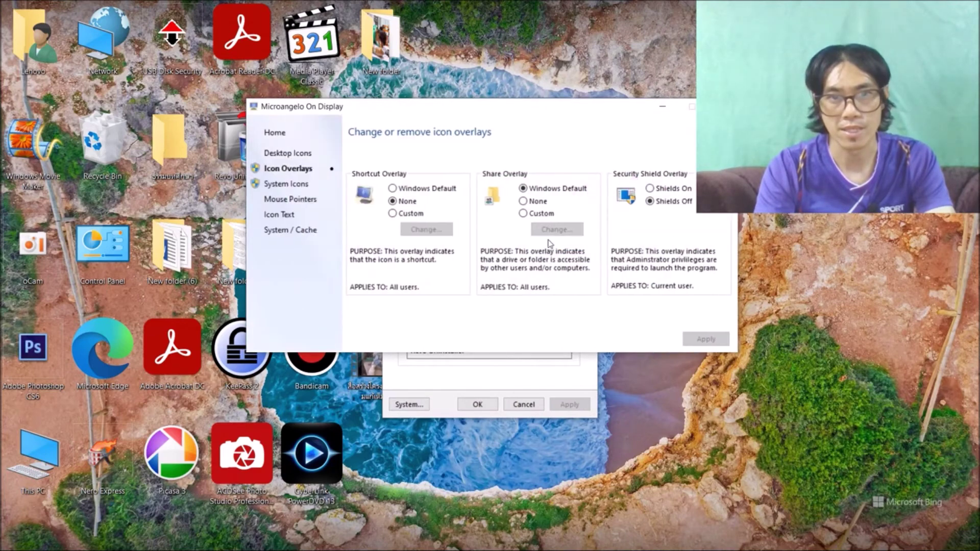
Set the Security Shield Overlay to Shields On, apply it with a Windows Explorer restart, and close the icon overlay settings.
{"action": "left_click", "coordinate": [651, 189]}
{"action": "left_click", "coordinate": [652, 202]}
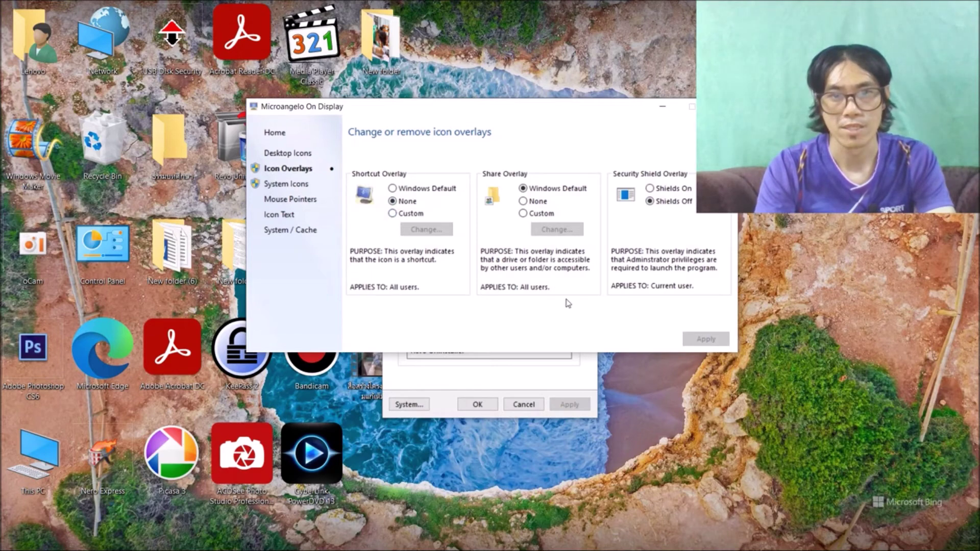
{"action": "left_click", "coordinate": [649, 189]}
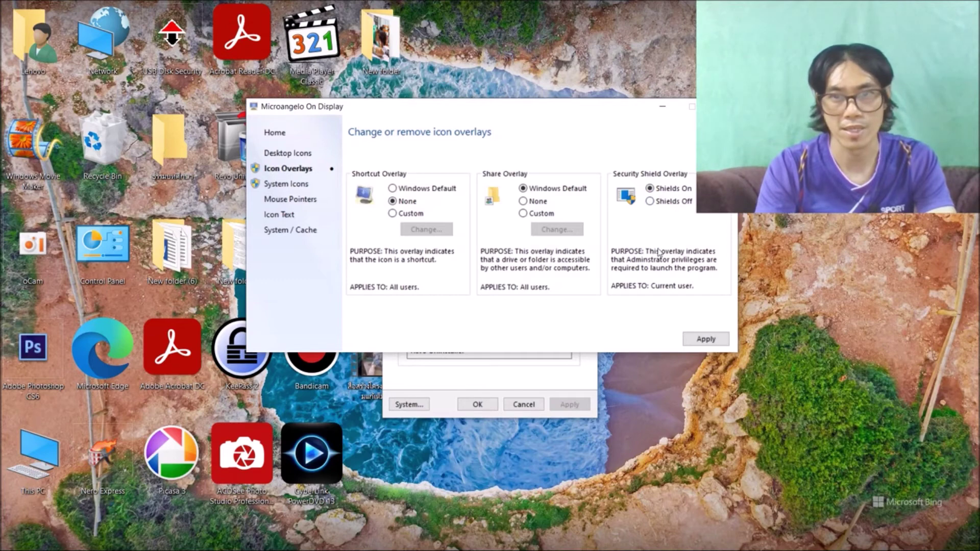
{"action": "left_click", "coordinate": [705, 340]}
{"action": "left_click_drag", "start_coordinate": [623, 114], "coordinate": [419, 69]}
{"action": "left_click", "coordinate": [500, 291]}
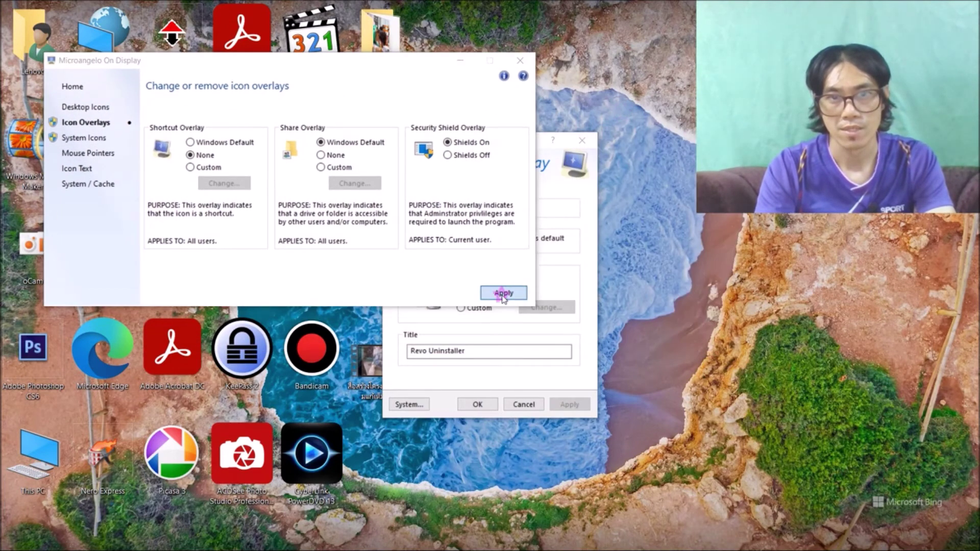
{"action": "left_click", "coordinate": [544, 345]}
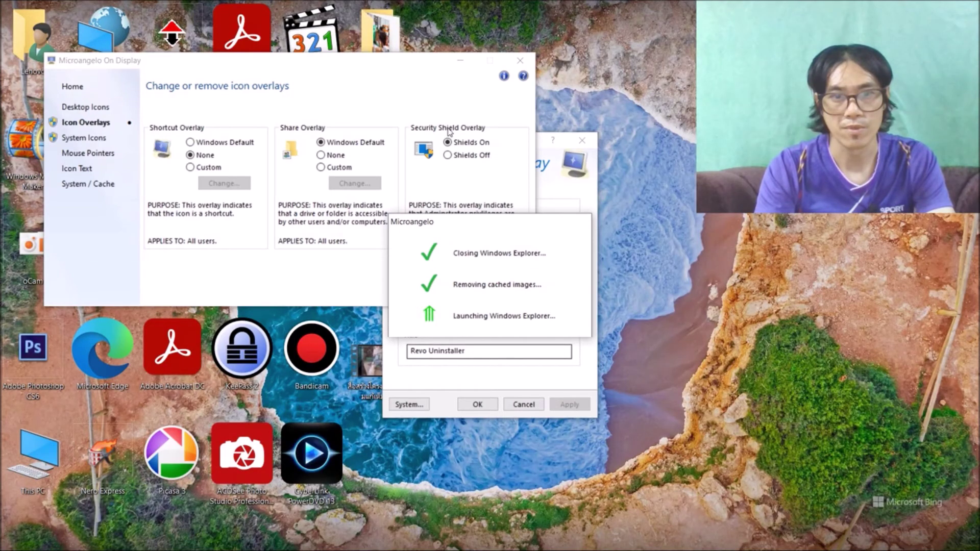
{"action": "left_click", "coordinate": [520, 60]}
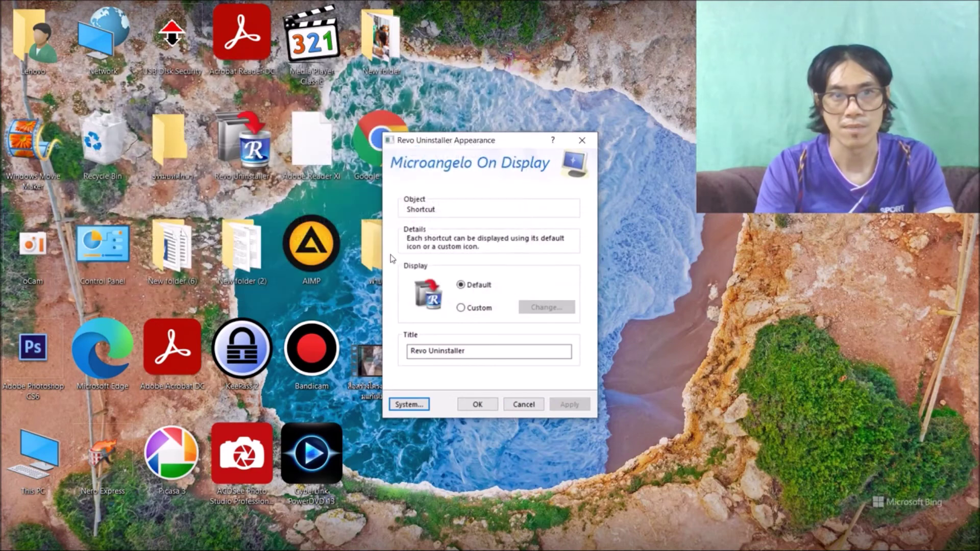
Refresh the desktop several times to check the overlays on the icons behind the Revo Uninstaller Appearance dialog.
{"action": "right_click", "coordinate": [470, 72]}
{"action": "left_click", "coordinate": [488, 111]}
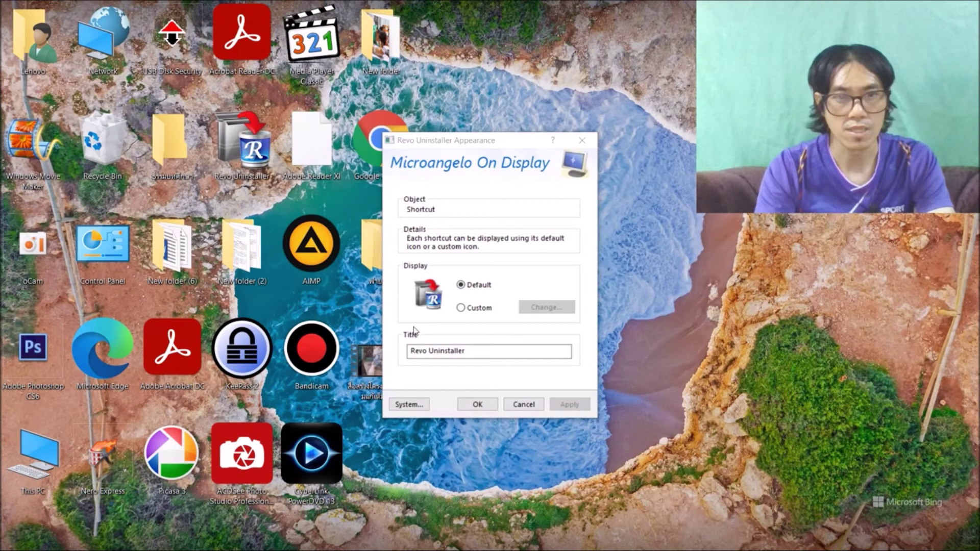
{"action": "right_click", "coordinate": [455, 61]}
{"action": "left_click", "coordinate": [487, 99]}
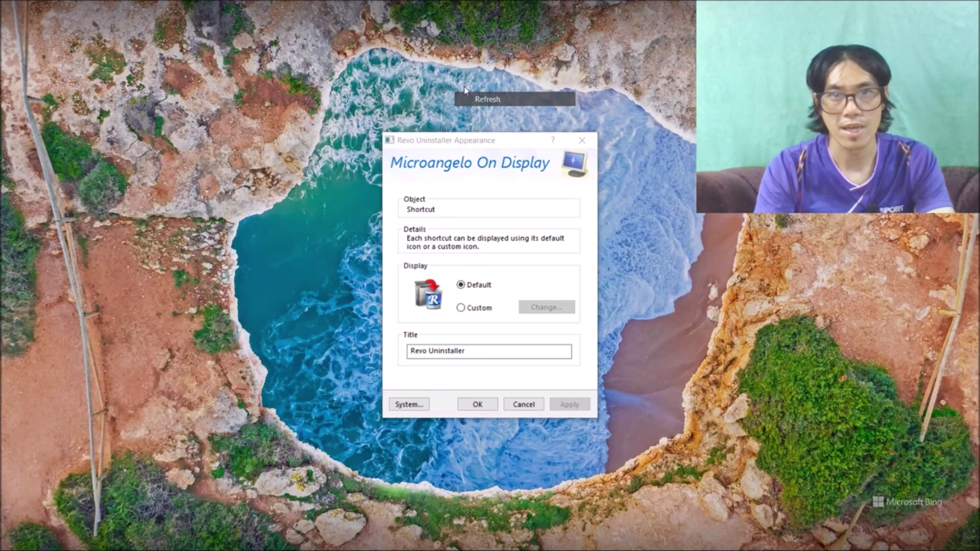
{"action": "right_click", "coordinate": [454, 61]}
{"action": "left_click", "coordinate": [488, 99]}
Start rebuilding the icon cache from the System / Icon Cache settings, decline the Explorer restart, and dismiss the notice.
{"action": "left_click", "coordinate": [409, 404]}
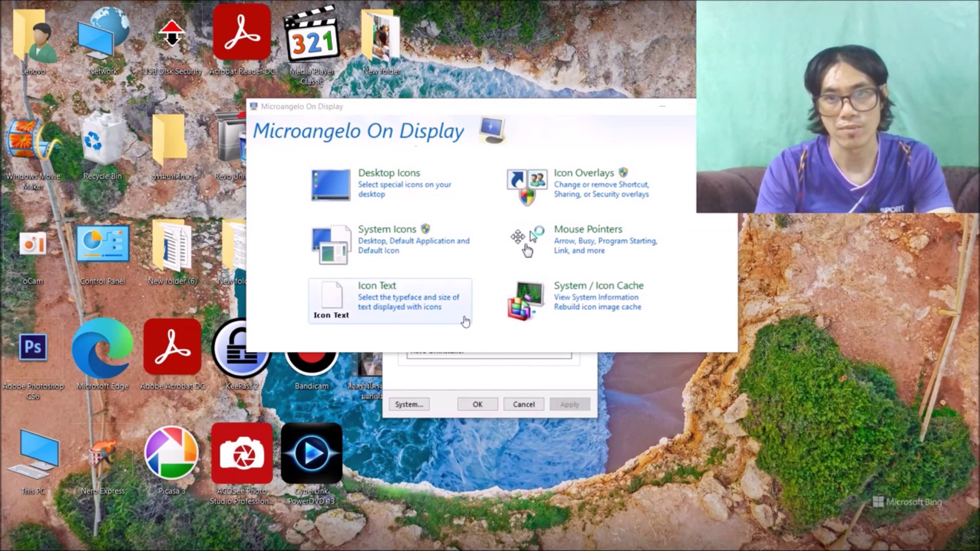
{"action": "left_click", "coordinate": [567, 292]}
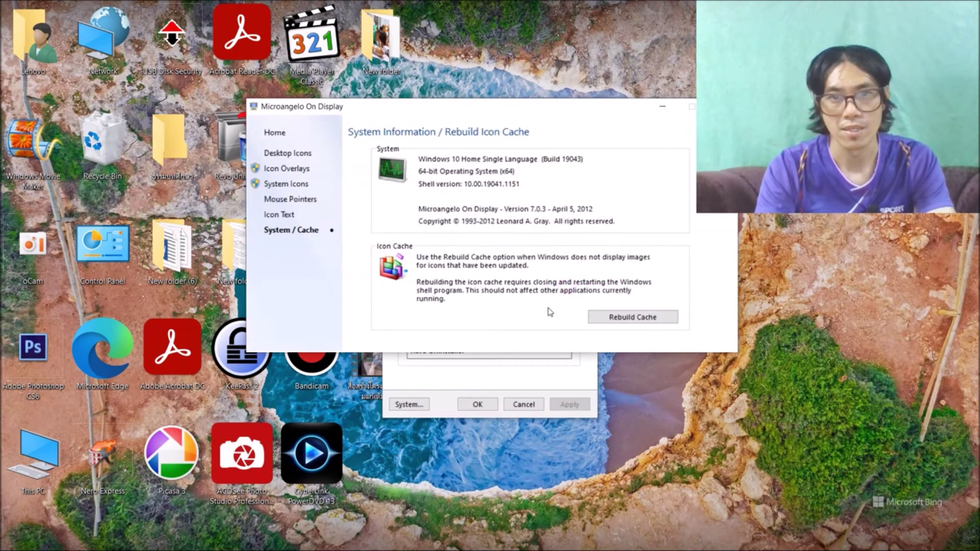
{"action": "left_click", "coordinate": [621, 319]}
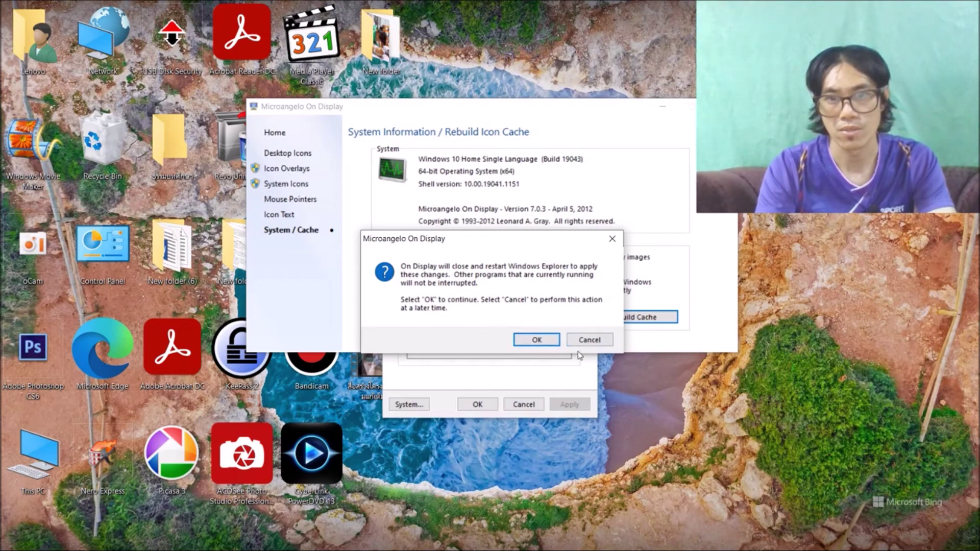
{"action": "left_click", "coordinate": [588, 340]}
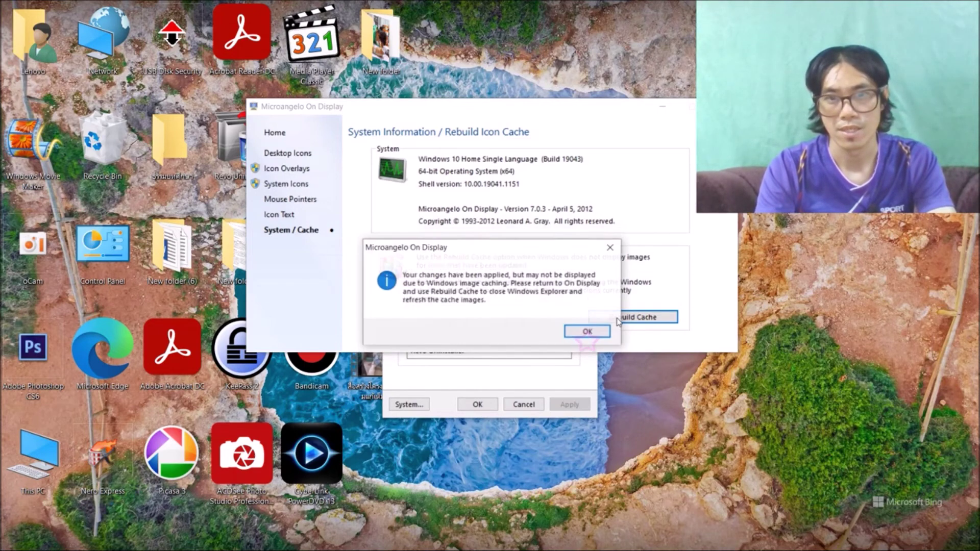
{"action": "left_click", "coordinate": [610, 247]}
{"action": "left_click", "coordinate": [611, 248]}
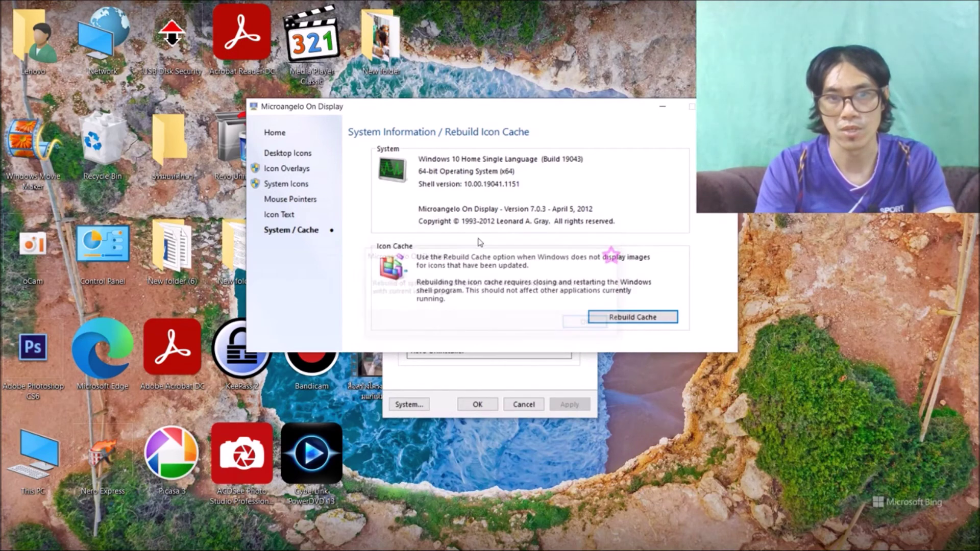
Close the system settings and the Revo Uninstaller Appearance dialog, and refresh the desktop.
{"action": "left_click", "coordinate": [722, 107]}
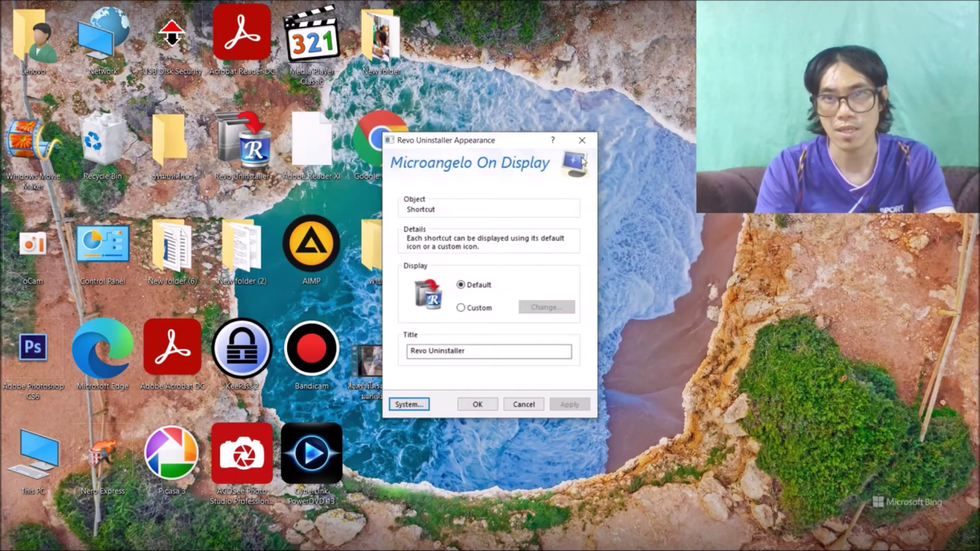
{"action": "left_click", "coordinate": [582, 139]}
{"action": "right_click", "coordinate": [463, 119]}
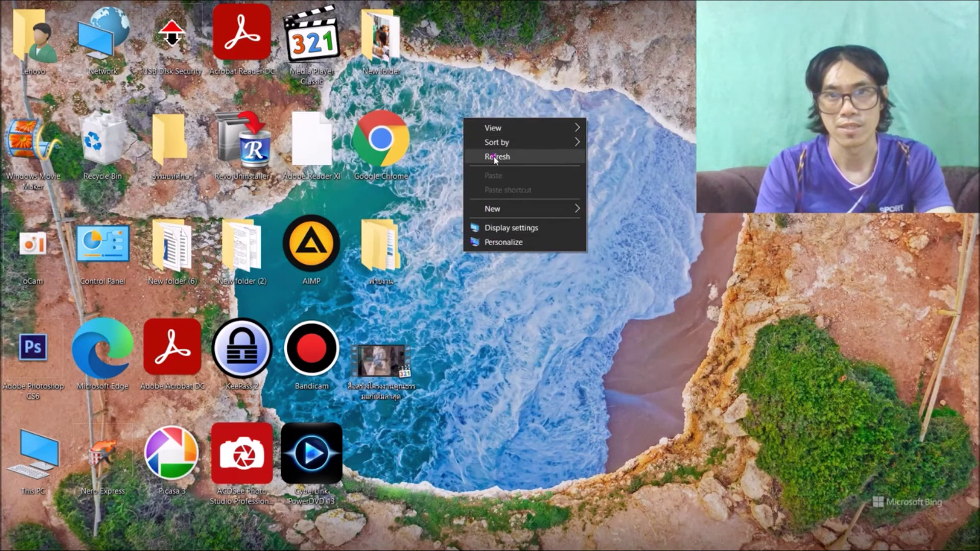
{"action": "left_click", "coordinate": [497, 156]}
Switch the desktop icons to the small icons view and refresh the desktop repeatedly.
{"action": "right_click", "coordinate": [470, 104]}
{"action": "mouse_move", "coordinate": [556, 113]}
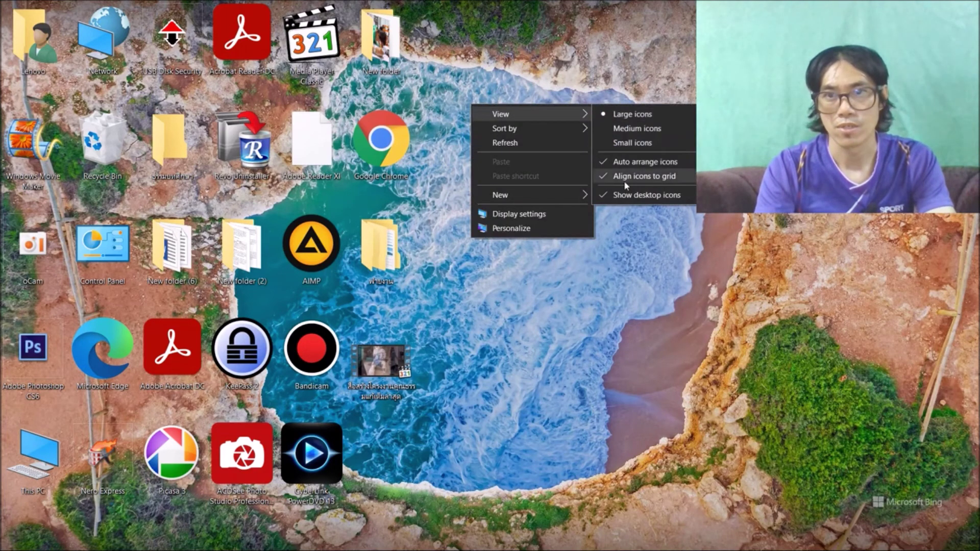
{"action": "left_click", "coordinate": [615, 143]}
{"action": "right_click", "coordinate": [196, 132]}
{"action": "left_click", "coordinate": [225, 164]}
{"action": "right_click", "coordinate": [221, 117]}
{"action": "left_click", "coordinate": [232, 156]}
{"action": "right_click", "coordinate": [240, 125]}
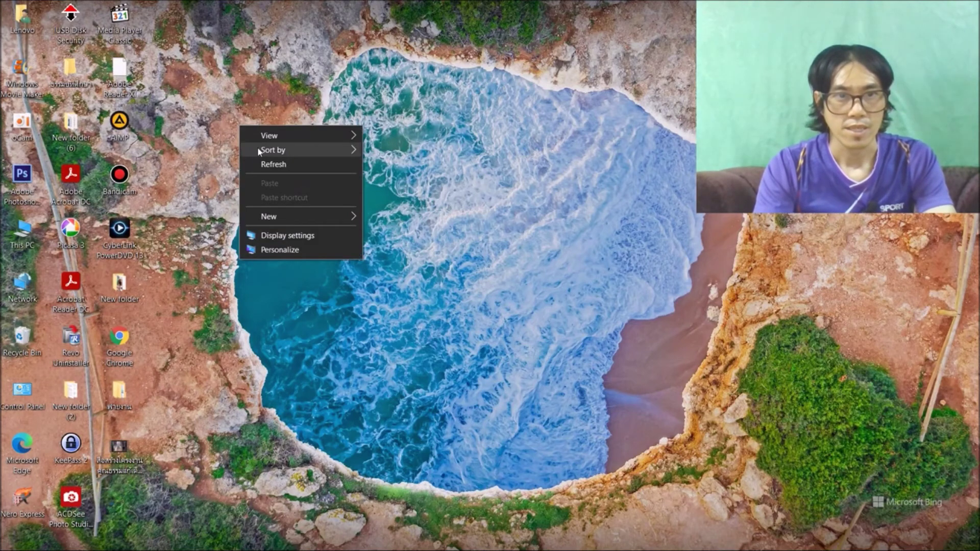
{"action": "left_click", "coordinate": [268, 164]}
{"action": "right_click", "coordinate": [240, 114]}
{"action": "left_click", "coordinate": [264, 160]}
{"action": "right_click", "coordinate": [240, 116]}
{"action": "left_click", "coordinate": [256, 154]}
{"action": "right_click", "coordinate": [240, 115]}
{"action": "left_click", "coordinate": [252, 154]}
Box-select the small desktop icons a few times to check them for overlays, refreshing the desktop in between.
{"action": "left_click_drag", "start_coordinate": [207, 55], "coordinate": [13, 460]}
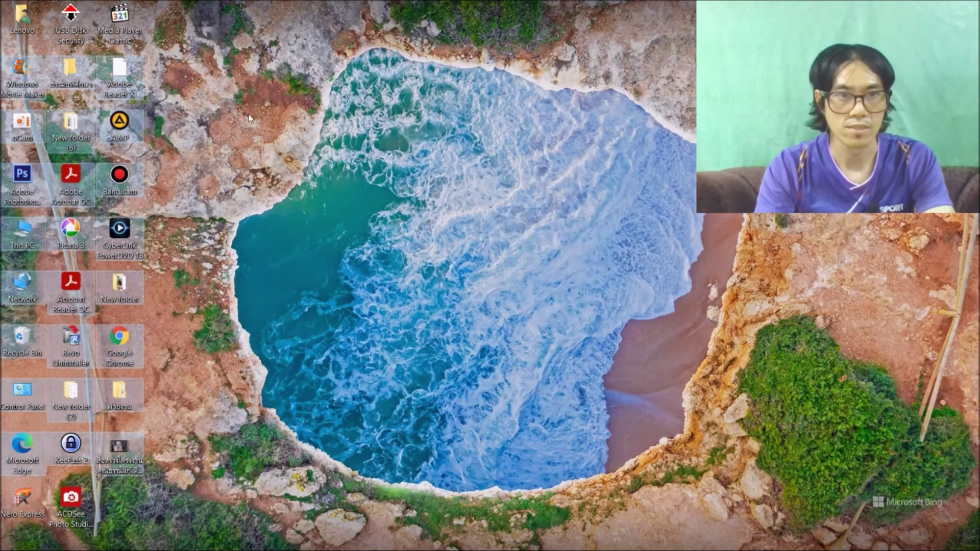
{"action": "left_click_drag", "start_coordinate": [256, 73], "coordinate": [37, 411]}
{"action": "right_click", "coordinate": [267, 102]}
{"action": "left_click", "coordinate": [291, 136]}
{"action": "left_click_drag", "start_coordinate": [228, 32], "coordinate": [25, 353]}
{"action": "right_click", "coordinate": [274, 94]}
{"action": "left_click", "coordinate": [288, 127]}
{"action": "right_click", "coordinate": [212, 80]}
{"action": "left_click", "coordinate": [237, 119]}
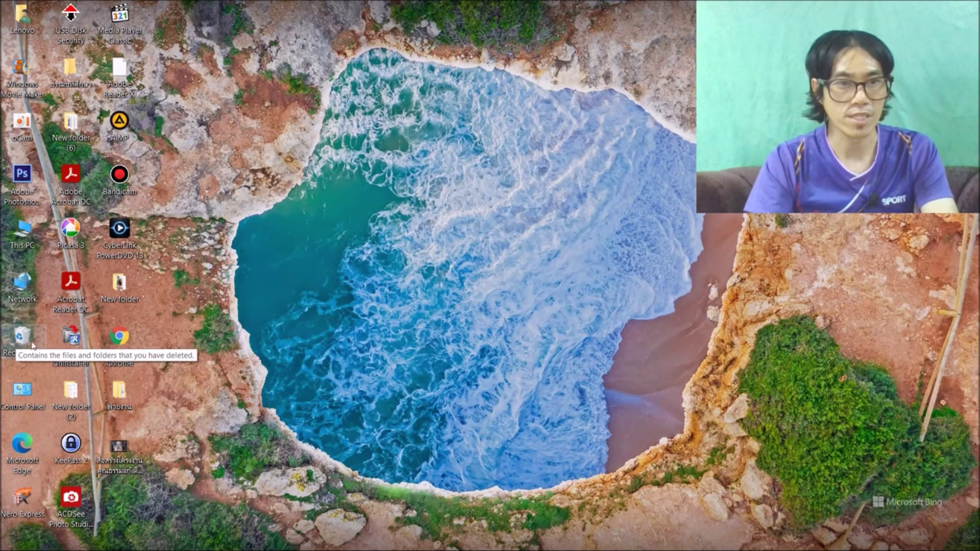
{"action": "right_click", "coordinate": [274, 229]}
{"action": "left_click", "coordinate": [287, 266]}
{"action": "right_click", "coordinate": [241, 196]}
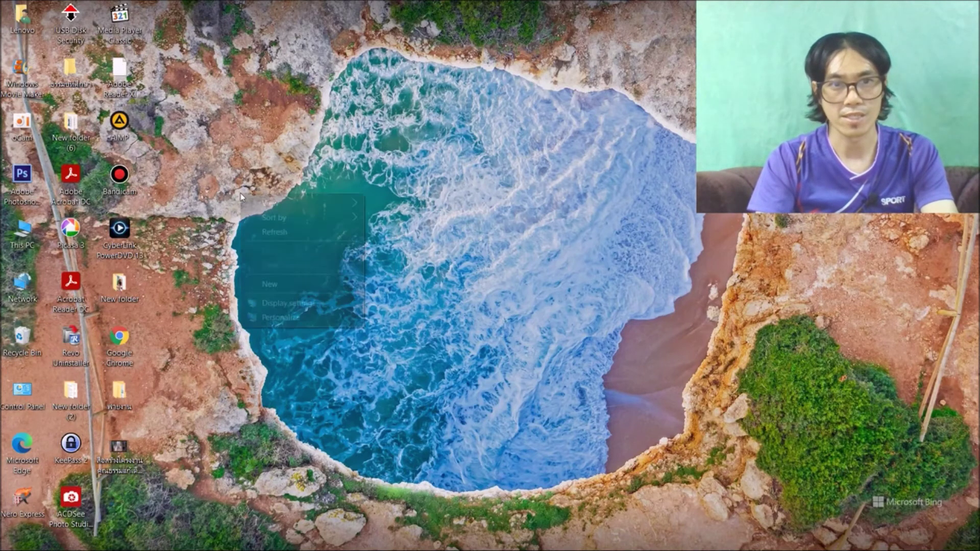
{"action": "left_click", "coordinate": [255, 231]}
{"action": "right_click", "coordinate": [231, 203]}
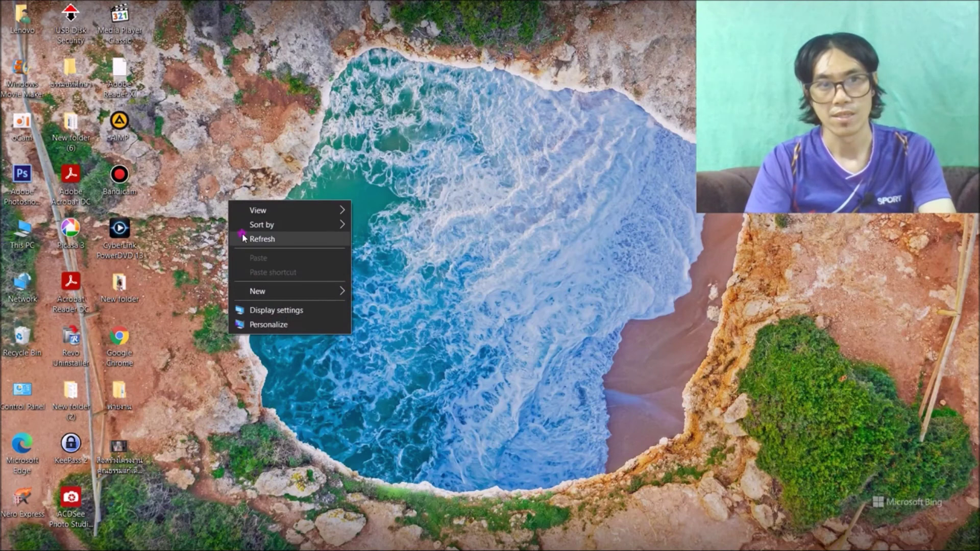
{"action": "left_click", "coordinate": [242, 237]}
{"action": "right_click", "coordinate": [230, 191]}
{"action": "left_click", "coordinate": [240, 225]}
{"action": "right_click", "coordinate": [236, 213]}
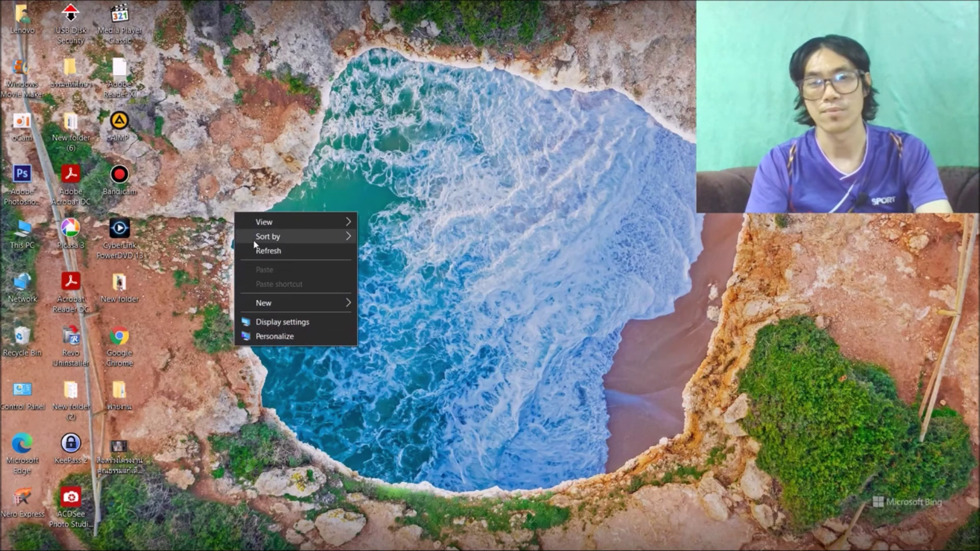
{"action": "left_click", "coordinate": [256, 250]}
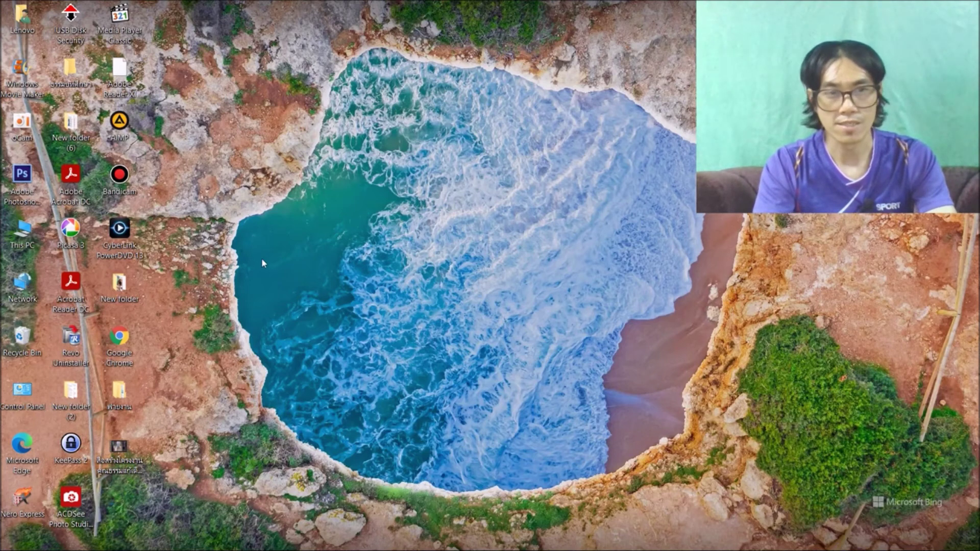
{"action": "right_click", "coordinate": [212, 201]}
{"action": "left_click", "coordinate": [247, 244]}
{"action": "right_click", "coordinate": [236, 218]}
{"action": "left_click", "coordinate": [250, 248]}
{"action": "right_click", "coordinate": [233, 214]}
{"action": "left_click", "coordinate": [253, 248]}
{"action": "right_click", "coordinate": [230, 193]}
{"action": "left_click", "coordinate": [241, 229]}
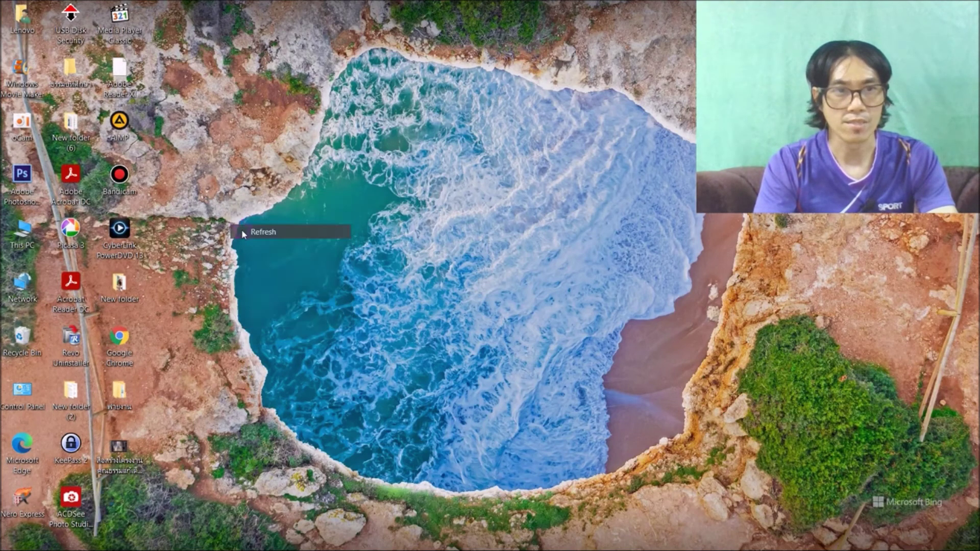
{"action": "mouse_move", "coordinate": [80, 547]}
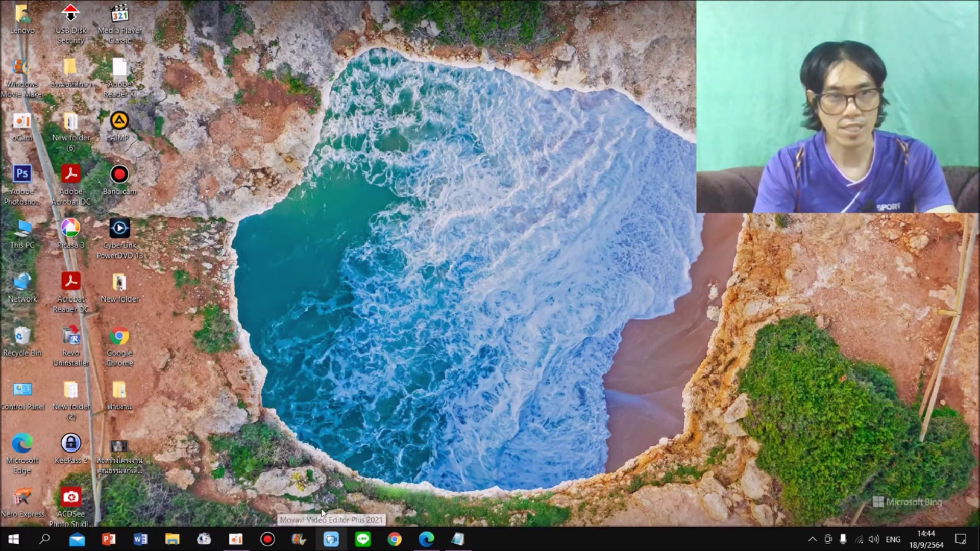
{"action": "right_click", "coordinate": [230, 189]}
{"action": "left_click", "coordinate": [250, 233]}
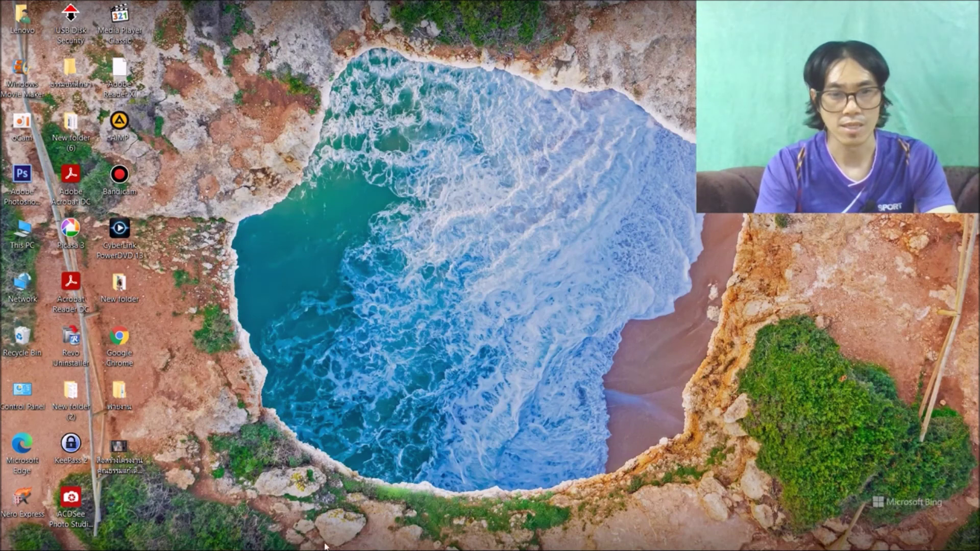
Bring up the Link NoteBook file in Notepad and close it without saving the changes.
{"action": "mouse_move", "coordinate": [236, 550]}
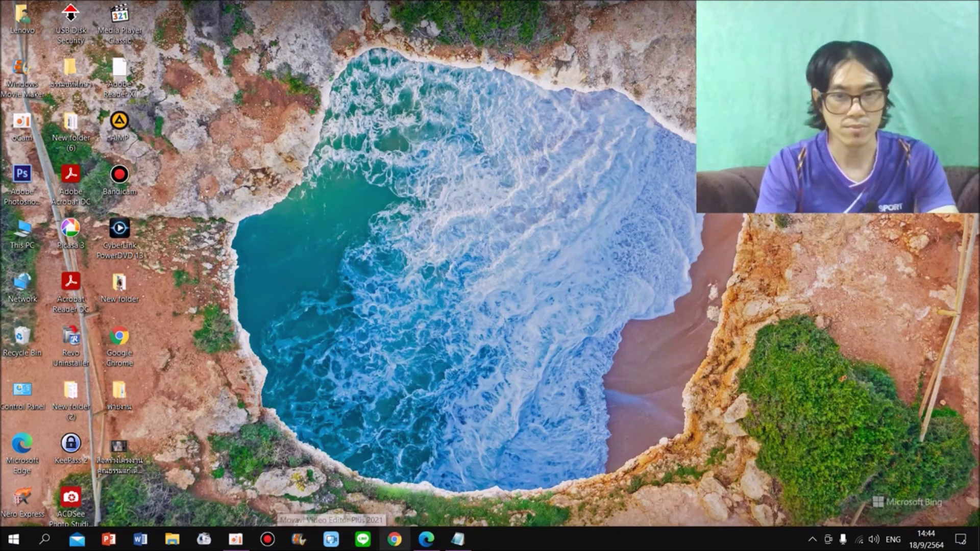
{"action": "left_click", "coordinate": [458, 539]}
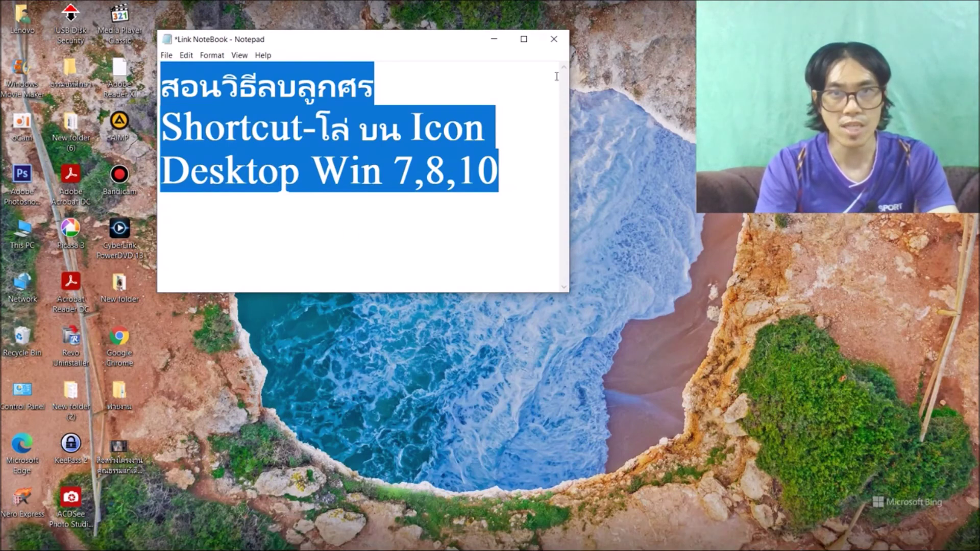
{"action": "left_click", "coordinate": [553, 40]}
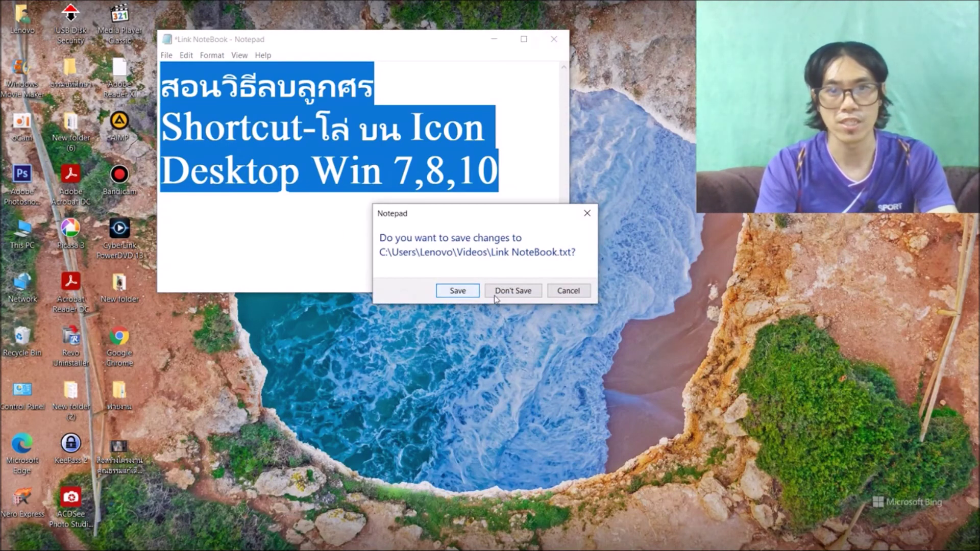
{"action": "left_click", "coordinate": [502, 290]}
{"action": "right_click", "coordinate": [309, 149]}
{"action": "left_click", "coordinate": [319, 172]}
{"action": "right_click", "coordinate": [244, 144]}
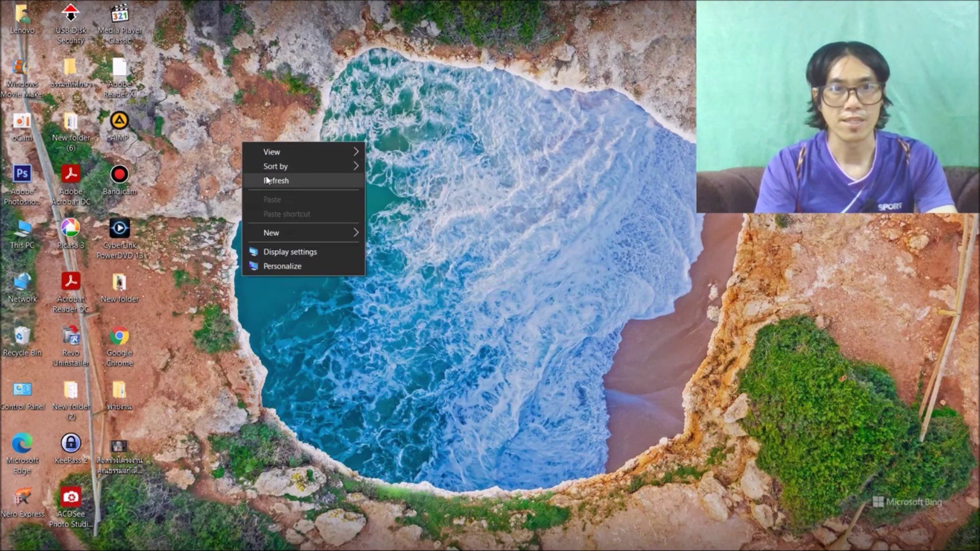
{"action": "left_click", "coordinate": [270, 182]}
{"action": "right_click", "coordinate": [250, 146]}
{"action": "left_click", "coordinate": [258, 184]}
{"action": "right_click", "coordinate": [241, 155]}
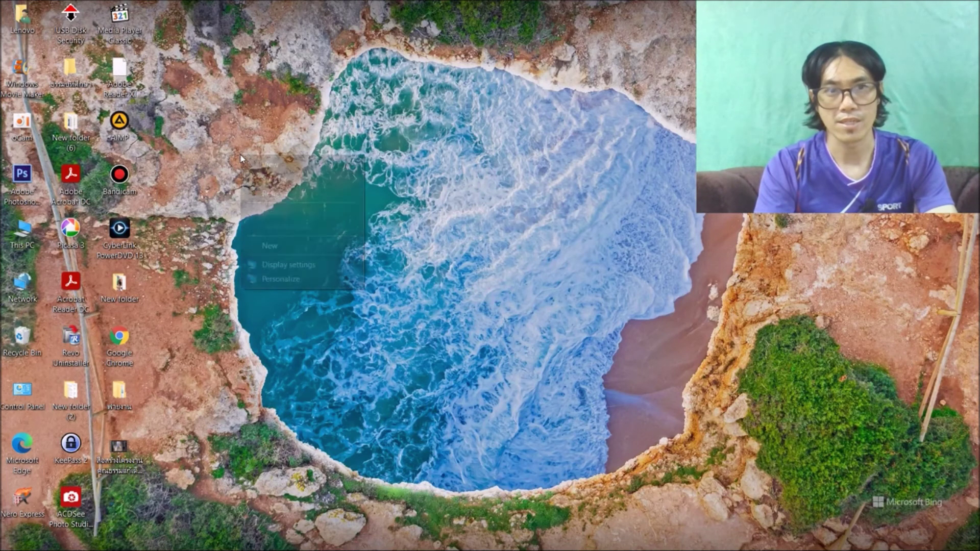
{"action": "left_click", "coordinate": [259, 192]}
{"action": "right_click", "coordinate": [250, 163]}
{"action": "left_click", "coordinate": [269, 199]}
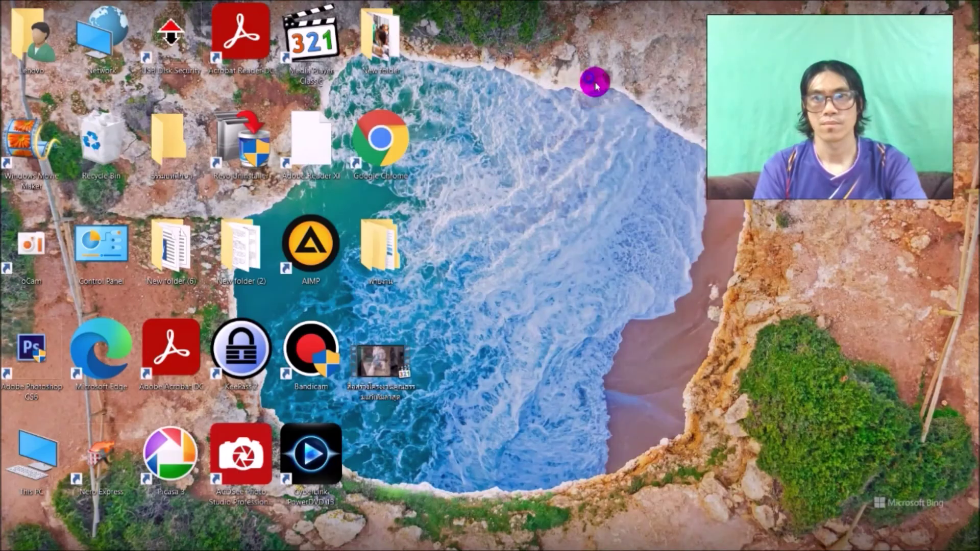
{"action": "right_click", "coordinate": [595, 84]}
{"action": "key", "text": "Escape"}
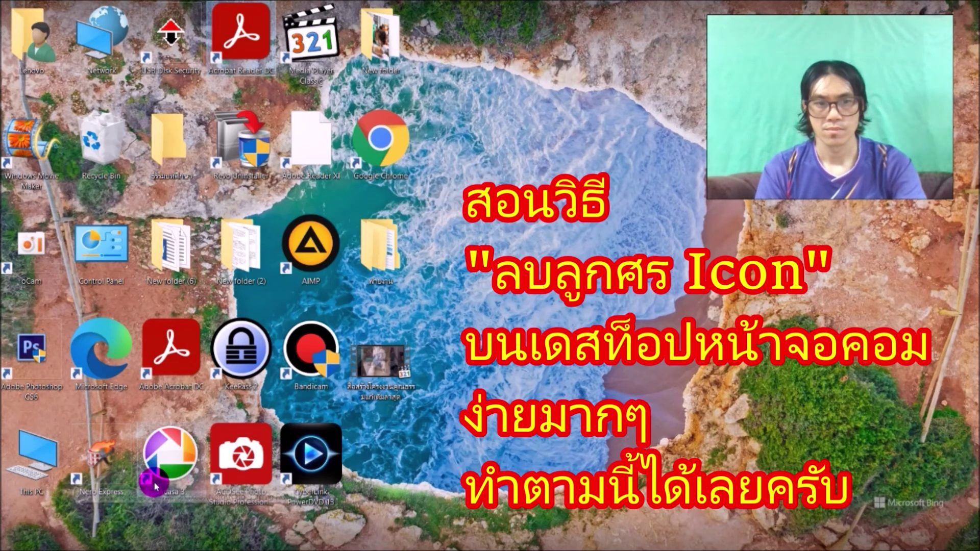
Open Registry Editor from the recent searches and show the HKEY_CLASSES_ROOT\lnkfile key in the key tree.
{"action": "mouse_move", "coordinate": [91, 541]}
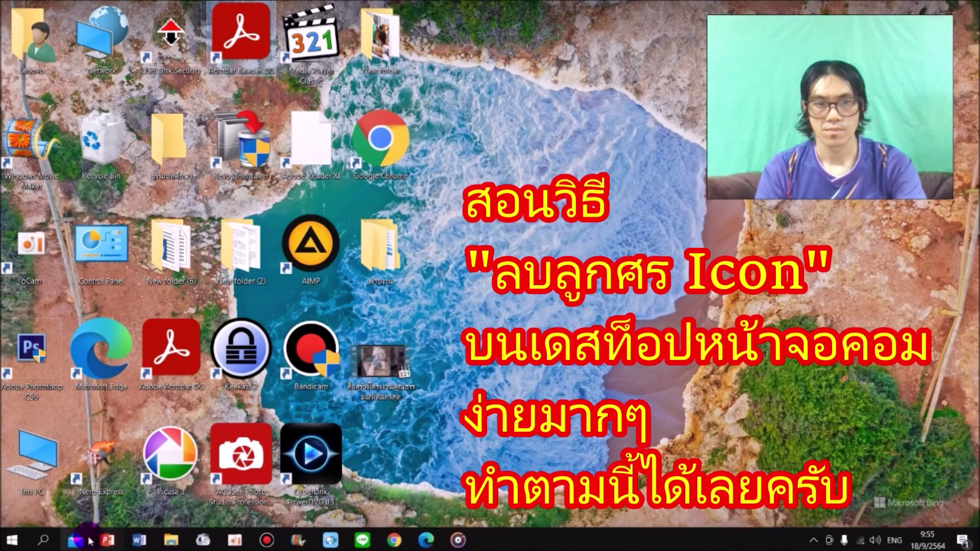
{"action": "left_click", "coordinate": [39, 541]}
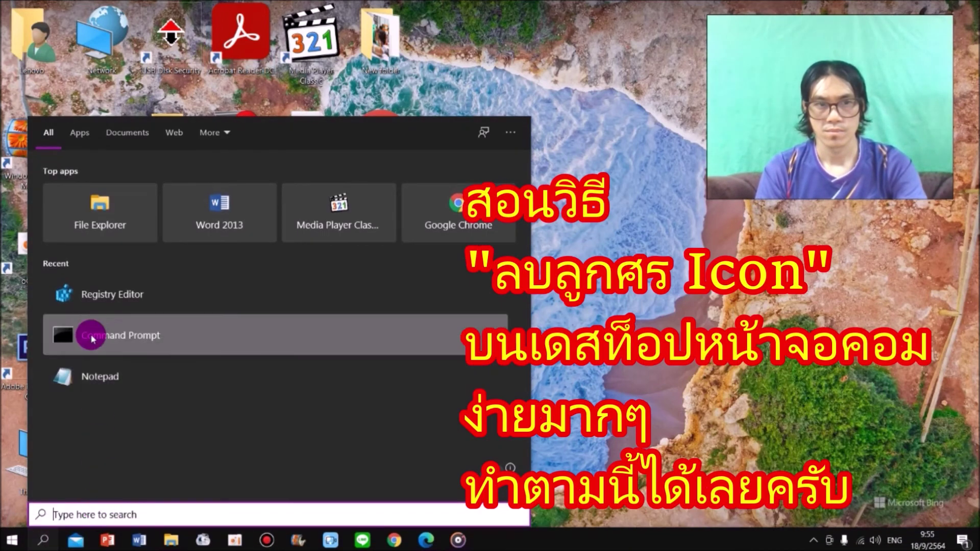
{"action": "left_click", "coordinate": [92, 300]}
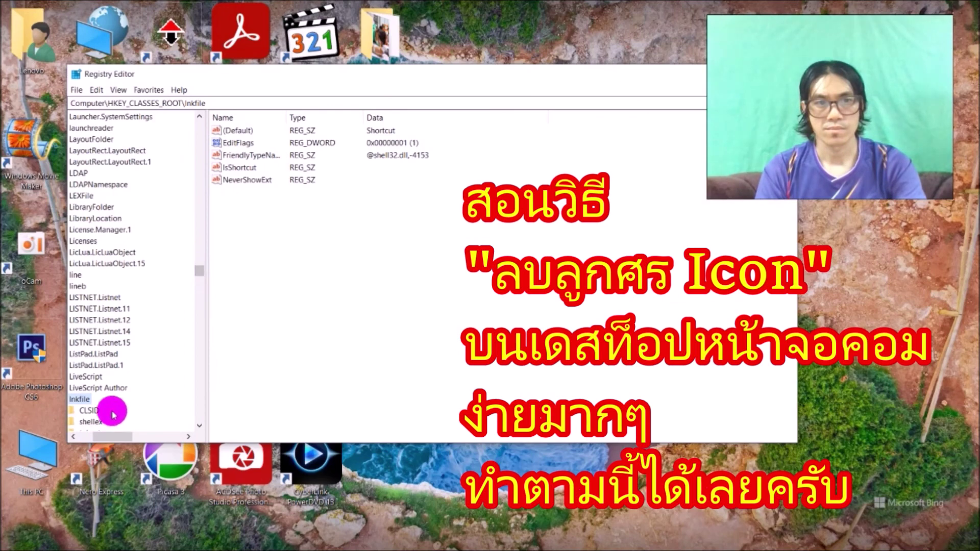
{"action": "left_click_drag", "start_coordinate": [105, 434], "coordinate": [79, 434]}
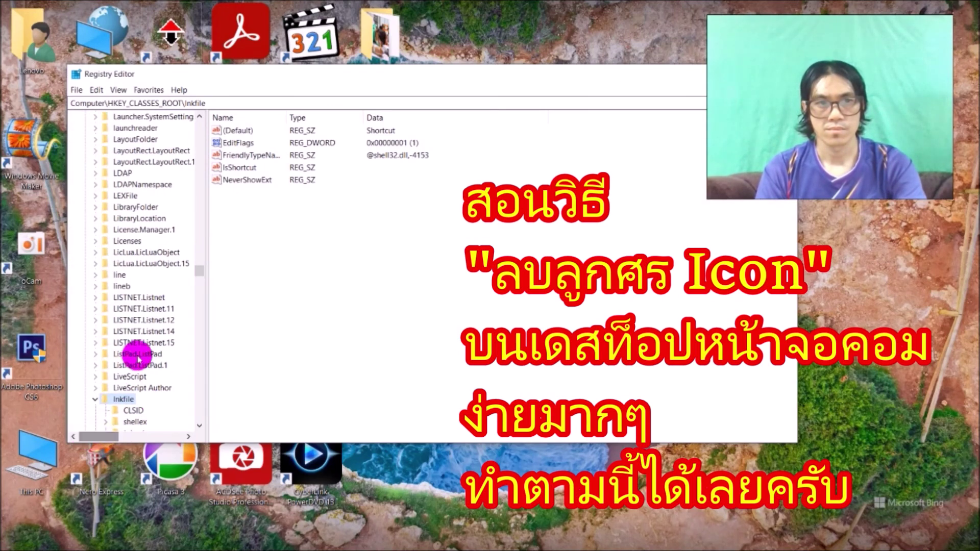